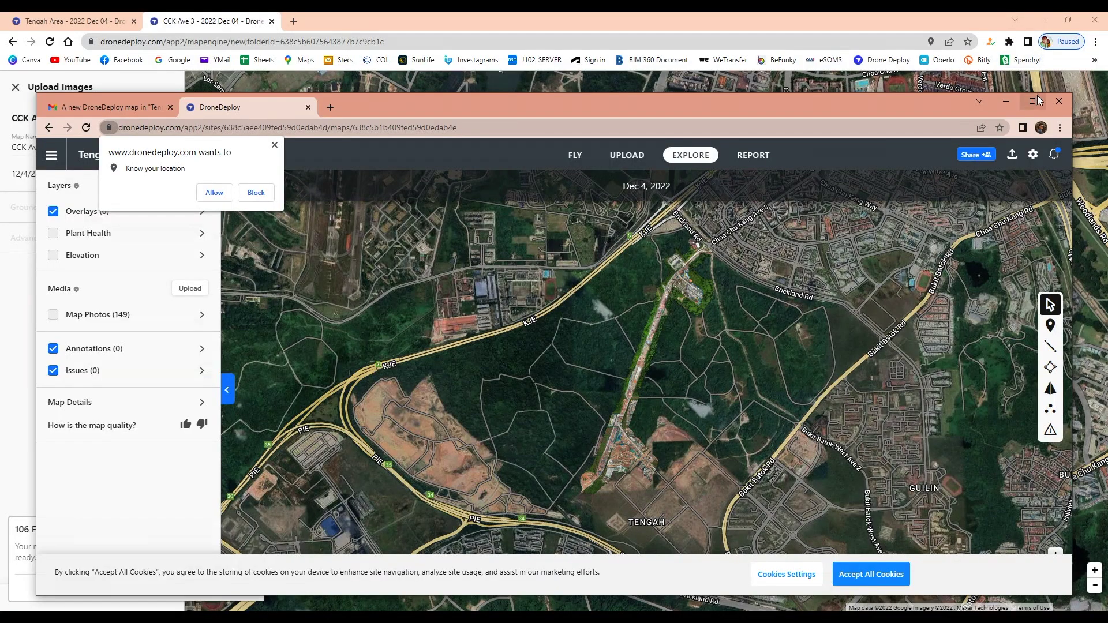
Step: Maximize the Tengah Area 2022 Dec 04 map, then pan and zoom across the orthomosaic
{"action": "left_click", "coordinate": [1036, 101]}
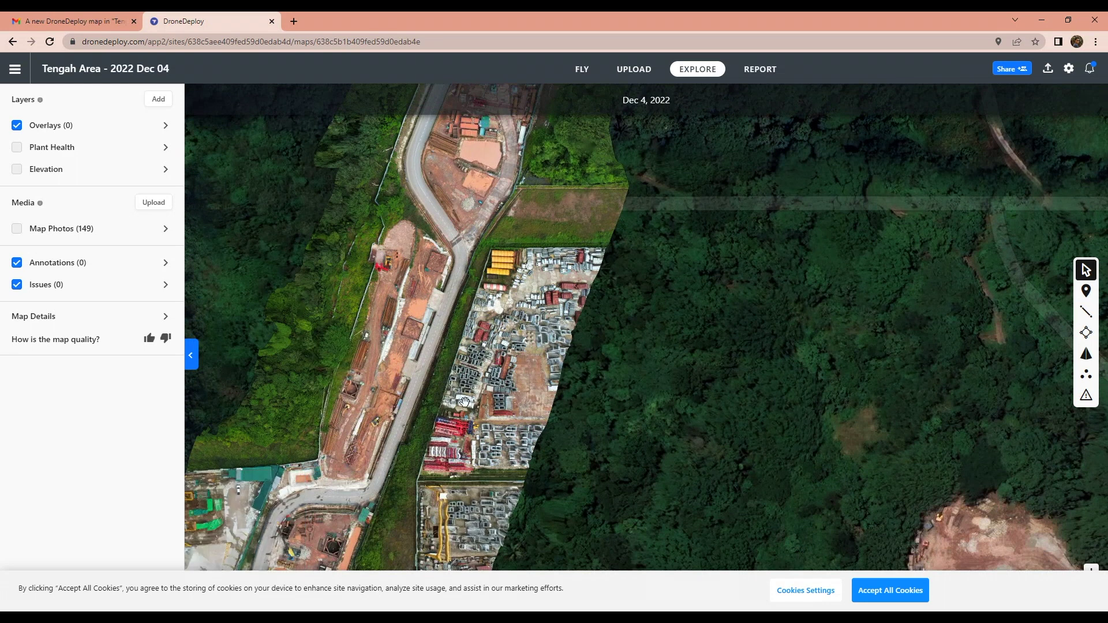
{"action": "left_click_drag", "start_coordinate": [464, 401], "coordinate": [547, 230]}
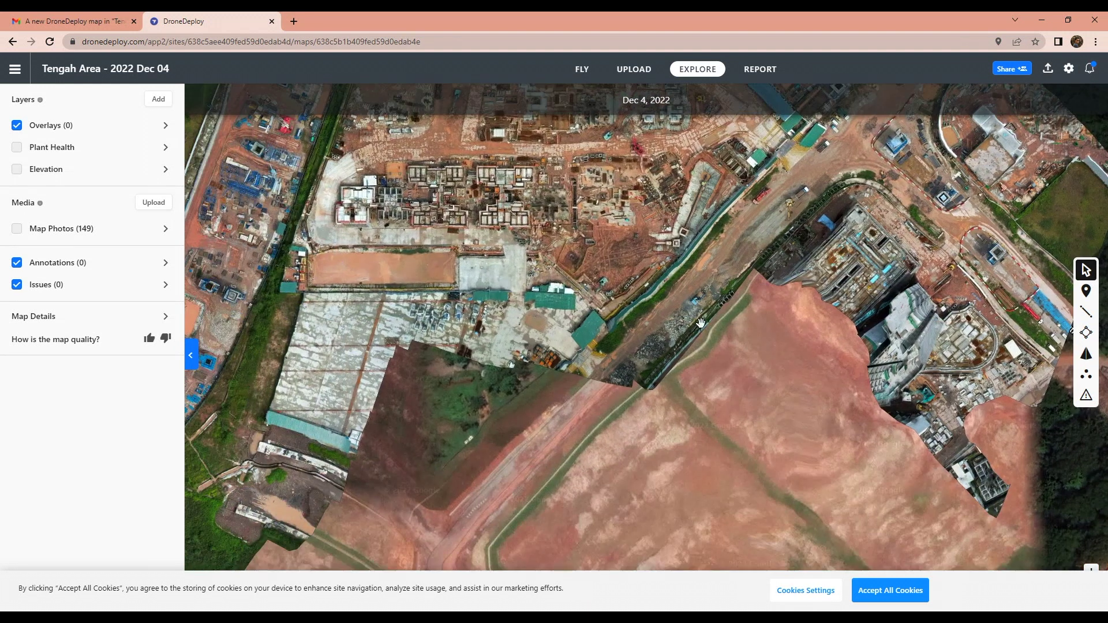
{"action": "scroll", "coordinate": [633, 410], "scroll_direction": "down", "scroll_amount": 5}
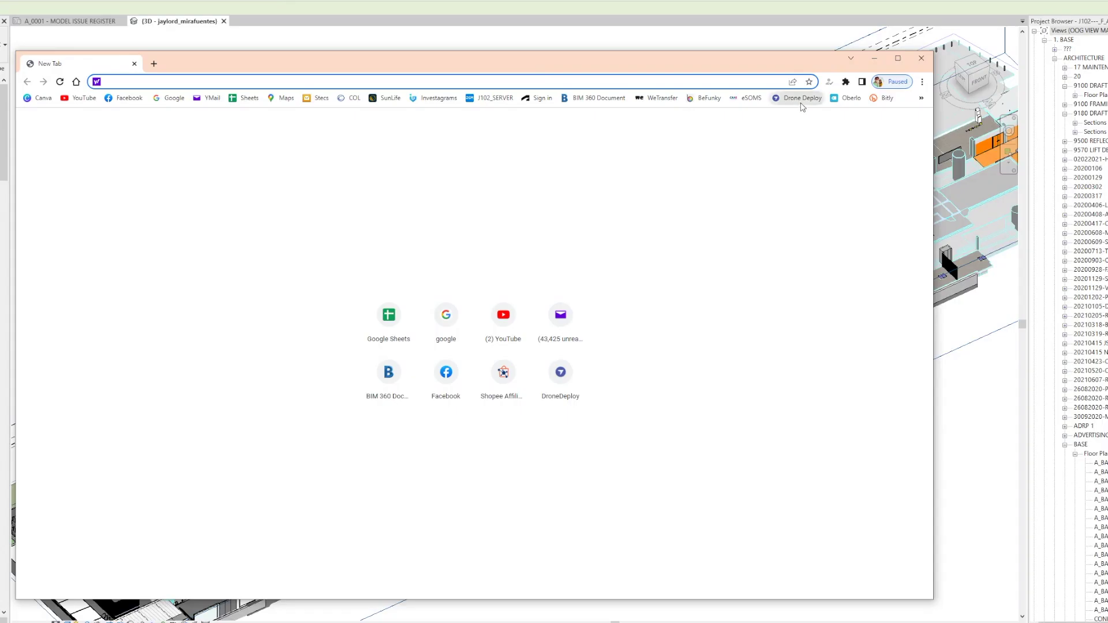
Step: Open the DroneDeploy bookmark and scroll through the dronedeploy.com homepage
{"action": "left_click", "coordinate": [800, 99]}
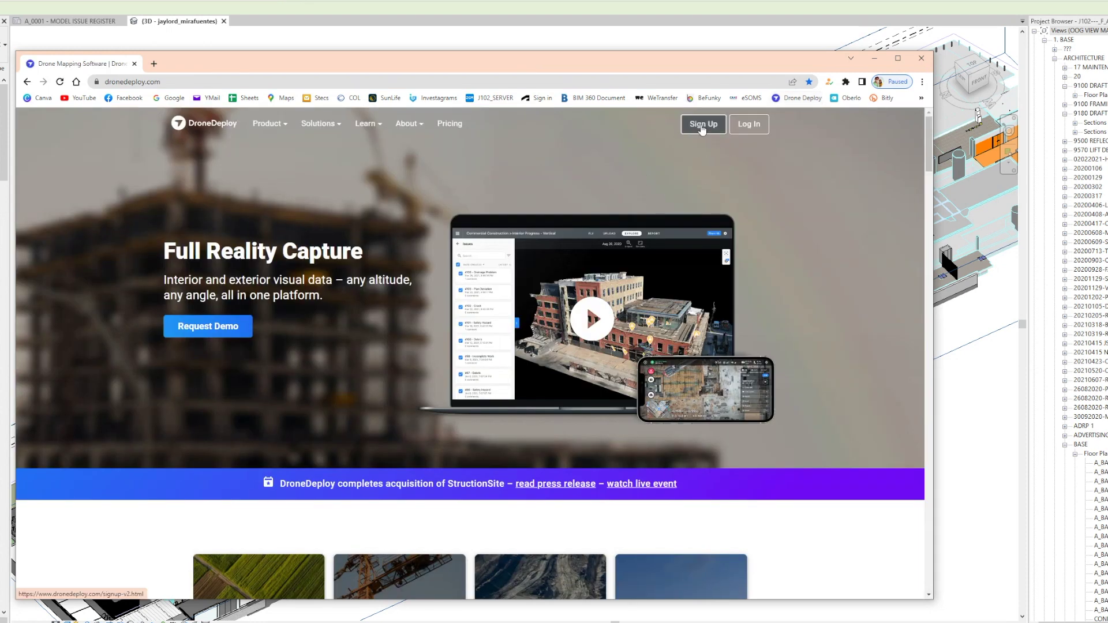
{"action": "scroll", "coordinate": [782, 359], "scroll_direction": "down", "scroll_amount": 10}
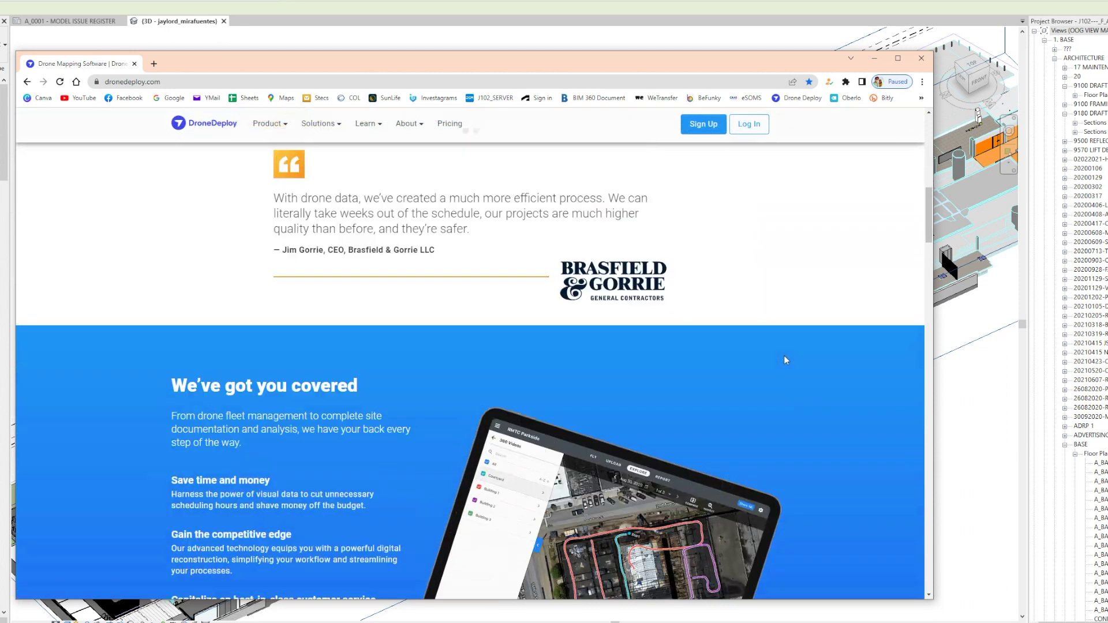
{"action": "scroll", "coordinate": [784, 356], "scroll_direction": "up", "scroll_amount": 6}
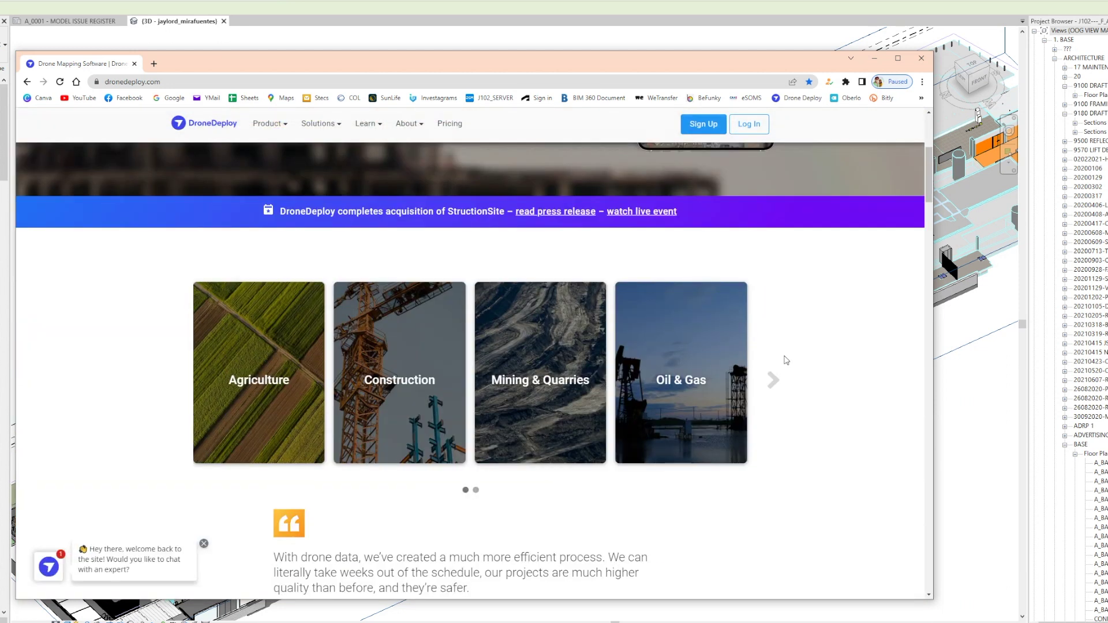
{"action": "scroll", "coordinate": [785, 360], "scroll_direction": "down", "scroll_amount": 3}
{"action": "scroll", "coordinate": [785, 361], "scroll_direction": "down", "scroll_amount": 8}
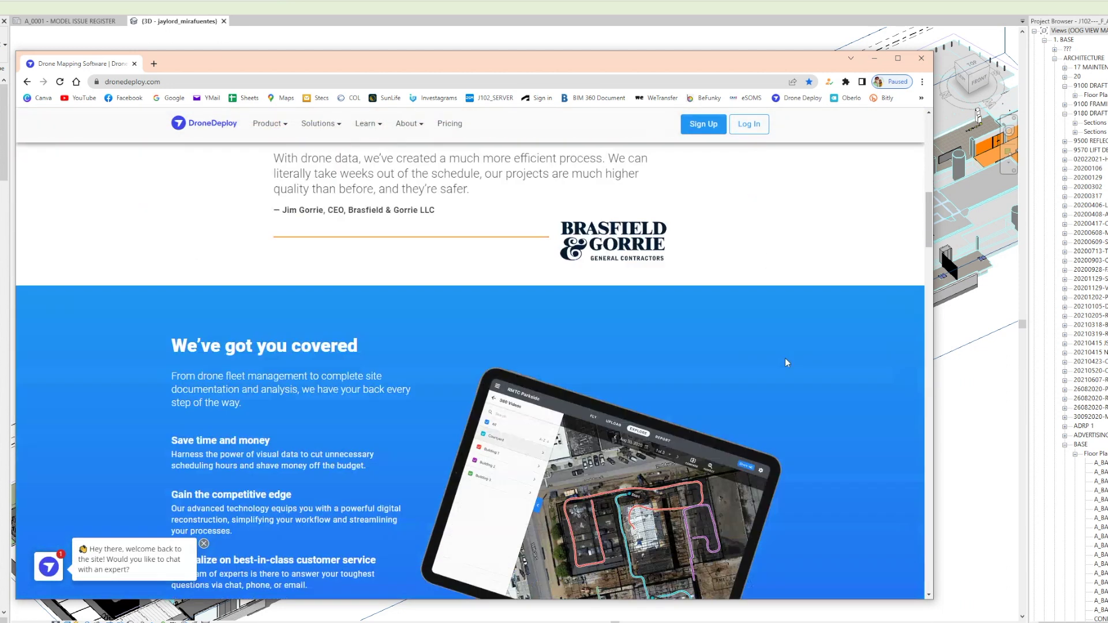
{"action": "scroll", "coordinate": [789, 363], "scroll_direction": "up", "scroll_amount": 2}
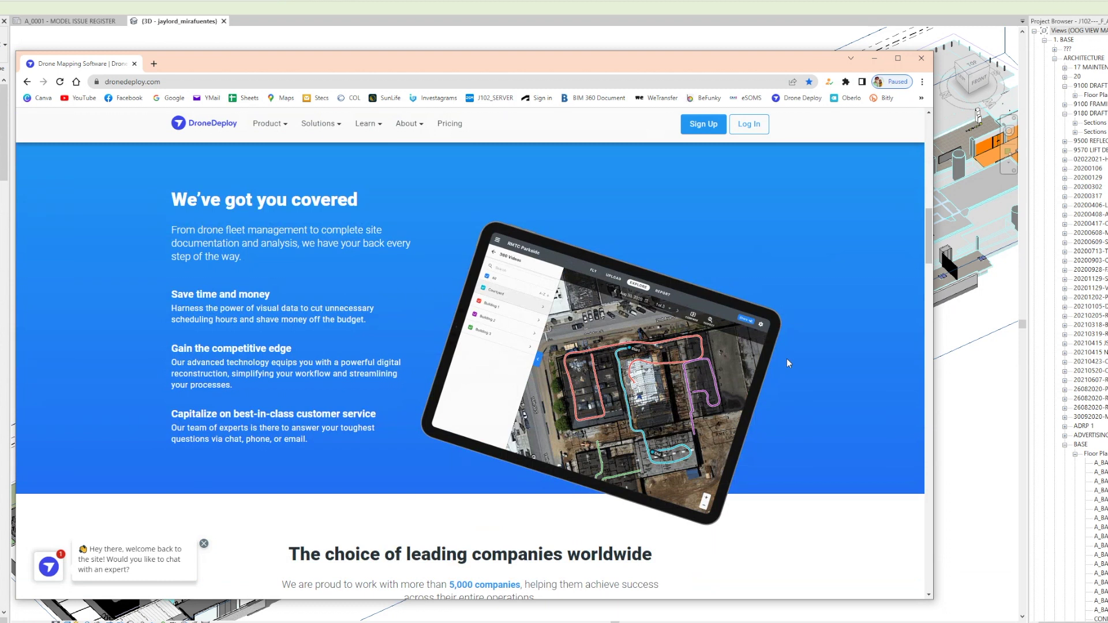
{"action": "scroll", "coordinate": [789, 362], "scroll_direction": "down", "scroll_amount": 10}
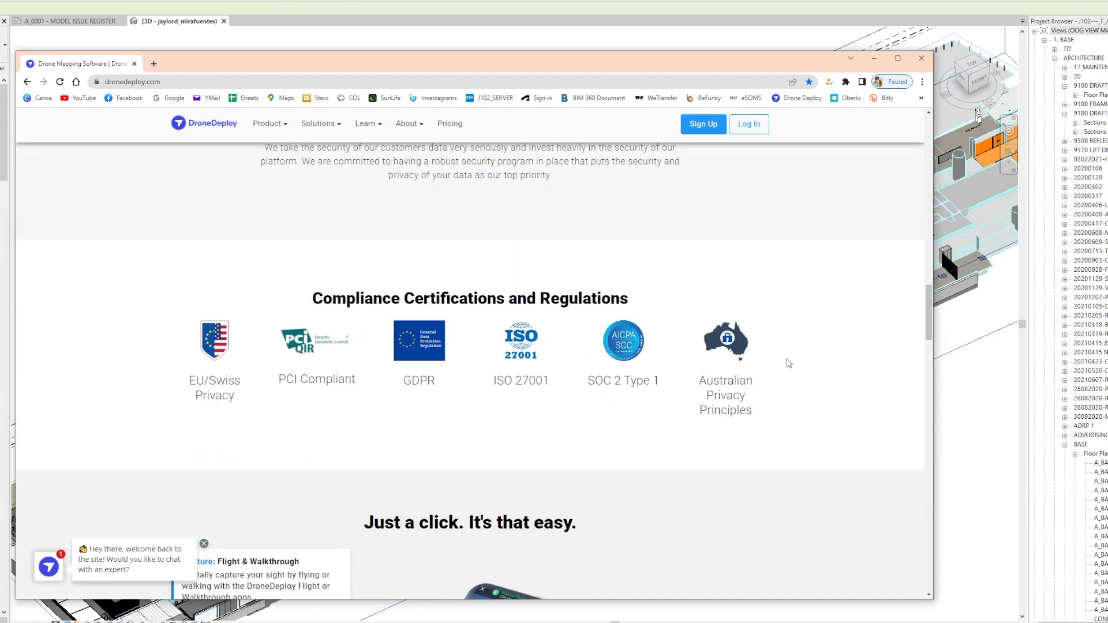
{"action": "scroll", "coordinate": [789, 362], "scroll_direction": "down", "scroll_amount": 4}
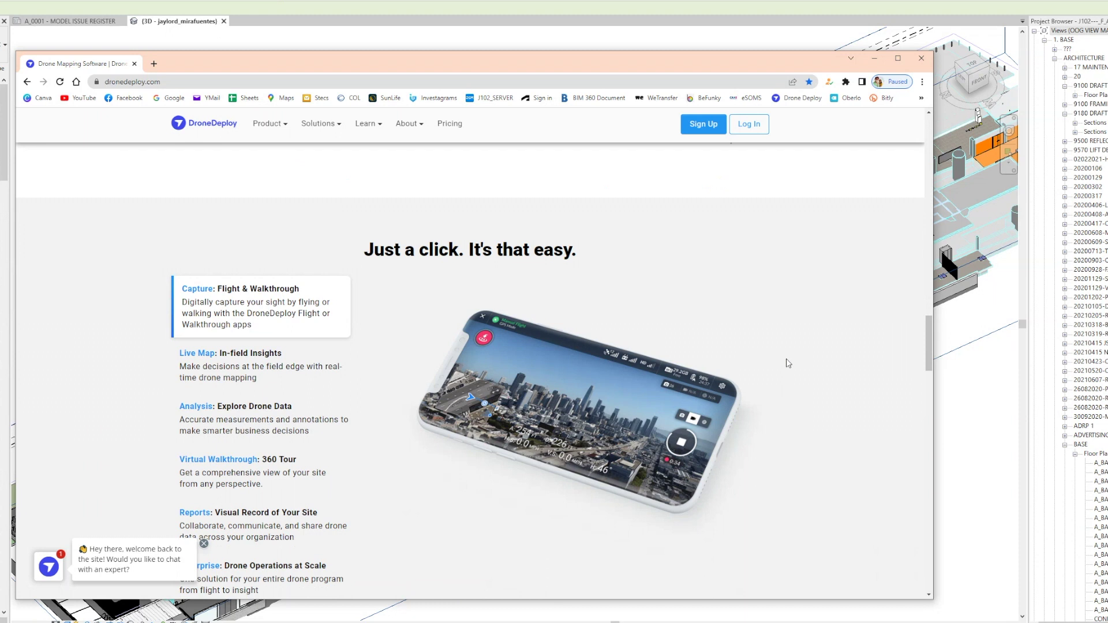
{"action": "scroll", "coordinate": [788, 362], "scroll_direction": "down", "scroll_amount": 12}
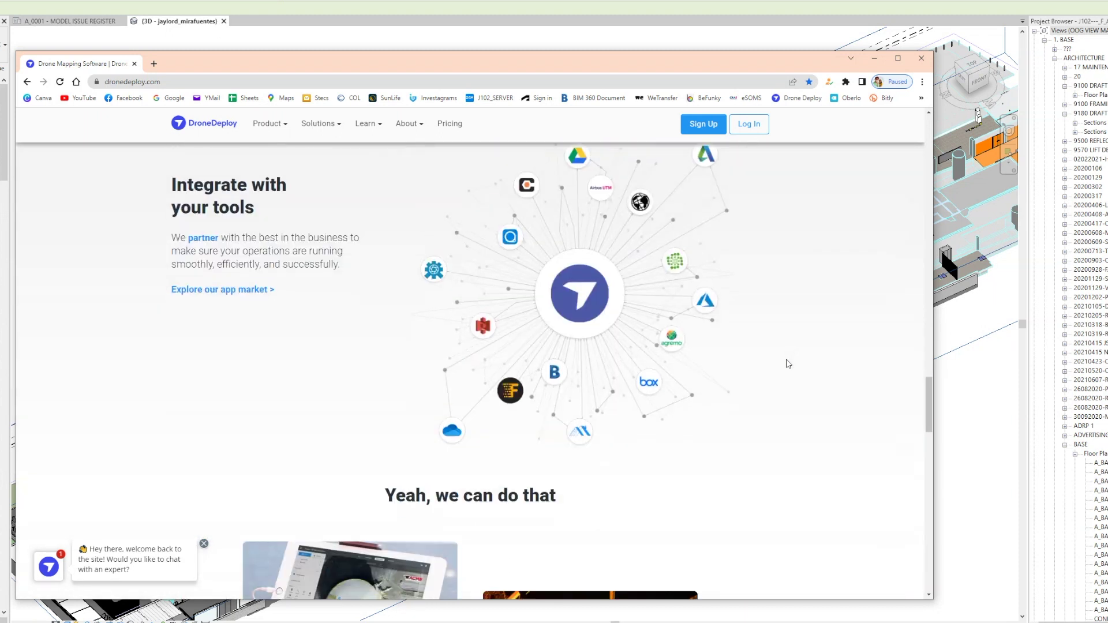
{"action": "scroll", "coordinate": [788, 364], "scroll_direction": "down", "scroll_amount": 6}
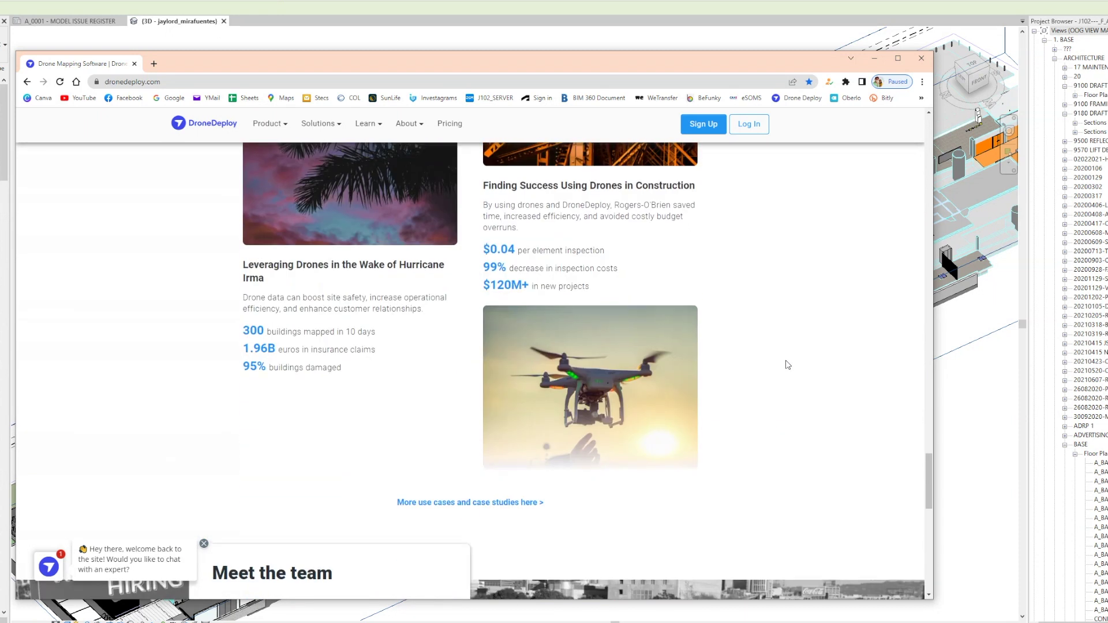
{"action": "scroll", "coordinate": [788, 364], "scroll_direction": "down", "scroll_amount": 4}
{"action": "scroll", "coordinate": [788, 364], "scroll_direction": "down", "scroll_amount": 2}
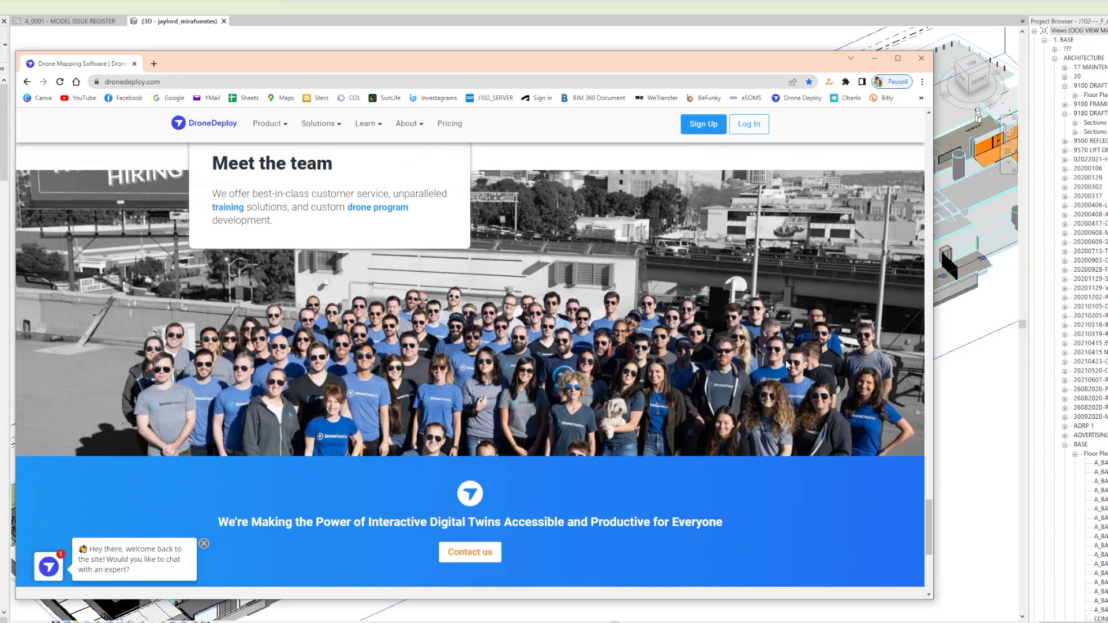
{"action": "scroll", "coordinate": [787, 364], "scroll_direction": "down", "scroll_amount": 2}
{"action": "scroll", "coordinate": [786, 364], "scroll_direction": "up", "scroll_amount": 2}
{"action": "scroll", "coordinate": [786, 364], "scroll_direction": "up", "scroll_amount": 5}
{"action": "scroll", "coordinate": [791, 358], "scroll_direction": "down", "scroll_amount": 5}
Step: Go to Sign Up, choose Sign up with Google, and bring the Google popup fully into view
{"action": "left_click", "coordinate": [712, 126]}
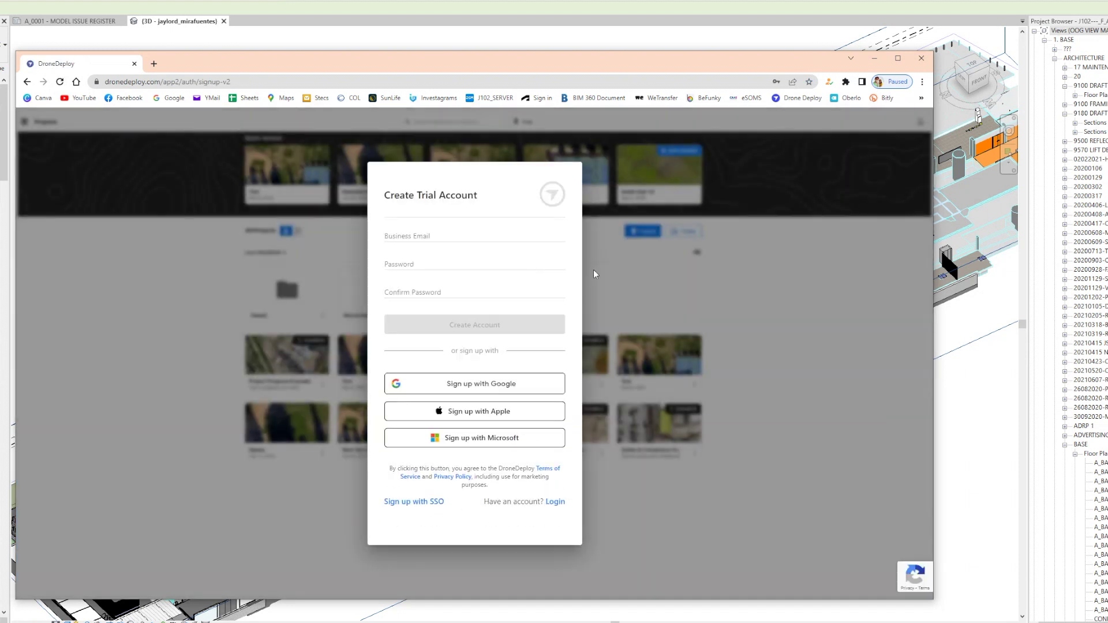
{"action": "left_click", "coordinate": [487, 386]}
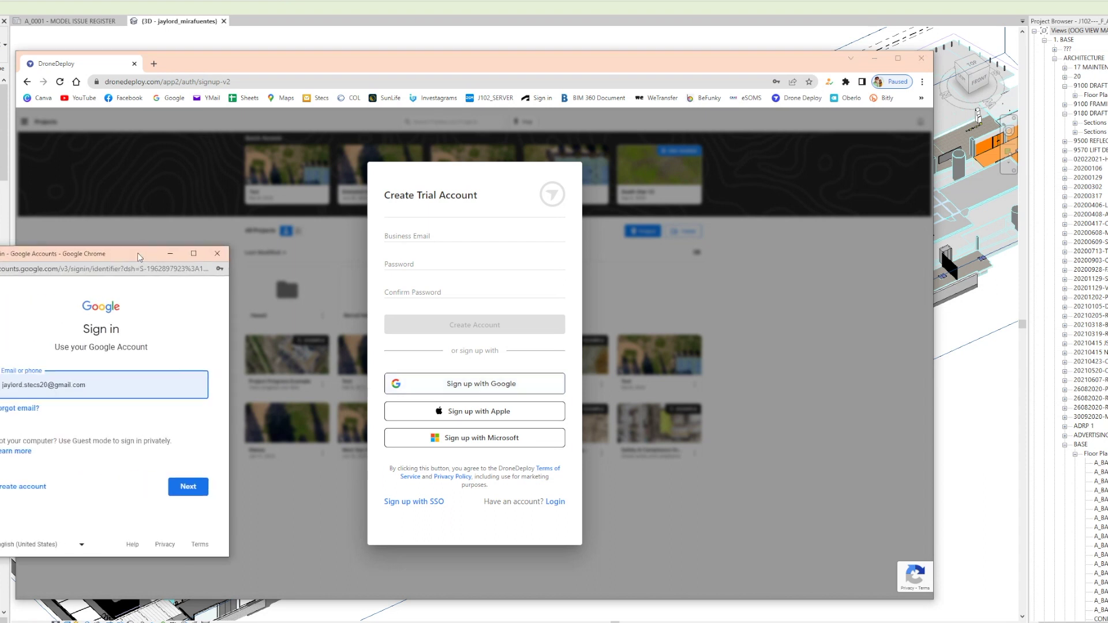
{"action": "left_click_drag", "start_coordinate": [136, 247], "coordinate": [169, 246]}
Step: Switch the Google login to the other saved account, enter its password, and approve access
{"action": "left_click", "coordinate": [173, 386]}
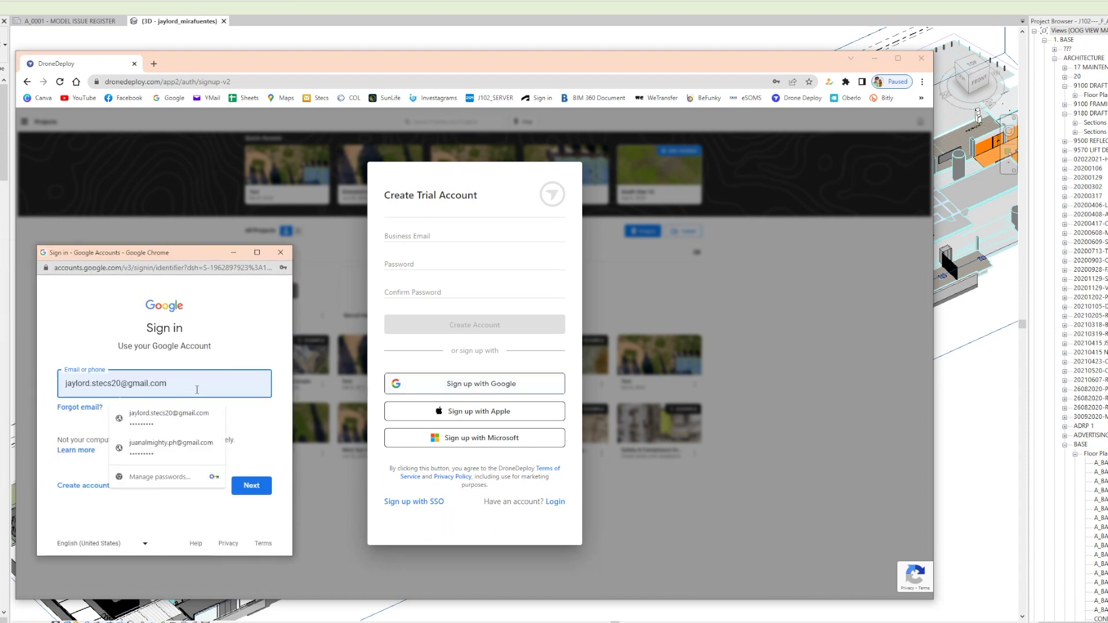
{"action": "left_click_drag", "start_coordinate": [188, 390], "coordinate": [23, 380]}
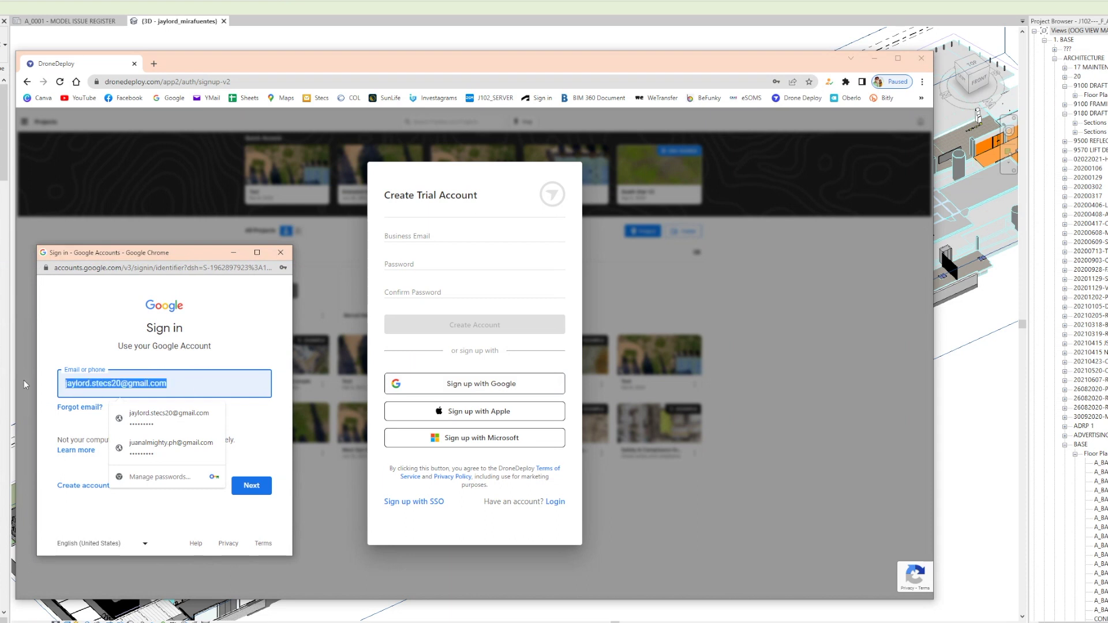
{"action": "key", "text": "BackSpace"}
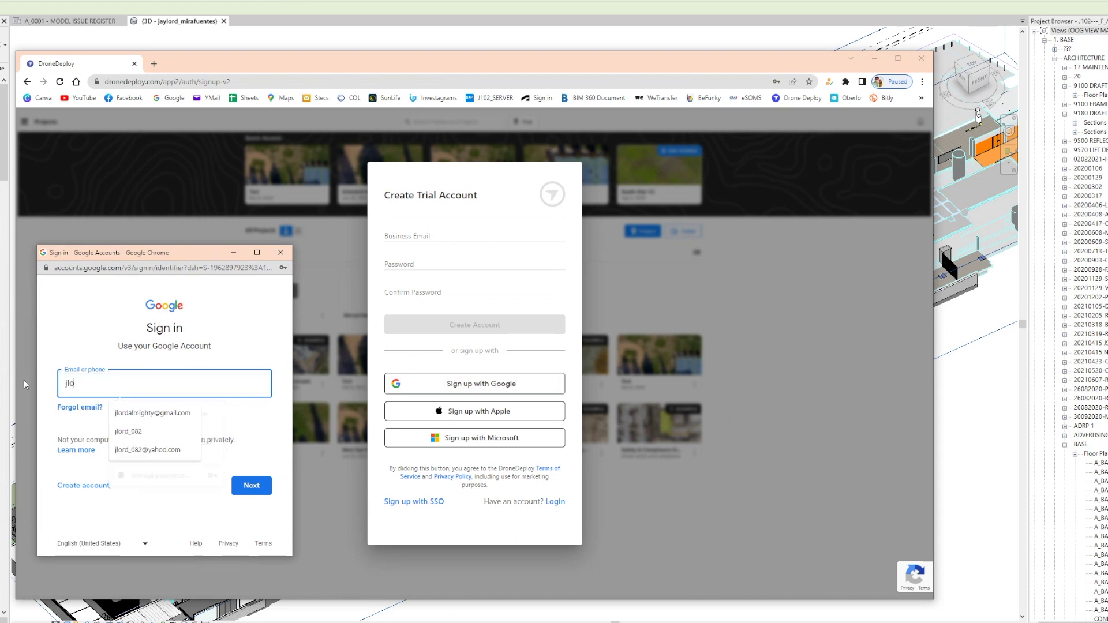
{"action": "left_click", "coordinate": [133, 412]}
{"action": "left_click", "coordinate": [248, 485]}
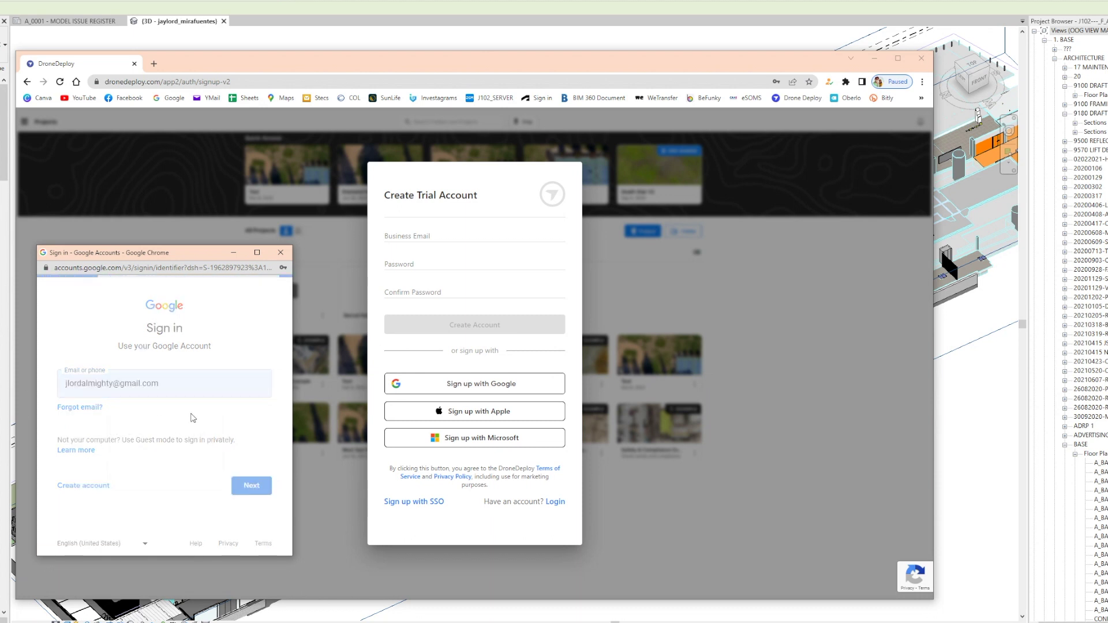
{"action": "type", "text": "•••••••••"}
{"action": "key", "text": "Return"}
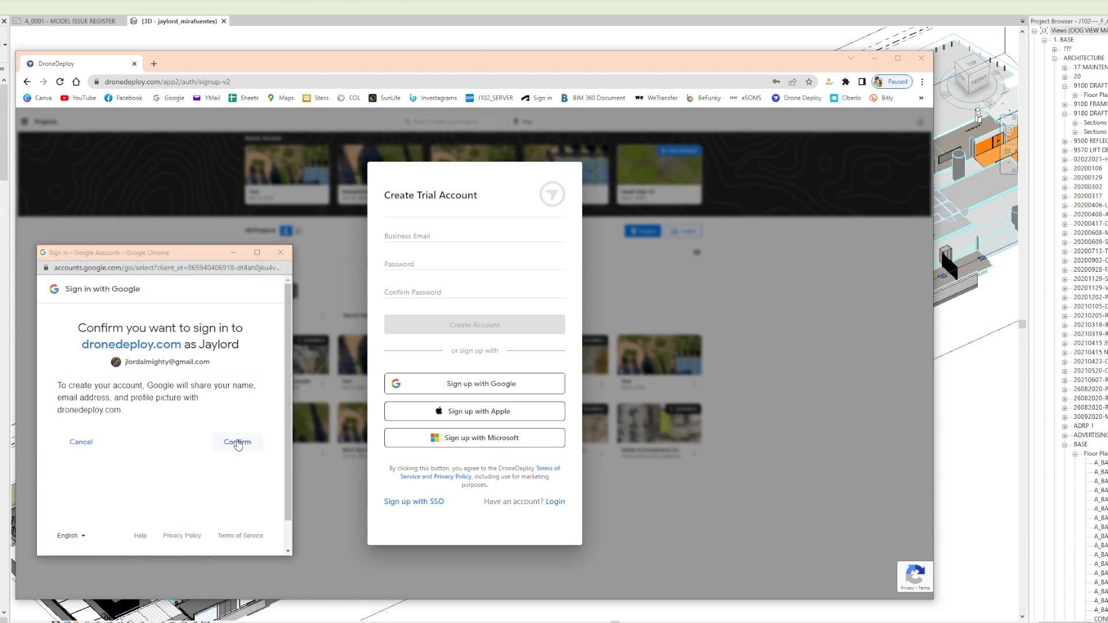
{"action": "left_click", "coordinate": [237, 443]}
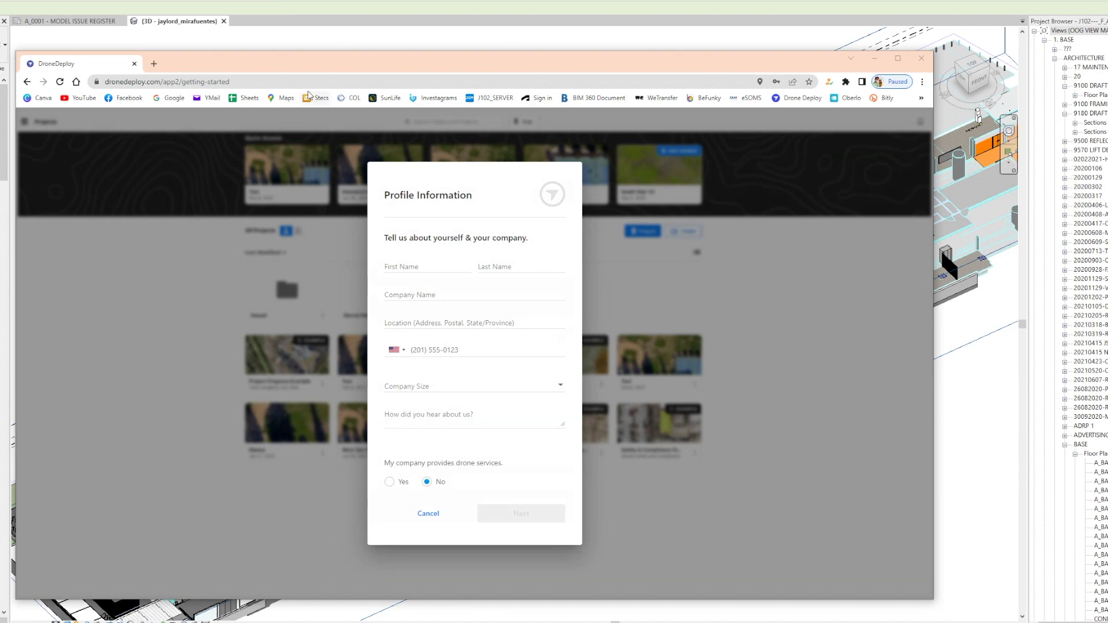
Step: Autofill the profile details and select Construction as the industry
{"action": "left_click", "coordinate": [452, 263]}
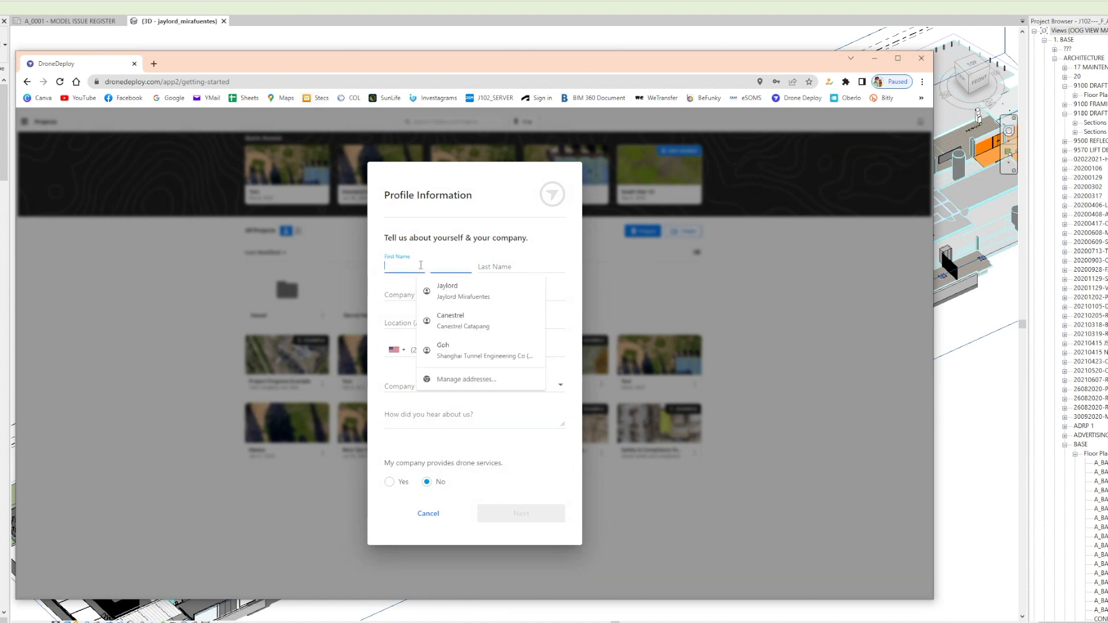
{"action": "left_click", "coordinate": [467, 296]}
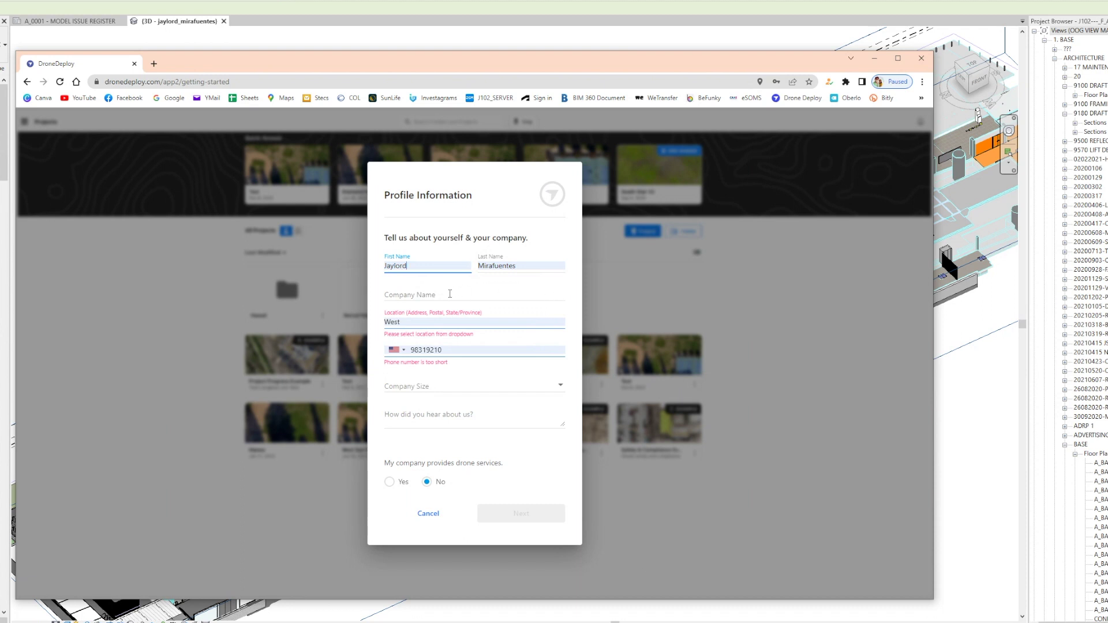
{"action": "left_click", "coordinate": [526, 338]}
{"action": "left_click", "coordinate": [533, 517]}
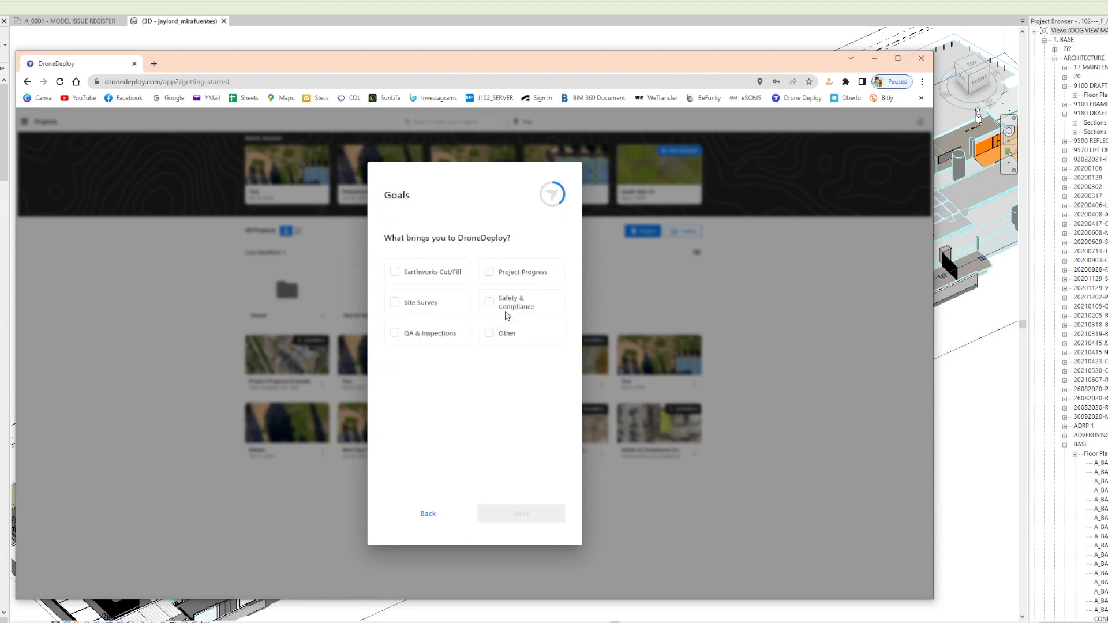
Step: Answer the onboarding questions with Project Progress, Just Me, and Pilot or Capture
{"action": "left_click", "coordinate": [523, 272]}
{"action": "left_click", "coordinate": [525, 521]}
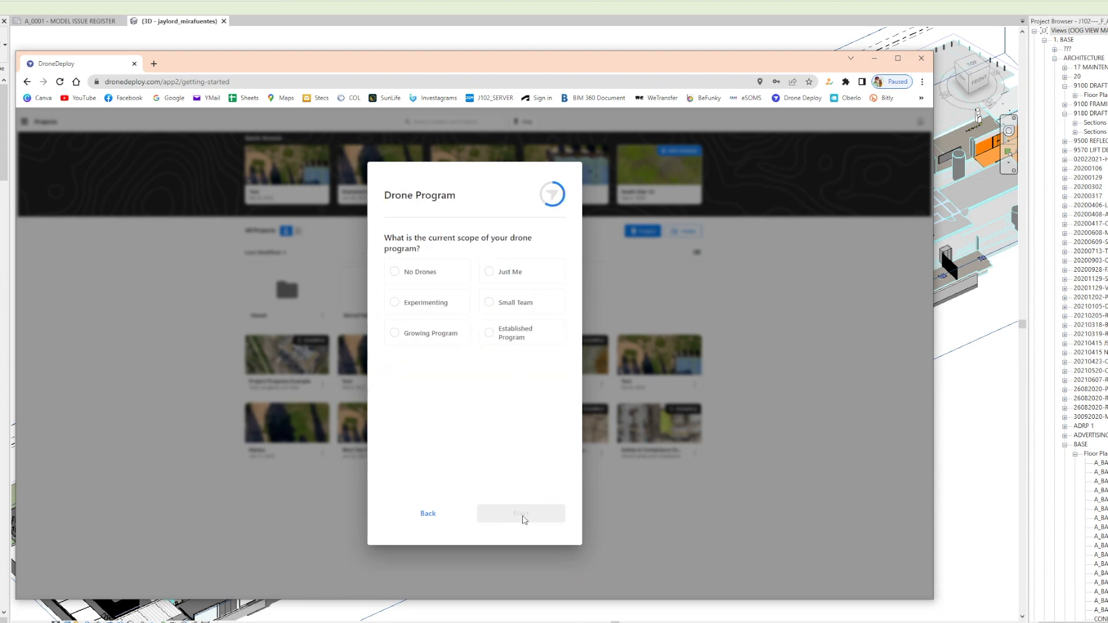
{"action": "left_click", "coordinate": [506, 275]}
{"action": "left_click", "coordinate": [532, 517]}
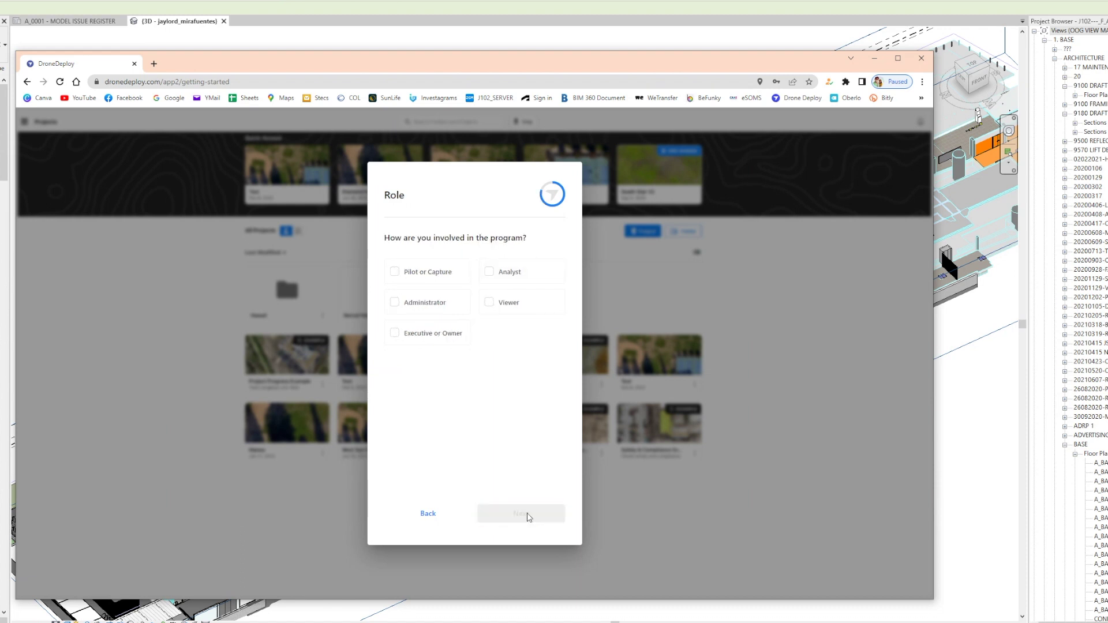
{"action": "left_click", "coordinate": [425, 281]}
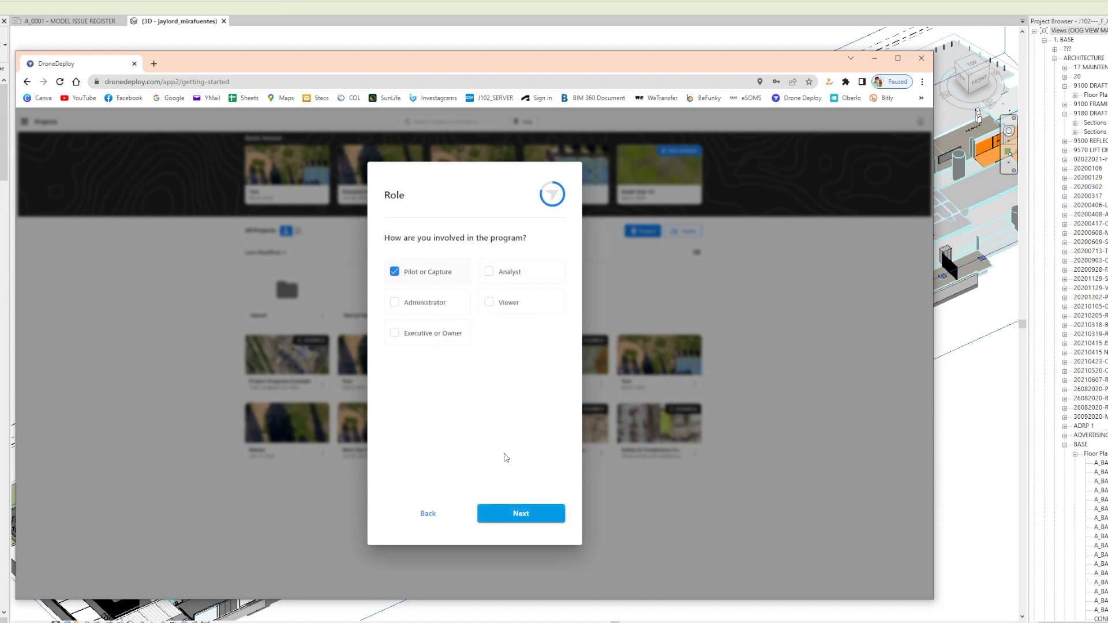
{"action": "left_click", "coordinate": [516, 515]}
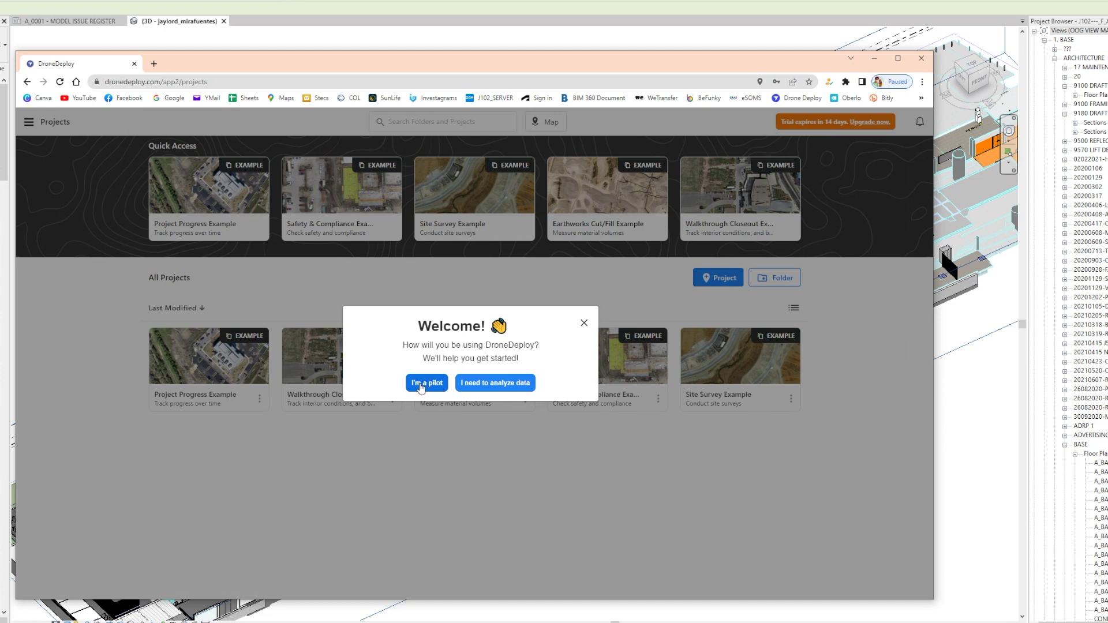
Step: Choose 'I need to analyze data', watch the intro video, and dismiss the Example Maps and create-project tips
{"action": "left_click", "coordinate": [487, 384]}
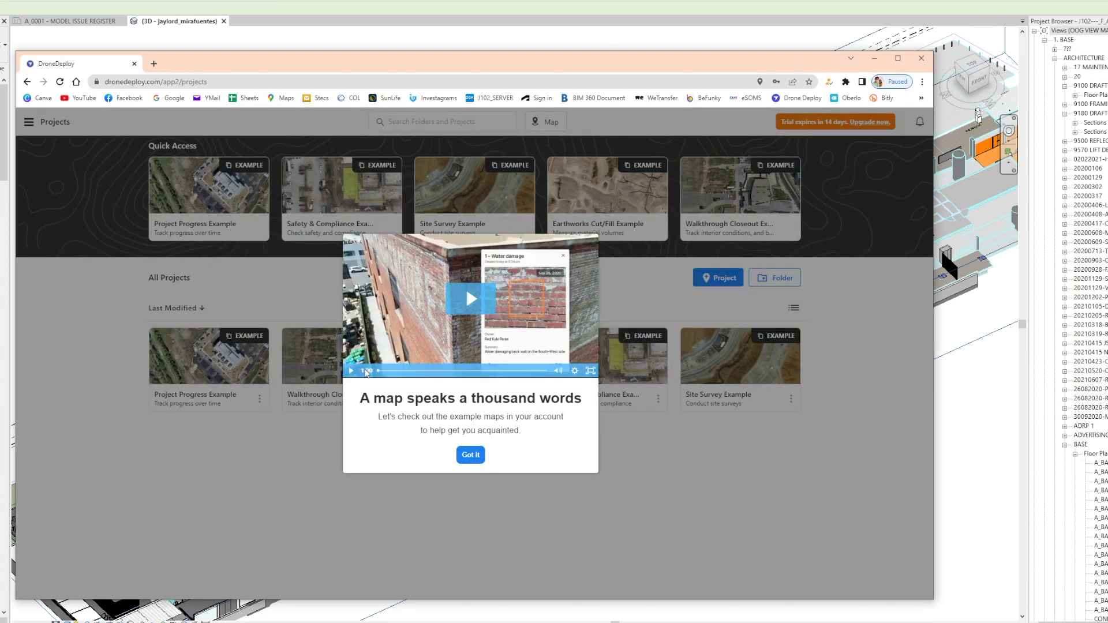
{"action": "left_click", "coordinate": [350, 372]}
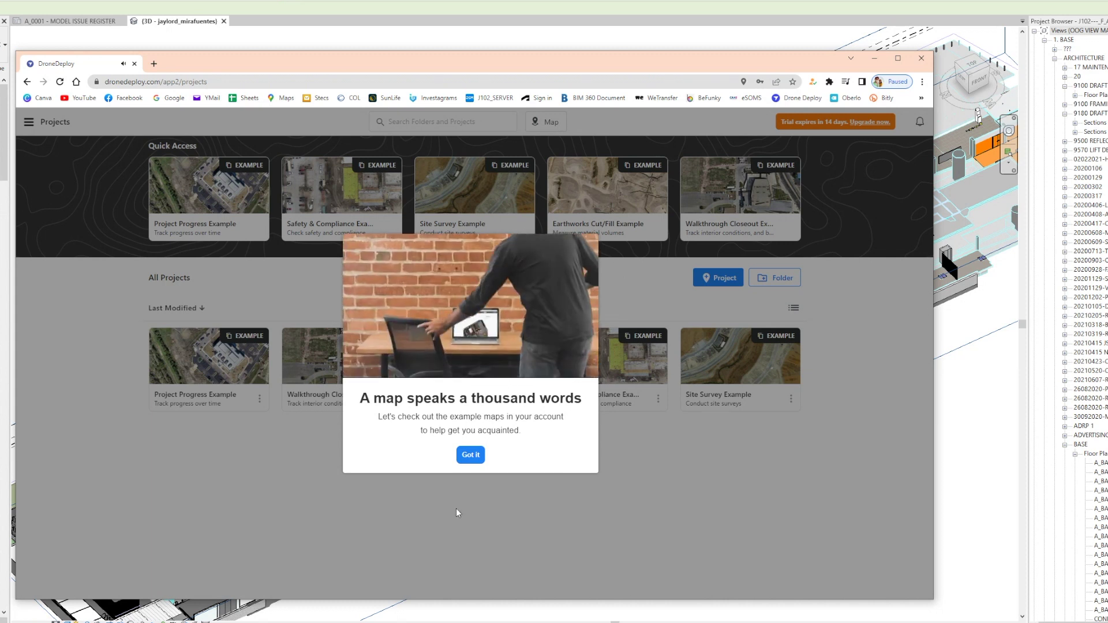
{"action": "left_click", "coordinate": [475, 450]}
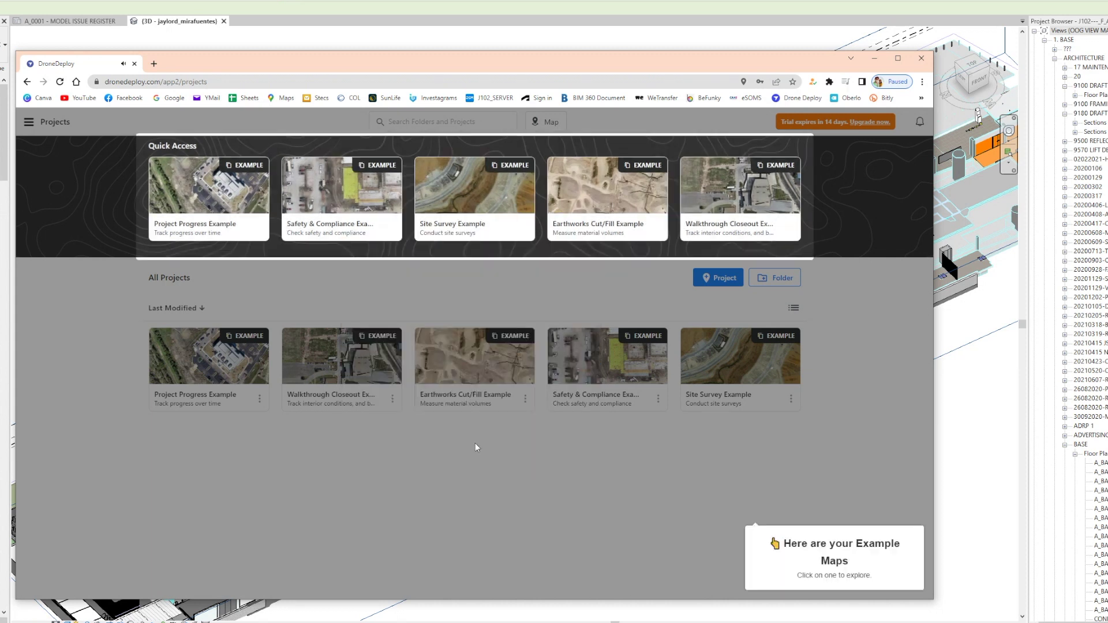
{"action": "left_click", "coordinate": [813, 455]}
{"action": "left_click", "coordinate": [807, 431]}
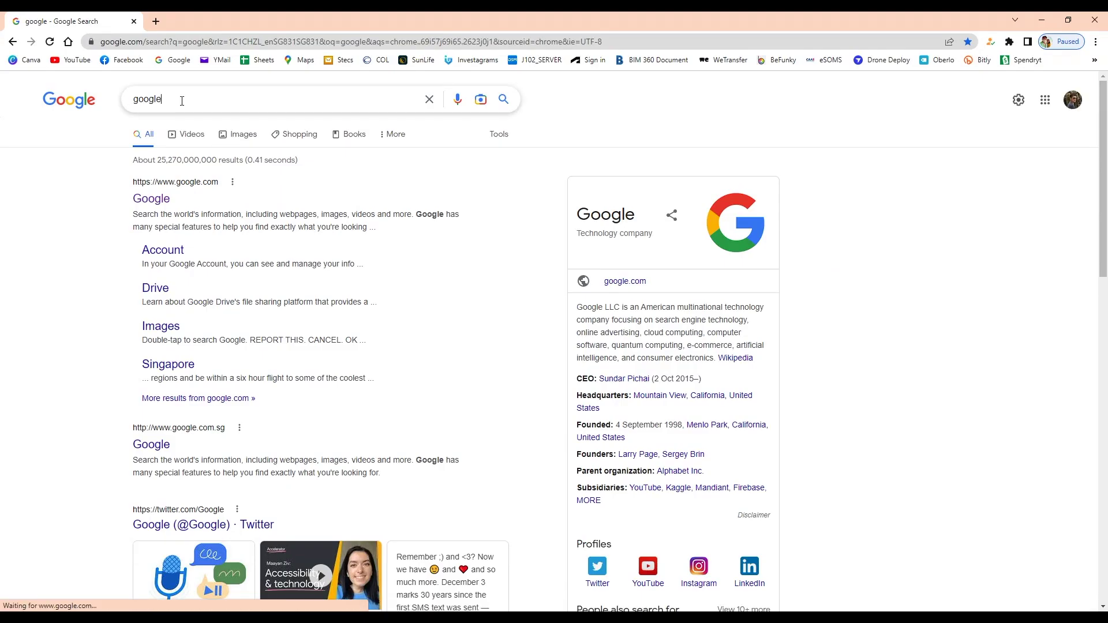
Step: Replace the Google query with 'drone deploy' and run the search
{"action": "left_click_drag", "start_coordinate": [180, 98], "coordinate": [84, 104]}
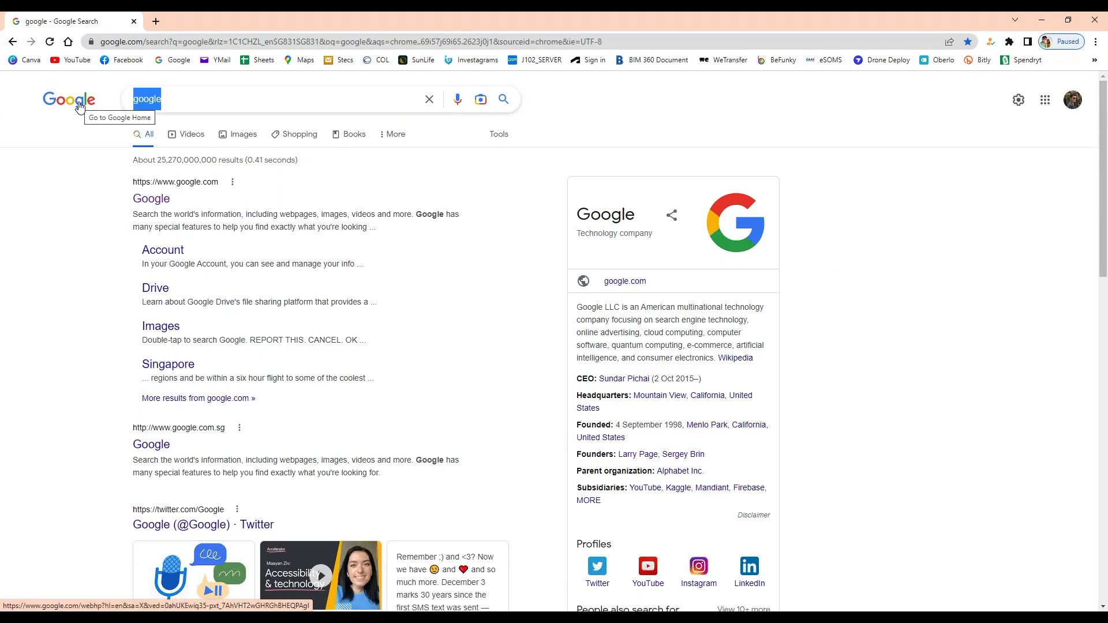
{"action": "type", "text": "dron"}
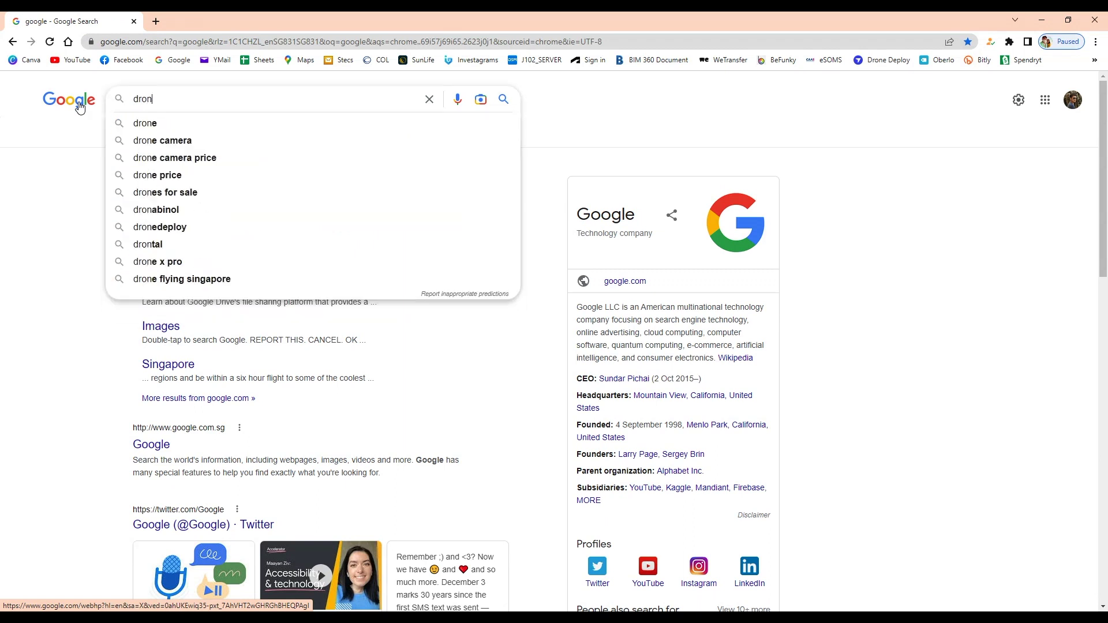
{"action": "type", "text": "e deploy"}
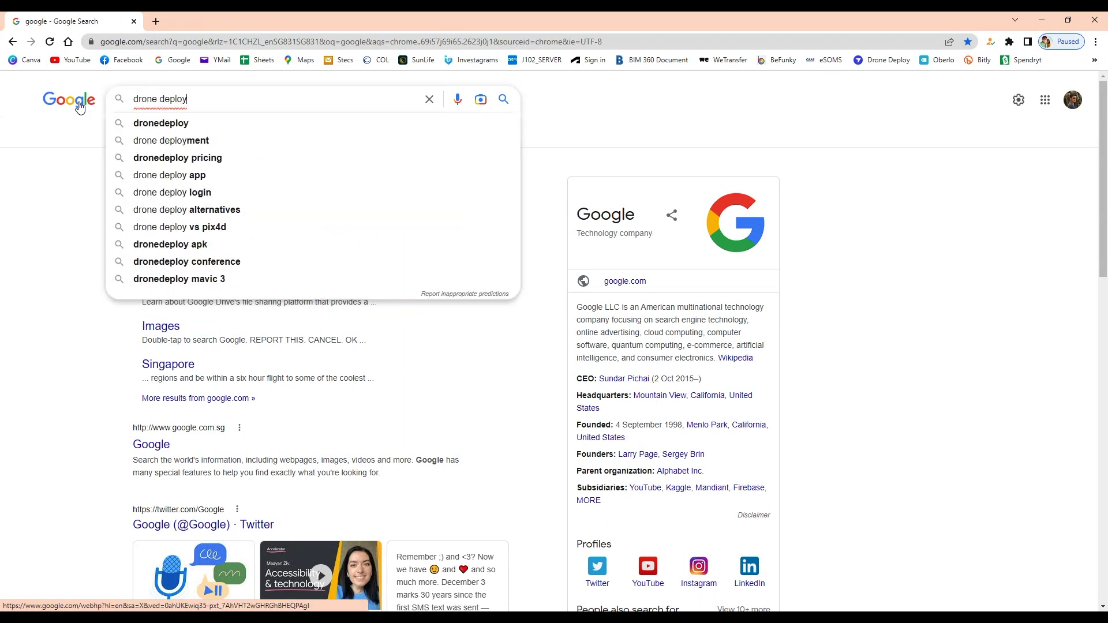
{"action": "key", "text": "Return"}
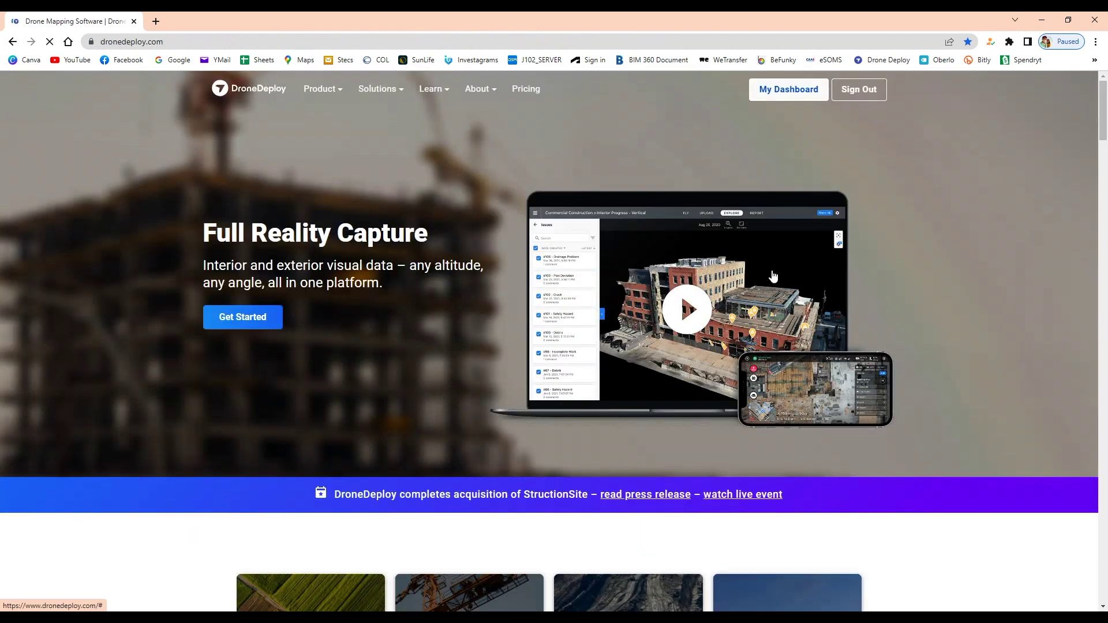
Step: Start a new project from My Dashboard and name it 'Tengah Area - 2022 Dec 04'
{"action": "left_click", "coordinate": [783, 94]}
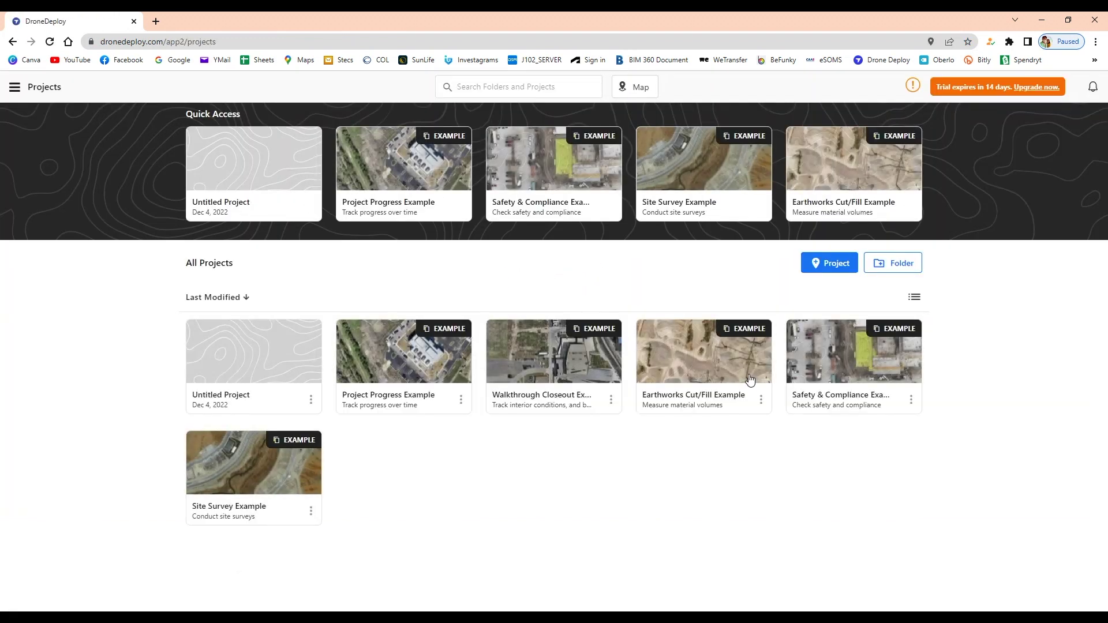
{"action": "left_click", "coordinate": [836, 263]}
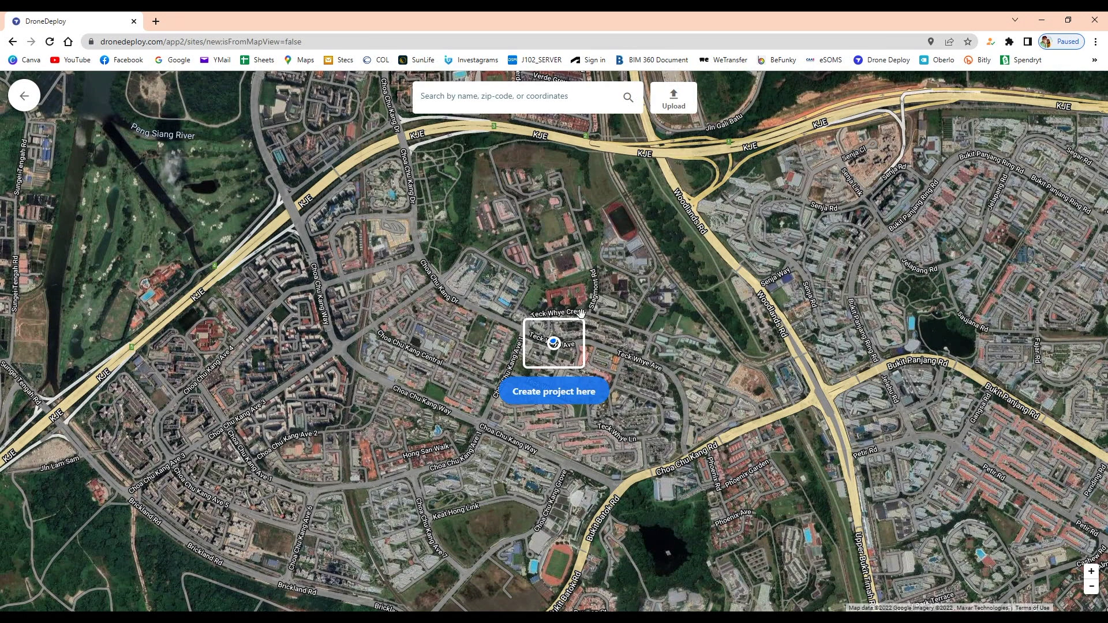
{"action": "left_click", "coordinate": [554, 395]}
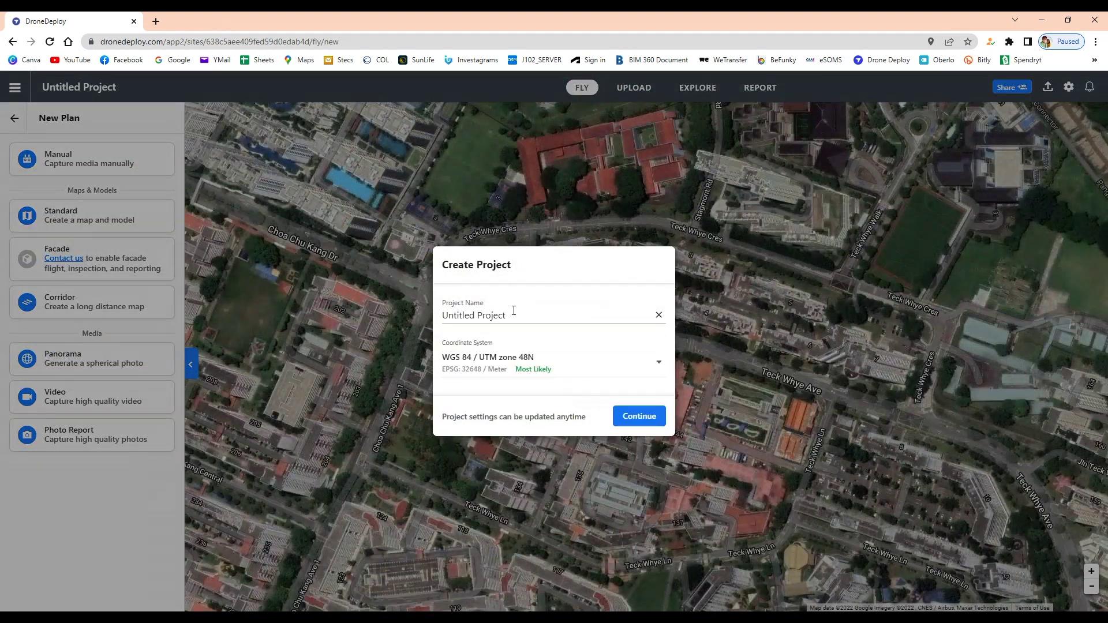
{"action": "left_click_drag", "start_coordinate": [522, 319], "coordinate": [403, 316]}
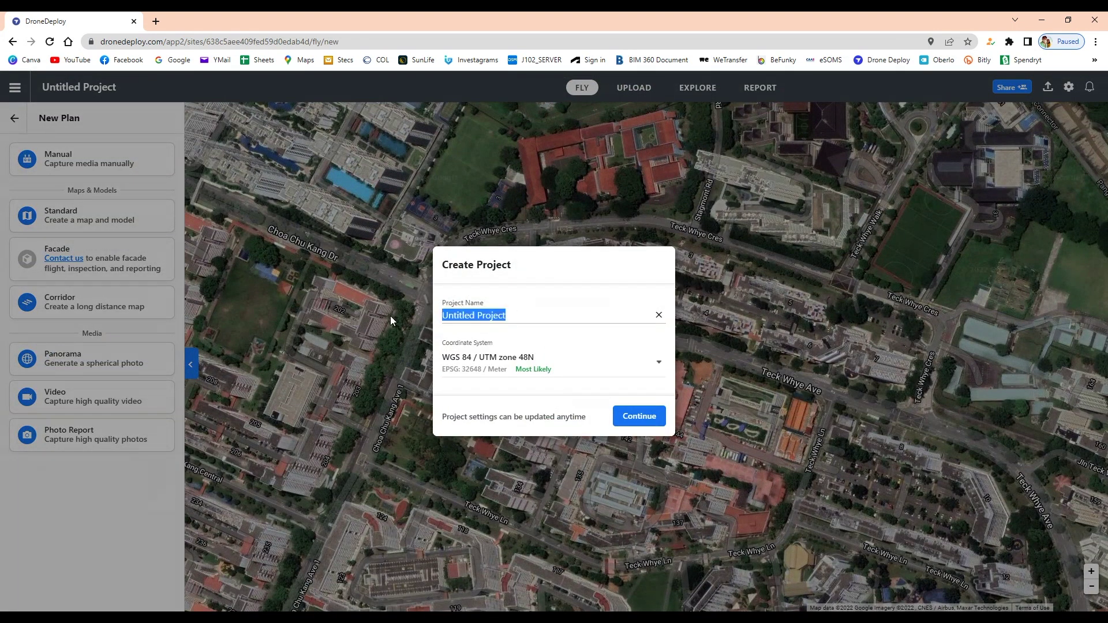
{"action": "type", "text": "Tehga"}
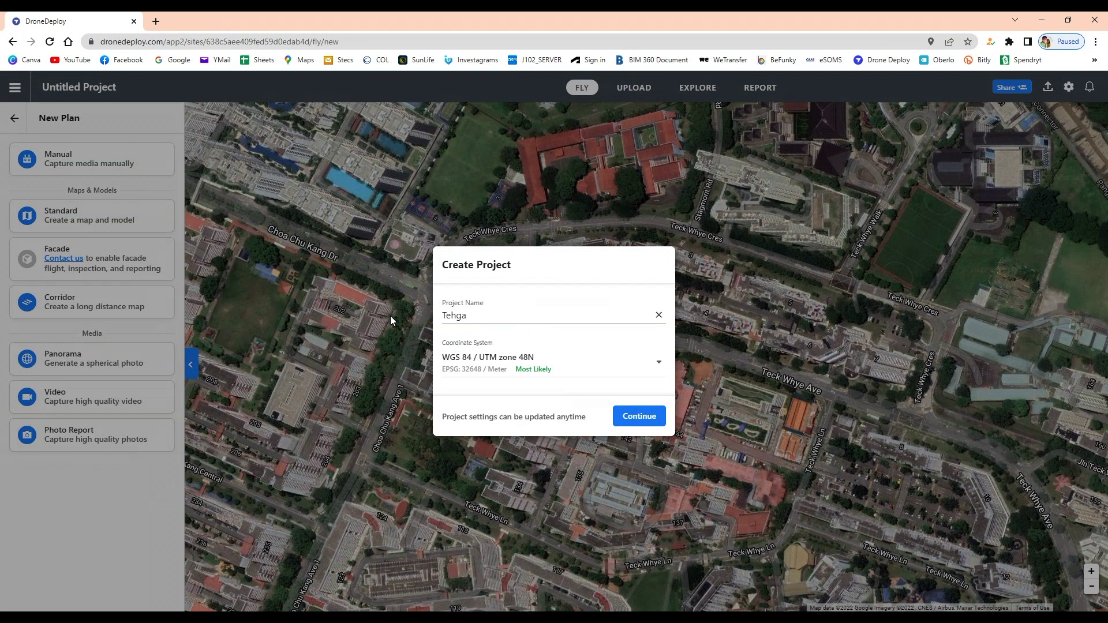
{"action": "key", "text": "BackSpace"}
{"action": "key", "text": "BackSpace"}
{"action": "key", "text": "BackSpace"}
{"action": "type", "text": "ngah Area - 2022 Dec 04"}
Step: Set the coordinate system to SVY21 / Singapore TM and create the project
{"action": "left_click", "coordinate": [631, 370]}
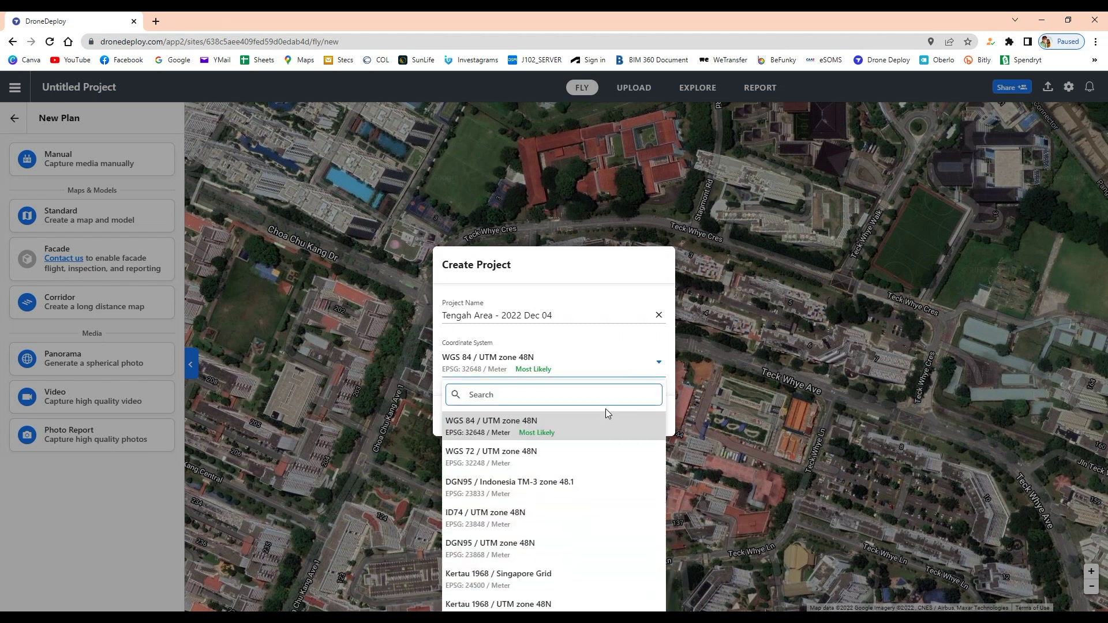
{"action": "type", "text": "s"}
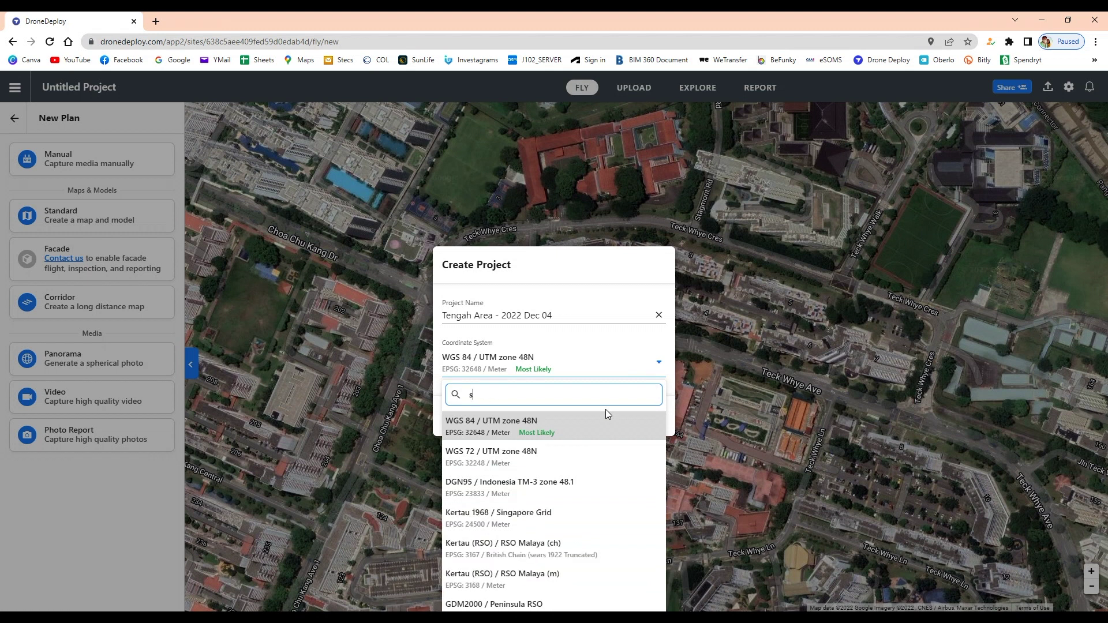
{"action": "type", "text": "vy"}
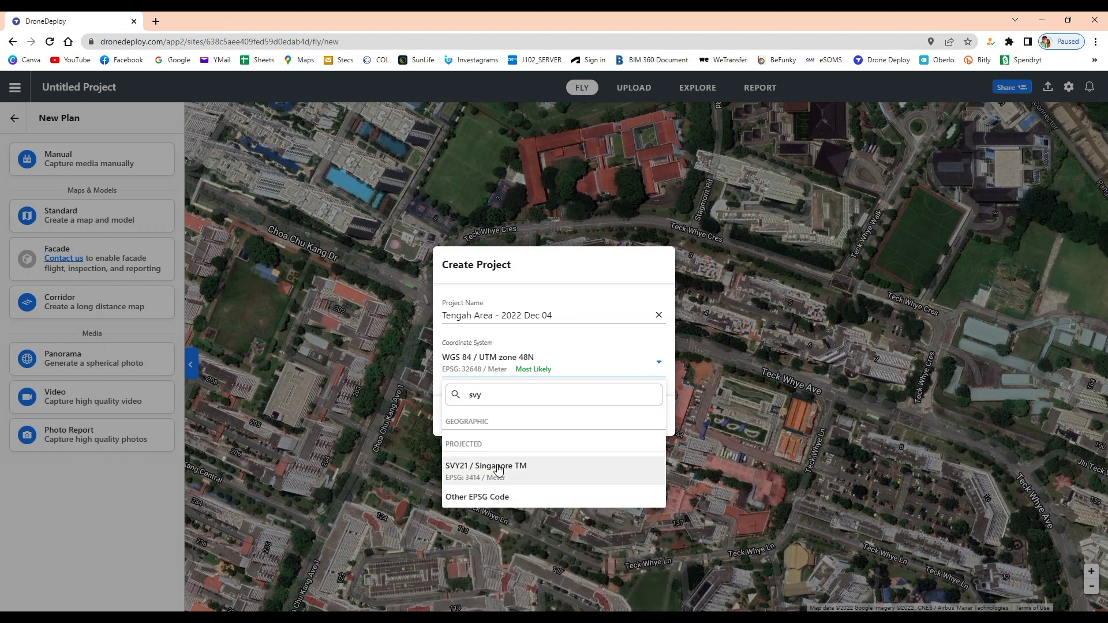
{"action": "left_click", "coordinate": [500, 469]}
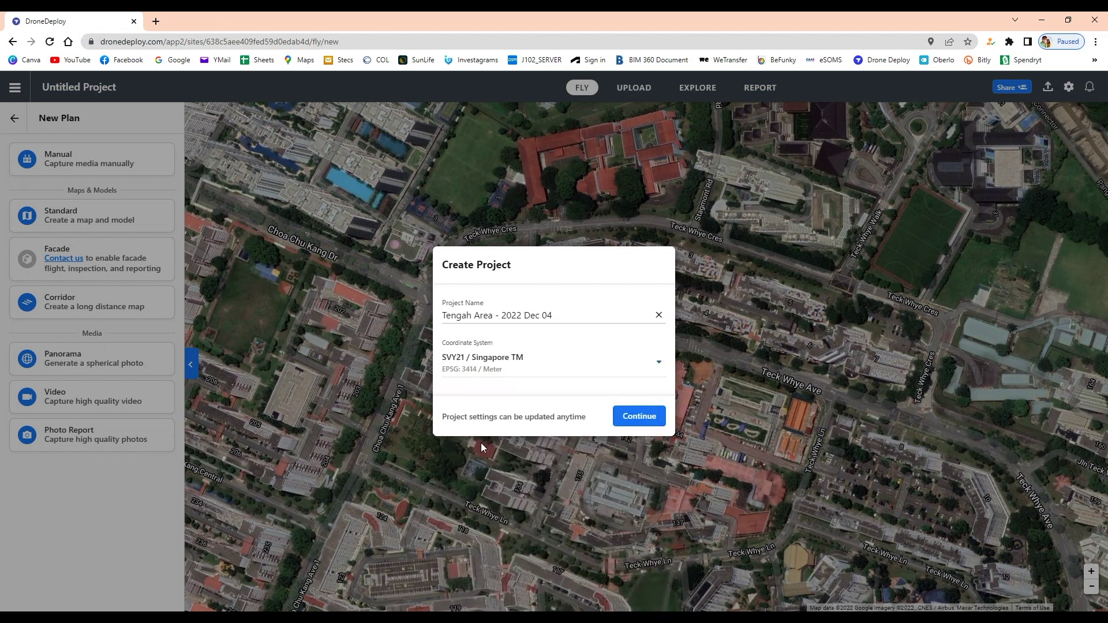
{"action": "left_click", "coordinate": [628, 420]}
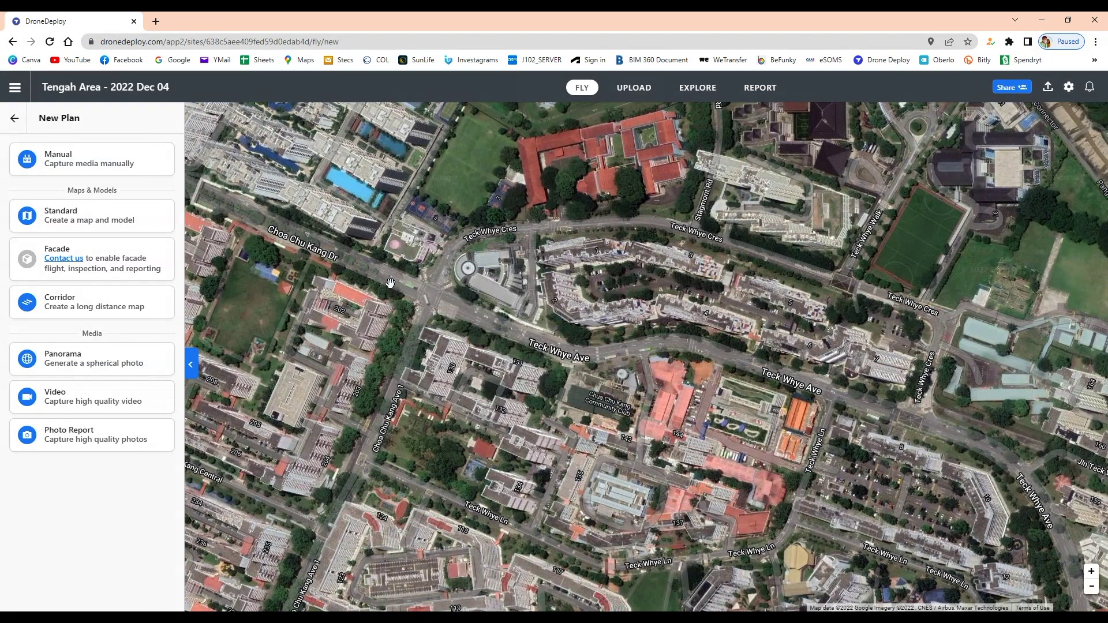
Step: Switch the project to the older Upload Images for a map option
{"action": "left_click", "coordinate": [637, 92]}
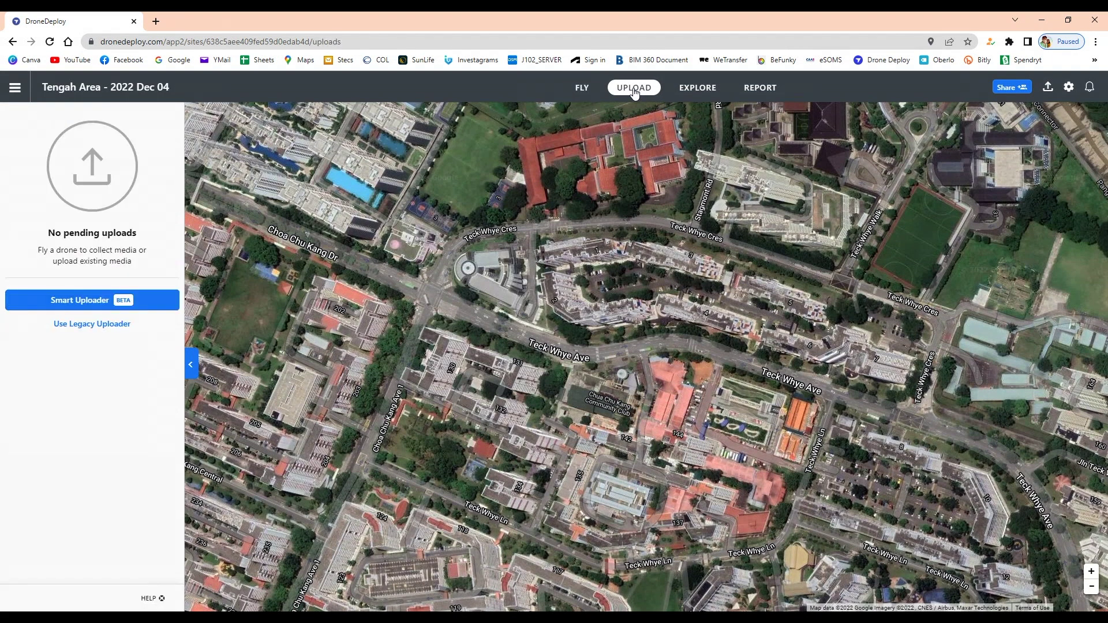
{"action": "left_click", "coordinate": [91, 329]}
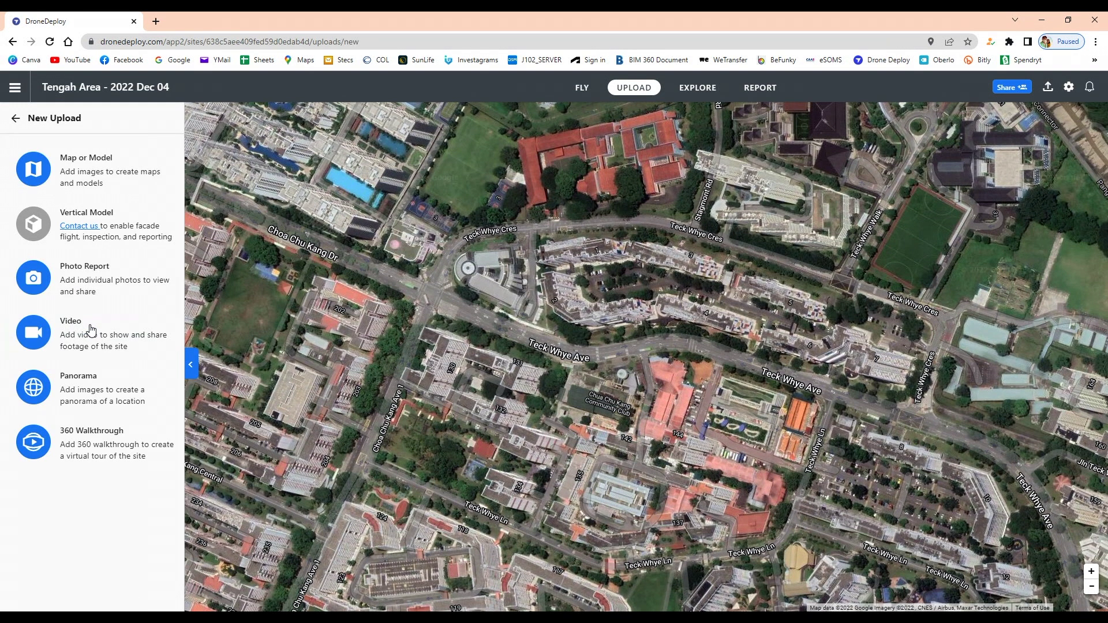
{"action": "left_click", "coordinate": [87, 158]}
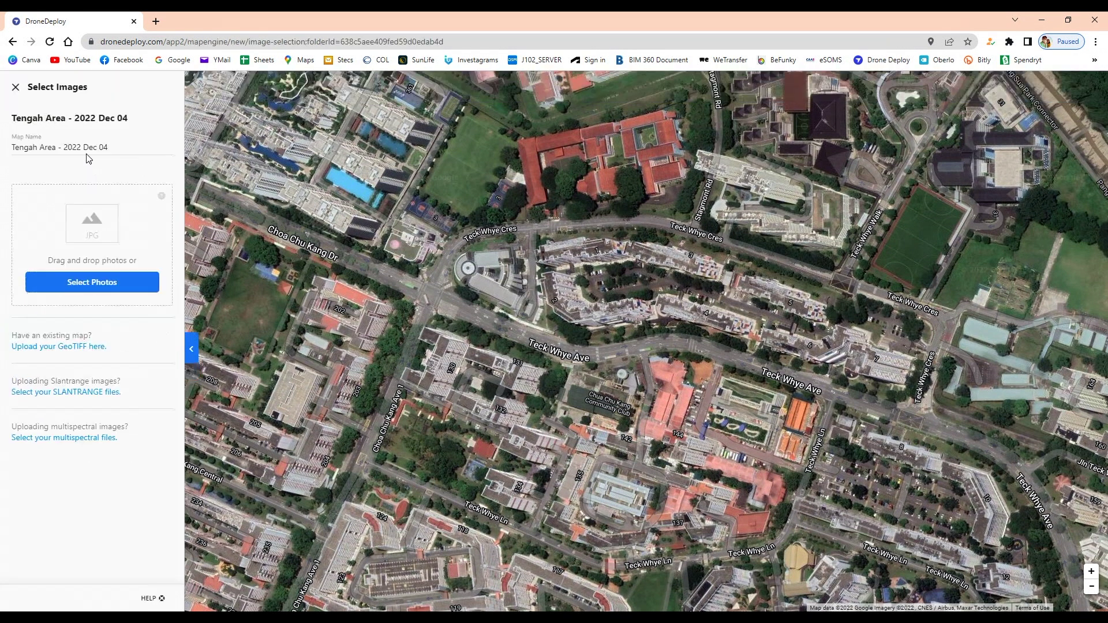
{"action": "left_click", "coordinate": [99, 283]}
Step: Select every photo in STECS > DRONE > DRONE DEPLOY > 2022 12 04 Tengah > 01. TOP VIEW
{"action": "left_click", "coordinate": [210, 278]}
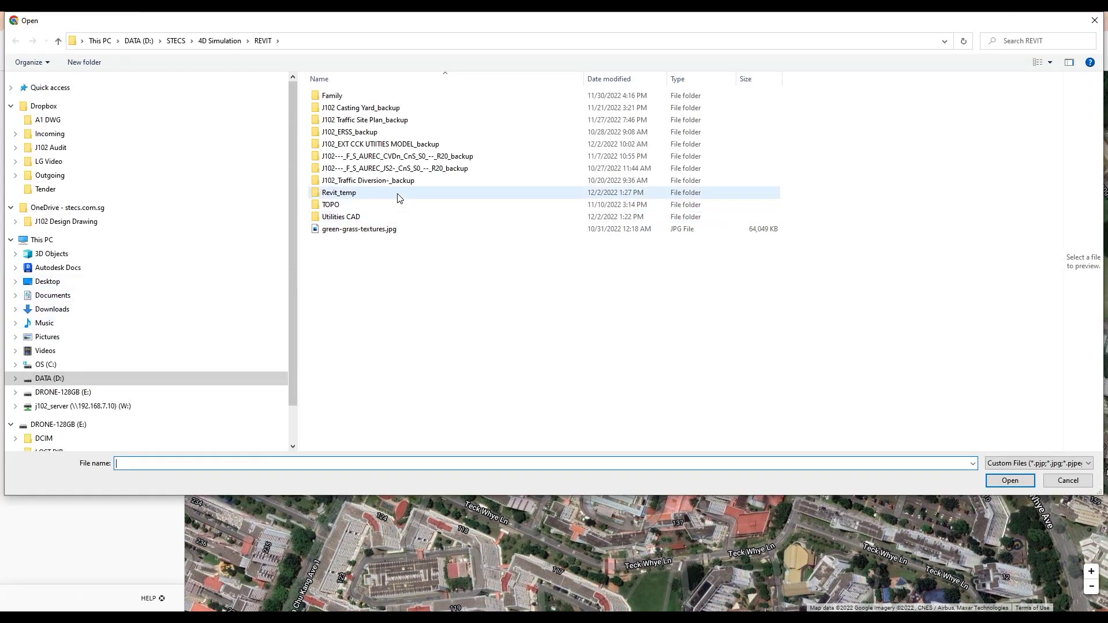
{"action": "double_click", "coordinate": [358, 132]}
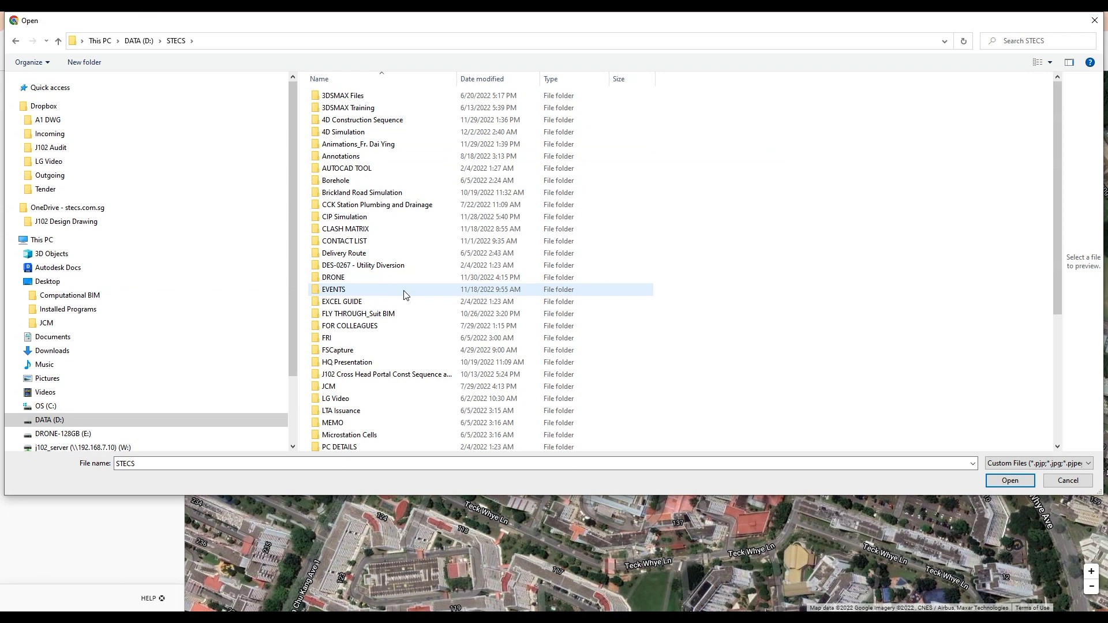
{"action": "double_click", "coordinate": [340, 277]}
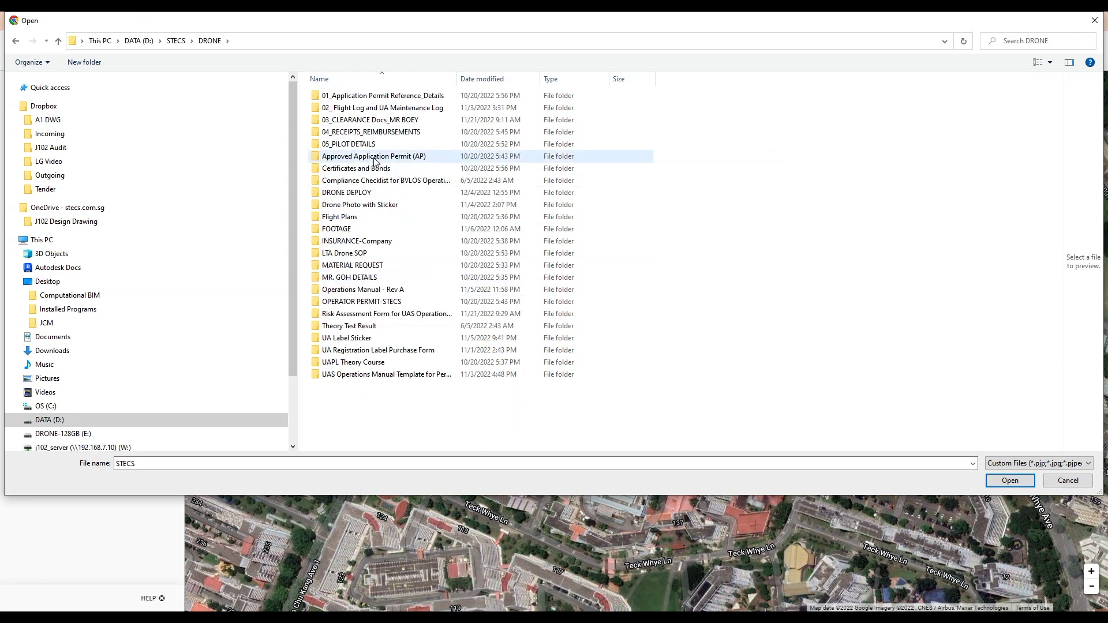
{"action": "double_click", "coordinate": [345, 193]}
{"action": "double_click", "coordinate": [398, 98]}
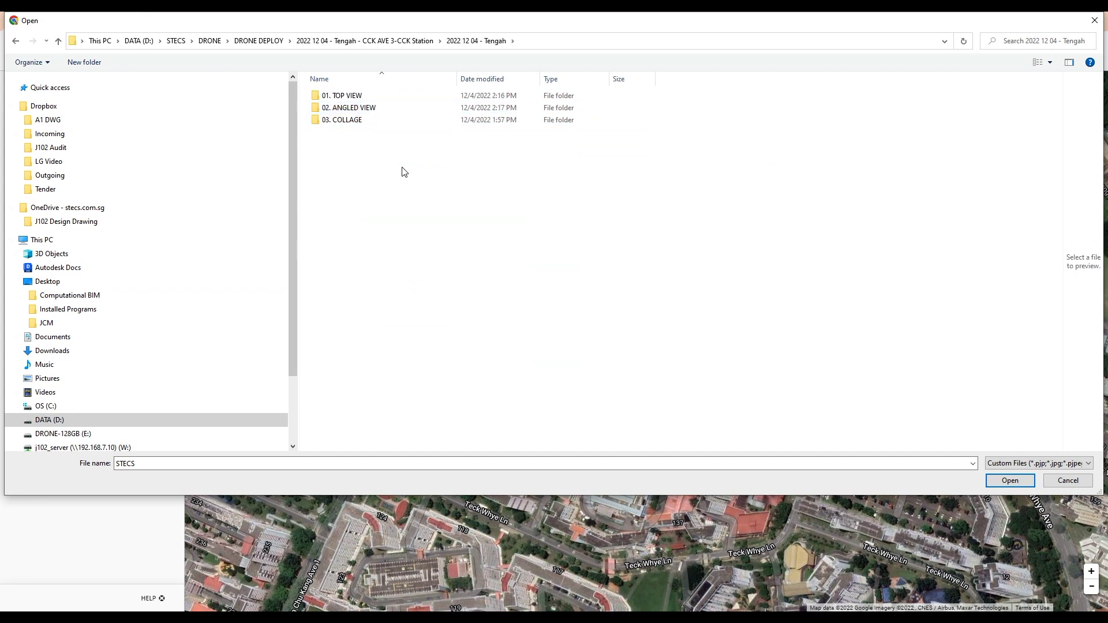
{"action": "double_click", "coordinate": [346, 96]}
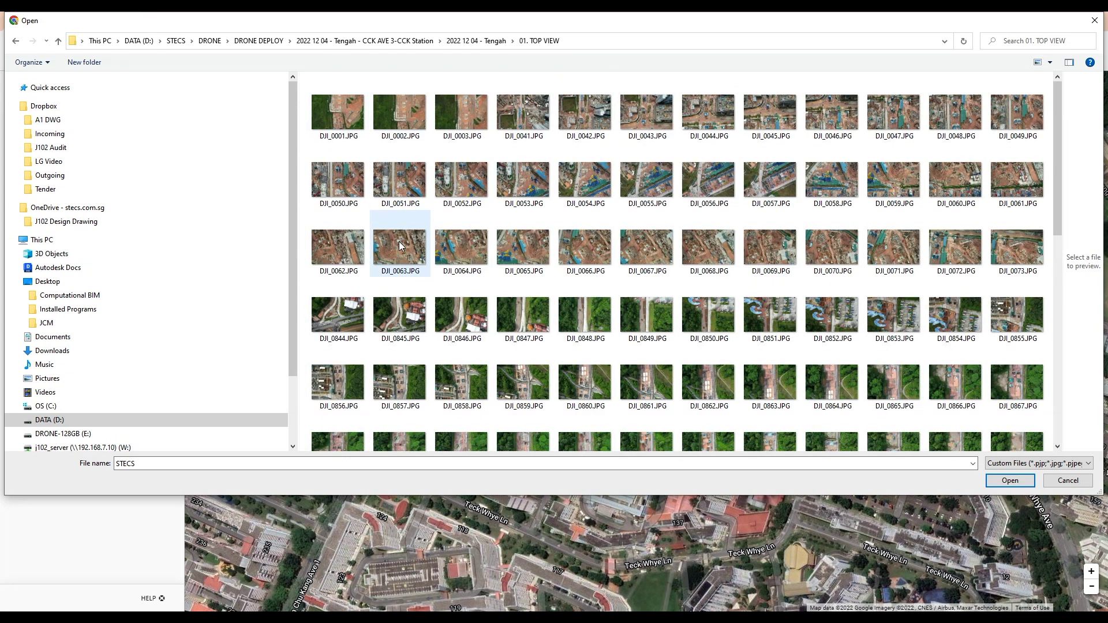
{"action": "left_click", "coordinate": [355, 113]}
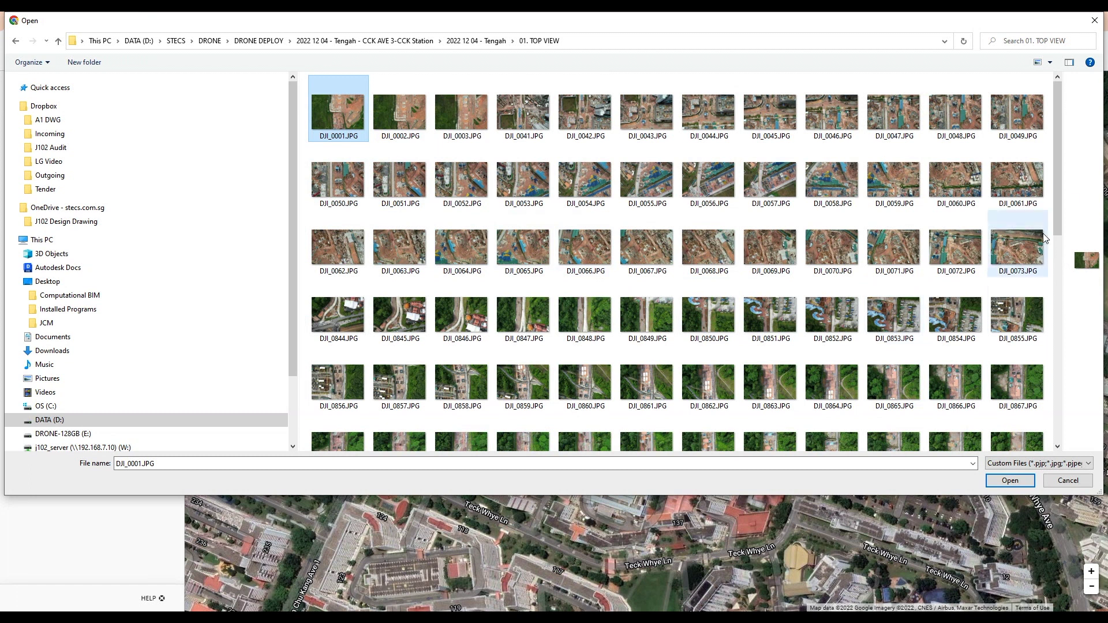
{"action": "left_click_drag", "start_coordinate": [1058, 206], "coordinate": [1049, 432]}
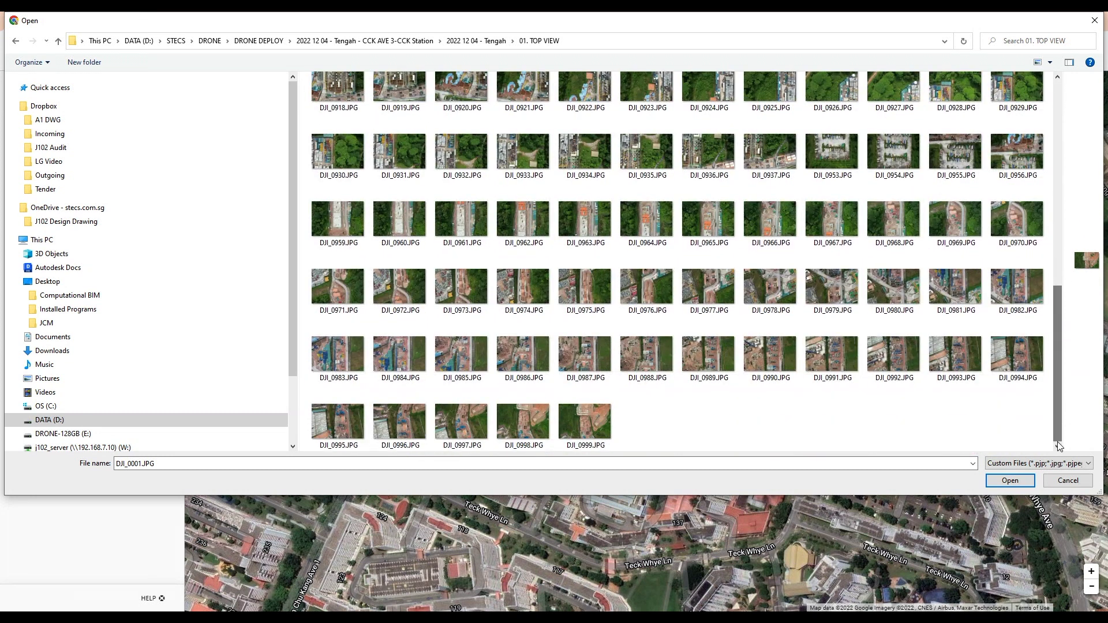
{"action": "left_click", "coordinate": [581, 432], "text": "shift"}
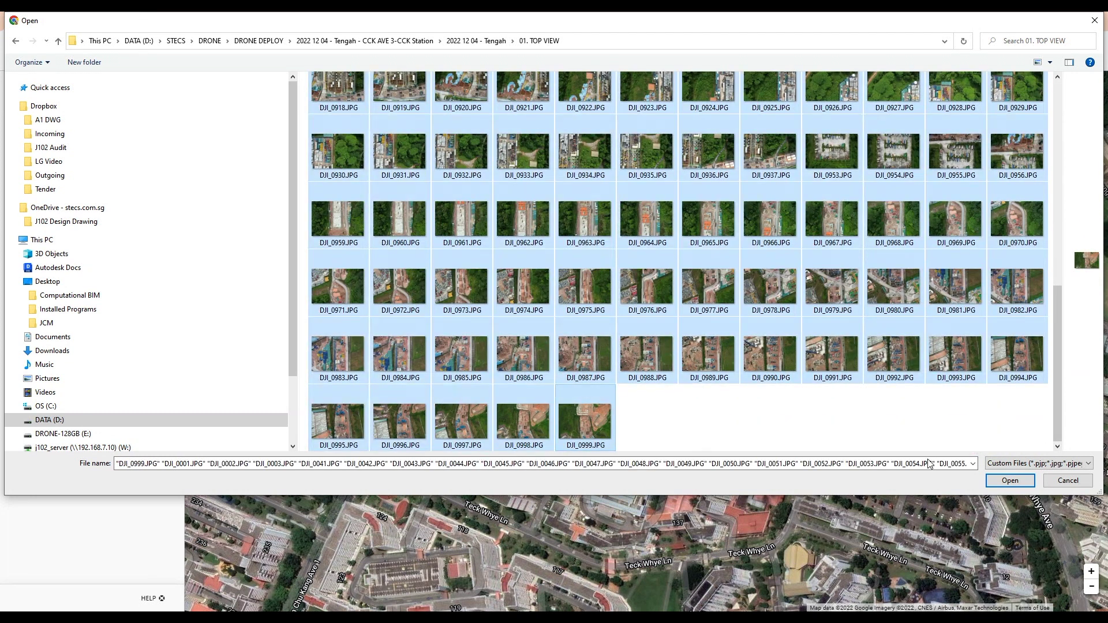
Step: Open the selected photos and start uploading all 149 Tengah images (1.4 GB)
{"action": "left_click", "coordinate": [1010, 480]}
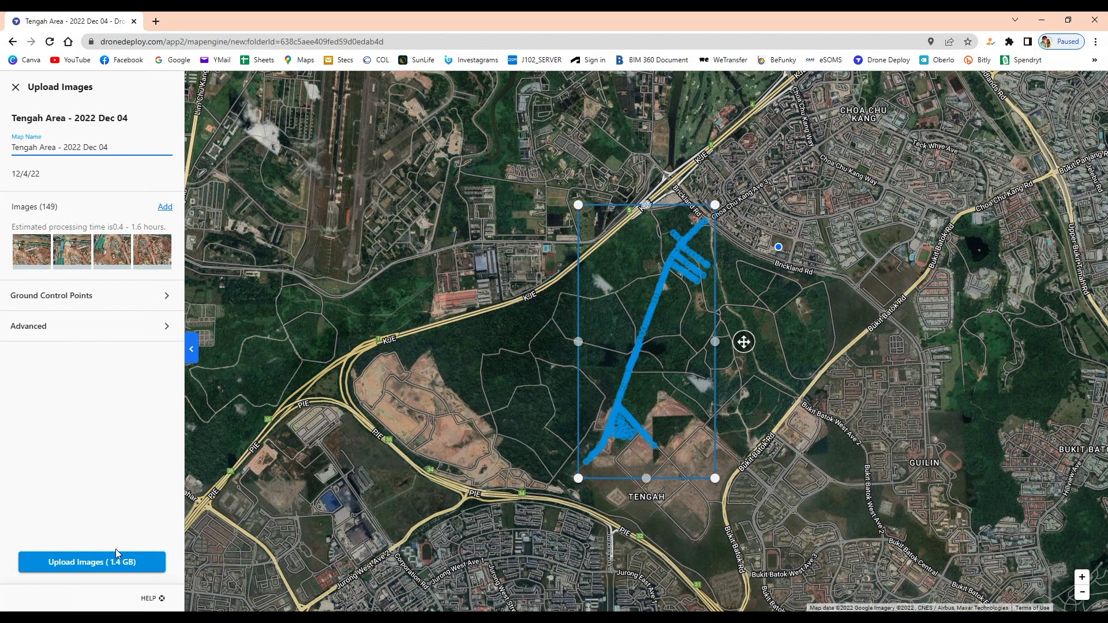
{"action": "left_click", "coordinate": [84, 563]}
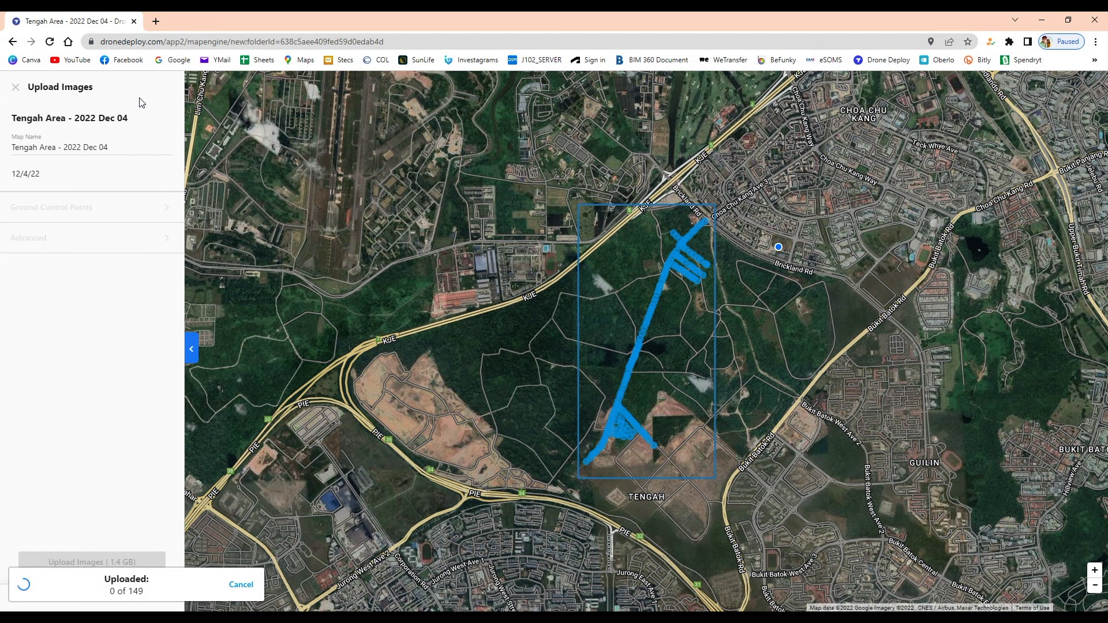
Step: In a new tab, start a project from My Dashboard named 'CCK Ave 3 - 2022 Dec 04'
{"action": "left_click", "coordinate": [156, 21]}
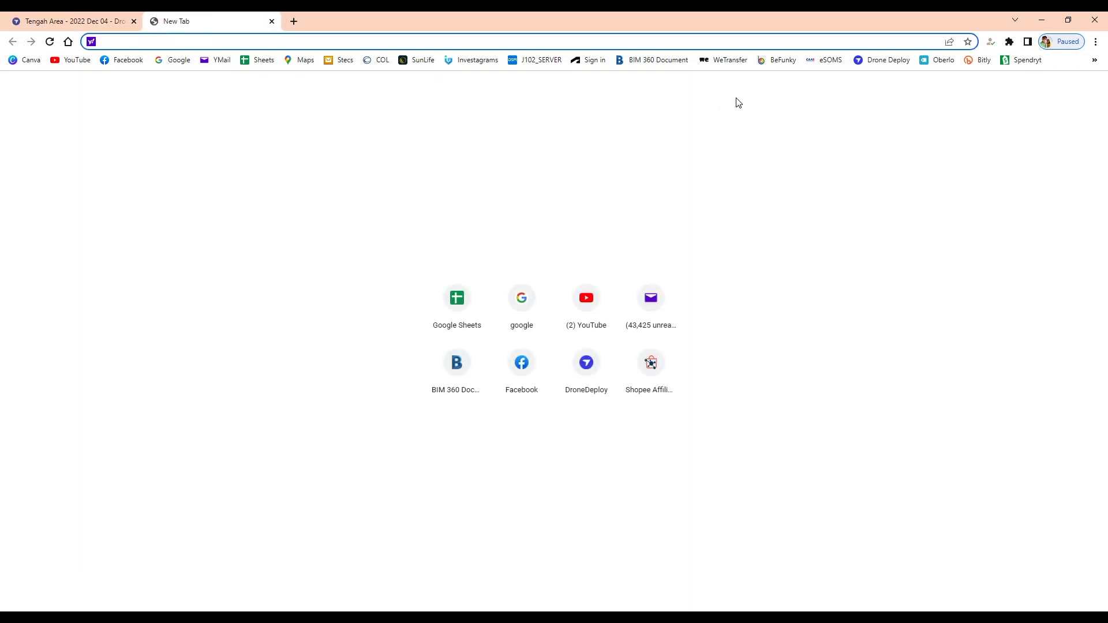
{"action": "left_click", "coordinate": [892, 61]}
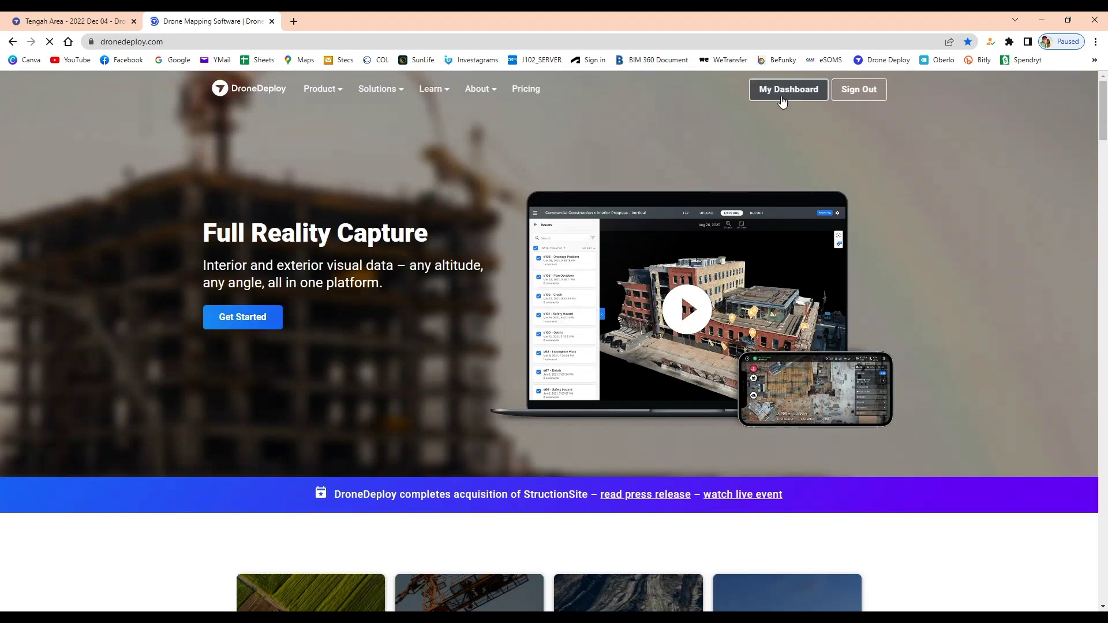
{"action": "left_click", "coordinate": [785, 98]}
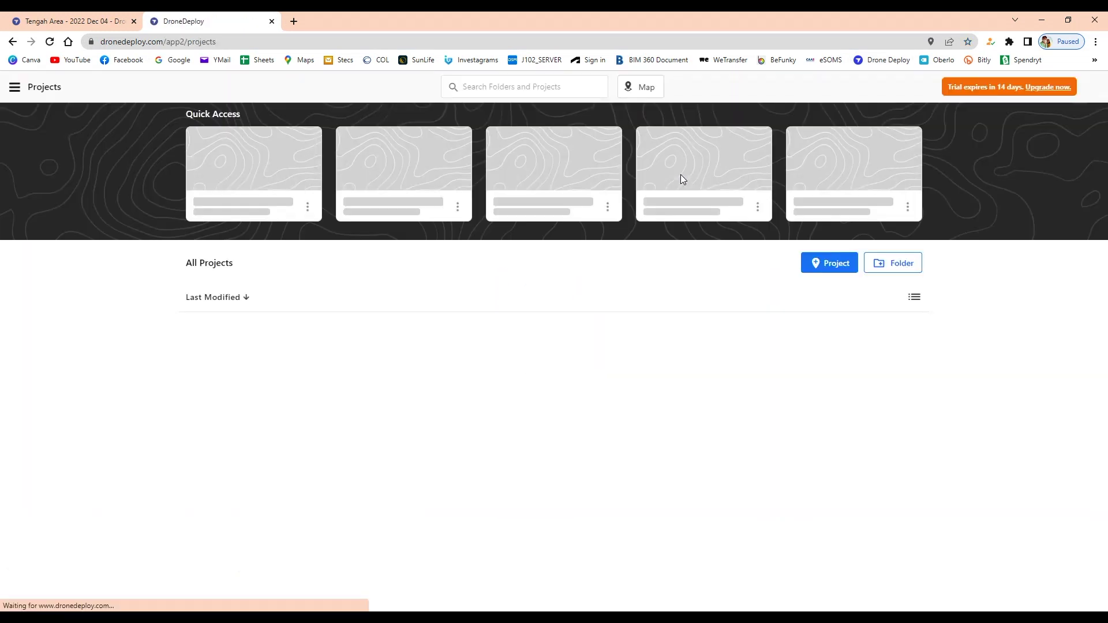
{"action": "left_click", "coordinate": [837, 263]}
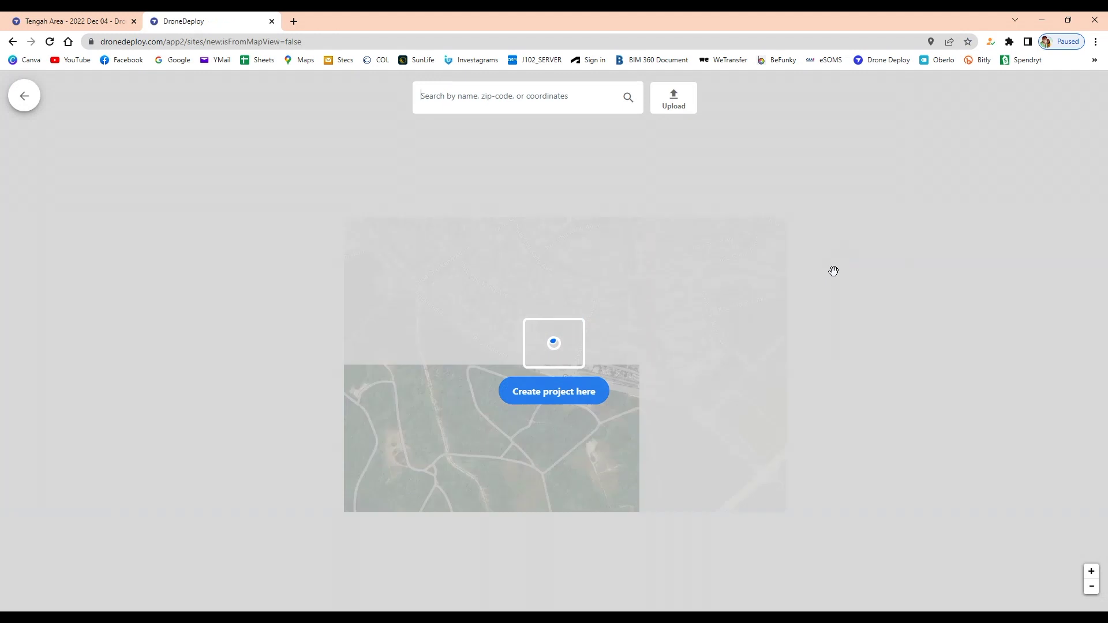
{"action": "left_click", "coordinate": [554, 396]}
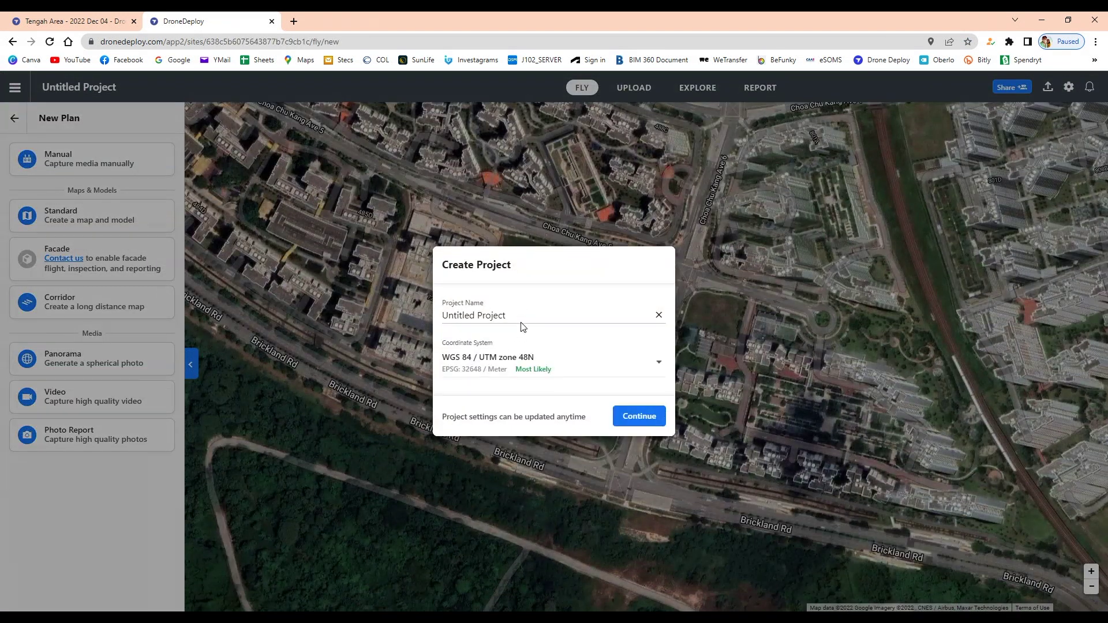
{"action": "left_click_drag", "start_coordinate": [531, 317], "coordinate": [368, 315]}
{"action": "type", "text": "CCK Ave 3 - 2022 Dec 04"}
Step: Choose SVY21 / Singapore TM as the project's coordinate system
{"action": "left_click", "coordinate": [612, 373]}
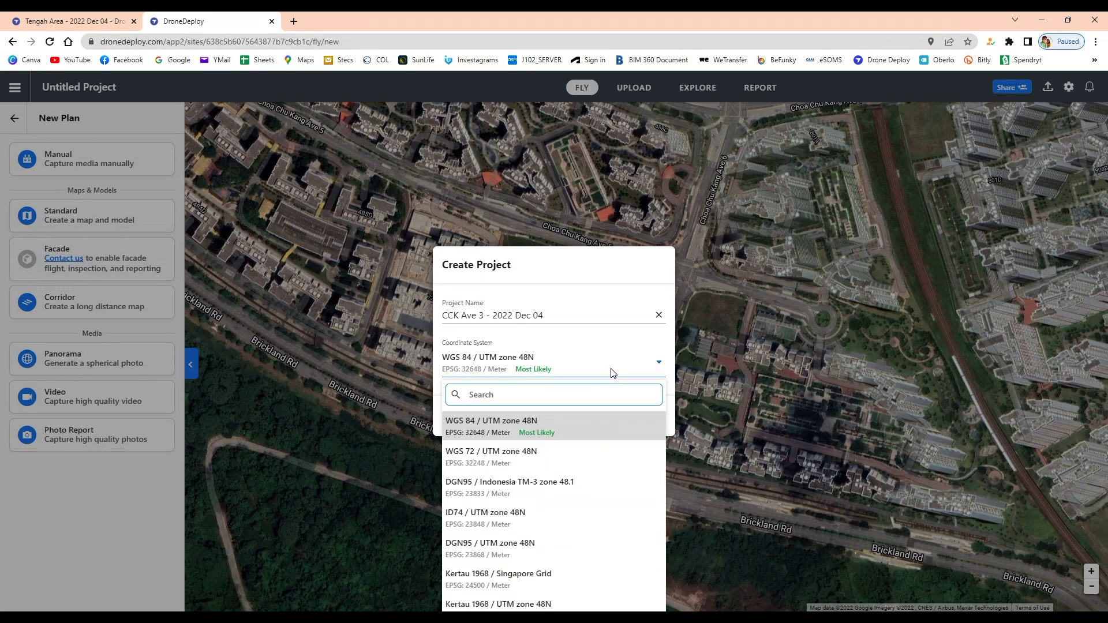
{"action": "type", "text": "svy"}
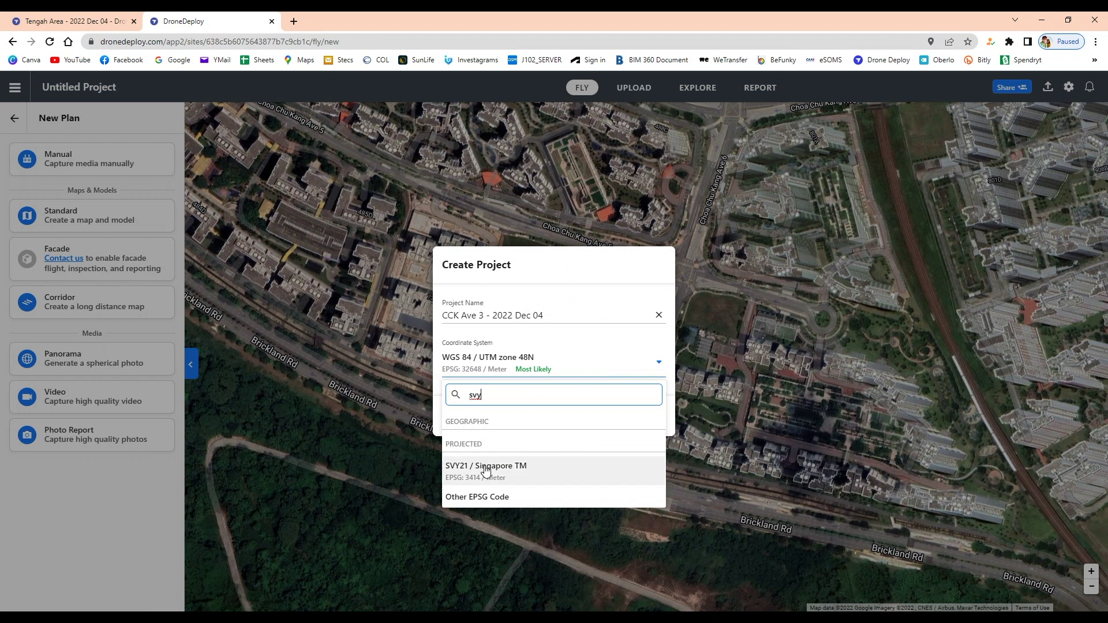
{"action": "left_click", "coordinate": [491, 465]}
Step: Confirm the new project settings and begin a new Map or Model upload
{"action": "left_click", "coordinate": [639, 415]}
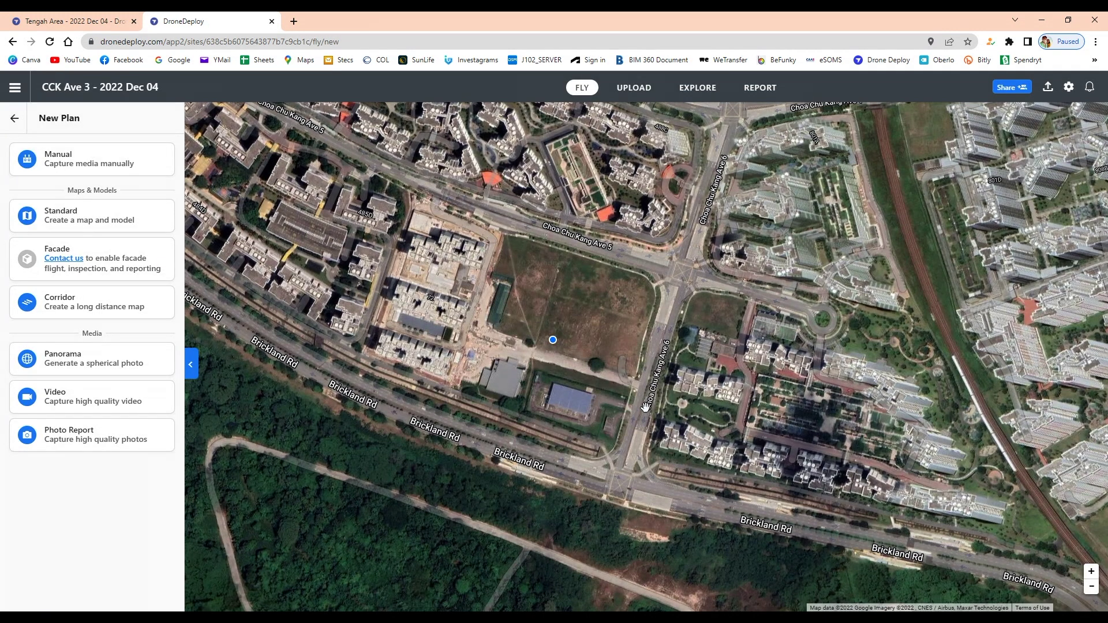
{"action": "left_click", "coordinate": [635, 90]}
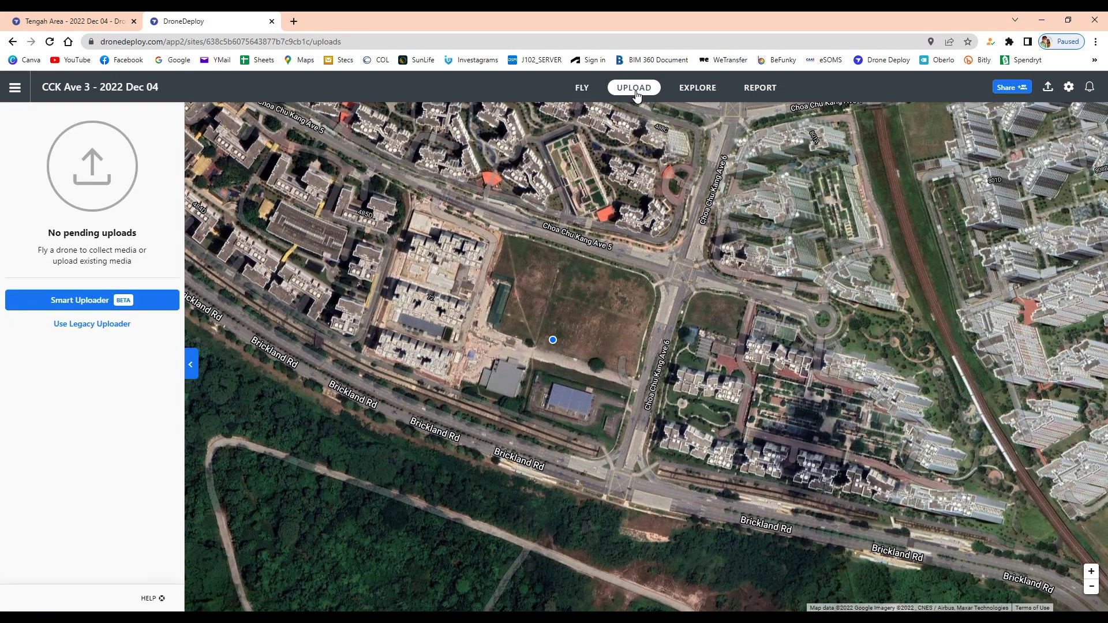
{"action": "left_click", "coordinate": [74, 326]}
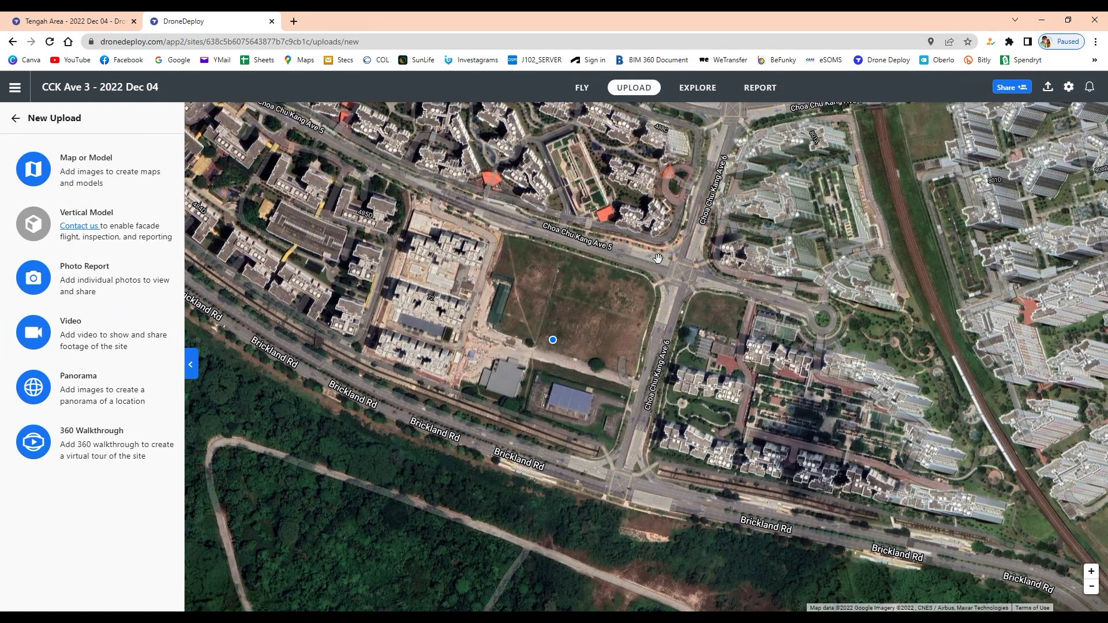
{"action": "left_click", "coordinate": [73, 158]}
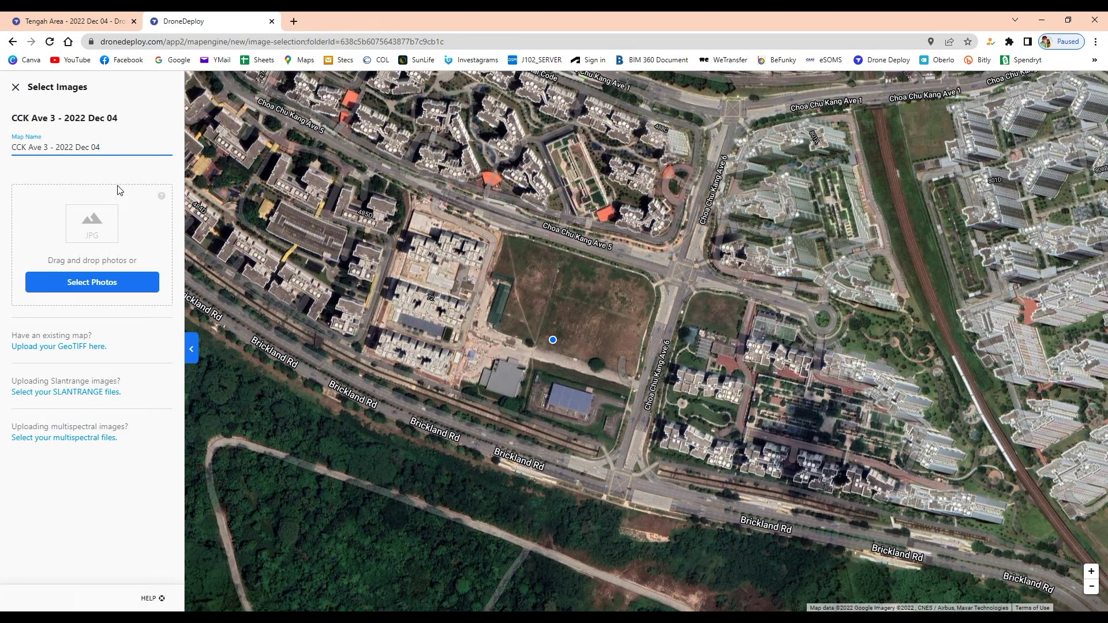
Step: Select photos DJI_0142 through DJI_0275 from the CCK Ave 3 TOP VIEW folder for the map
{"action": "left_click", "coordinate": [95, 286]}
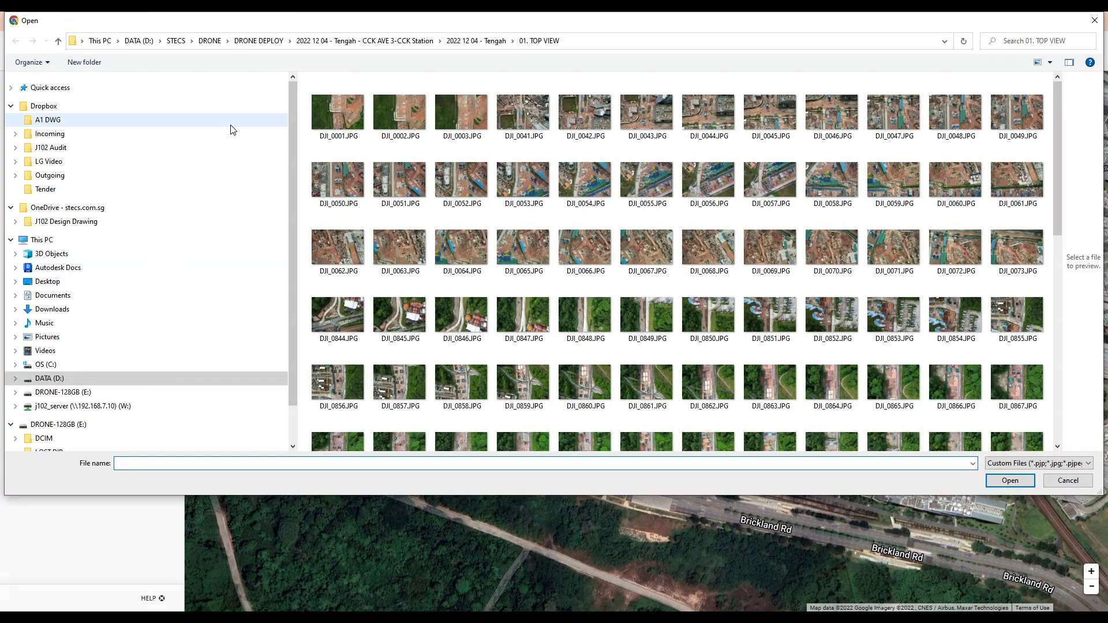
{"action": "left_click", "coordinate": [490, 46]}
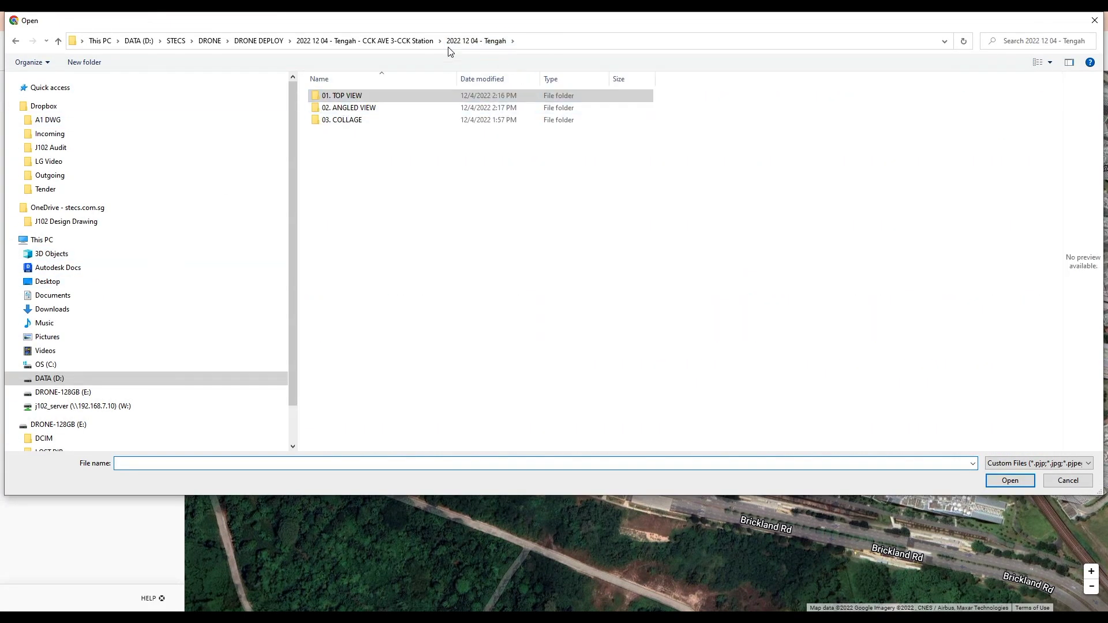
{"action": "left_click", "coordinate": [424, 42]}
{"action": "double_click", "coordinate": [396, 97]}
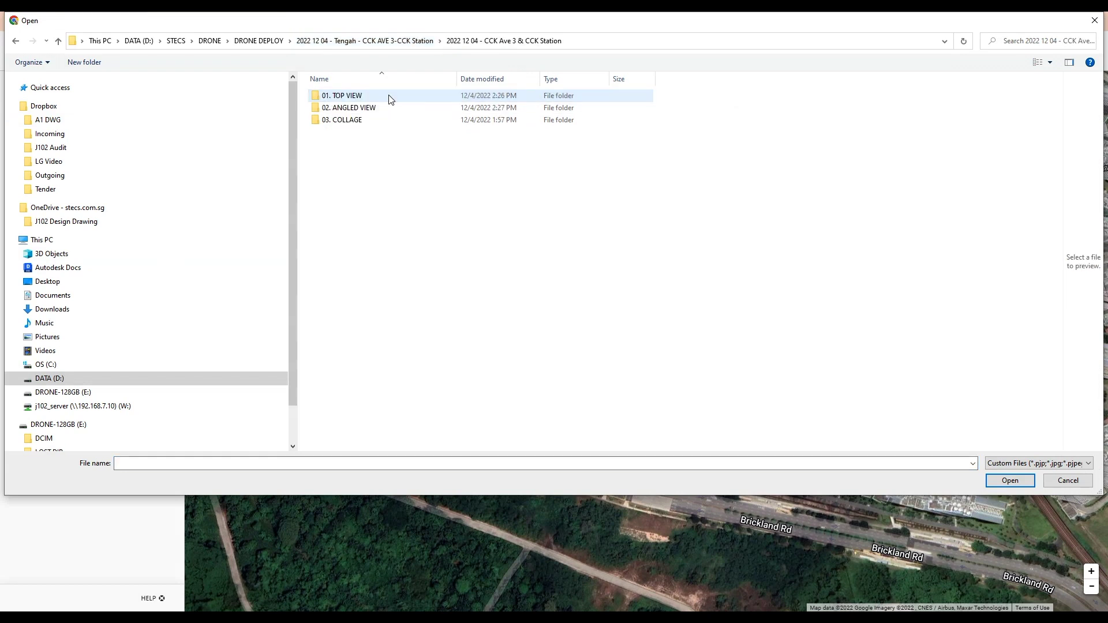
{"action": "double_click", "coordinate": [350, 101]}
{"action": "left_click", "coordinate": [340, 102]}
{"action": "scroll", "coordinate": [518, 265], "scroll_direction": "down", "scroll_amount": 5}
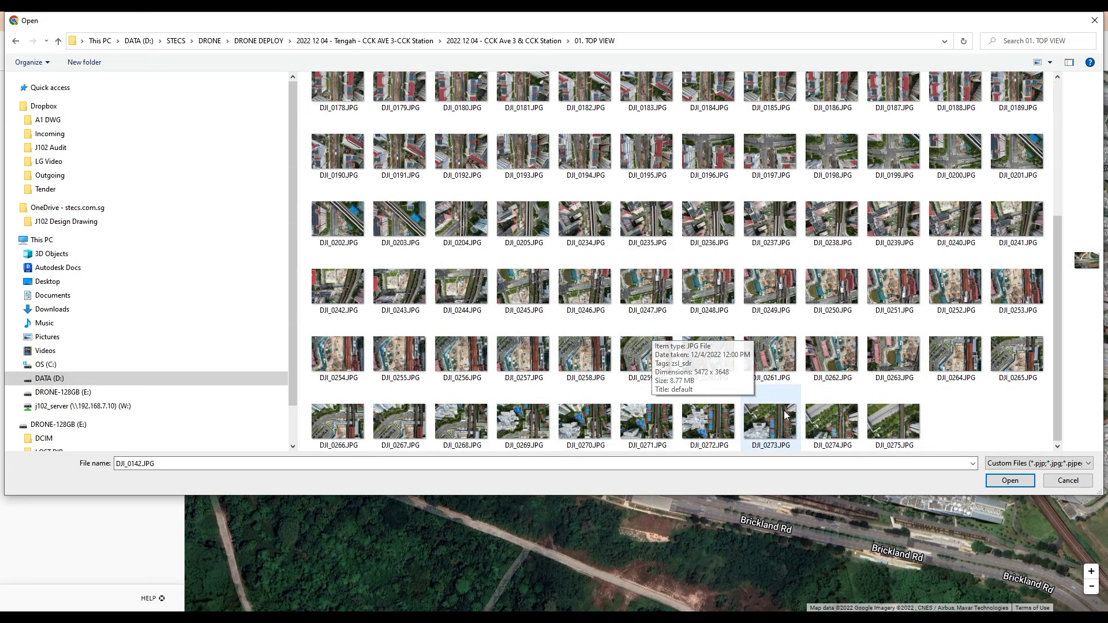
{"action": "left_click", "coordinate": [885, 421], "text": "shift"}
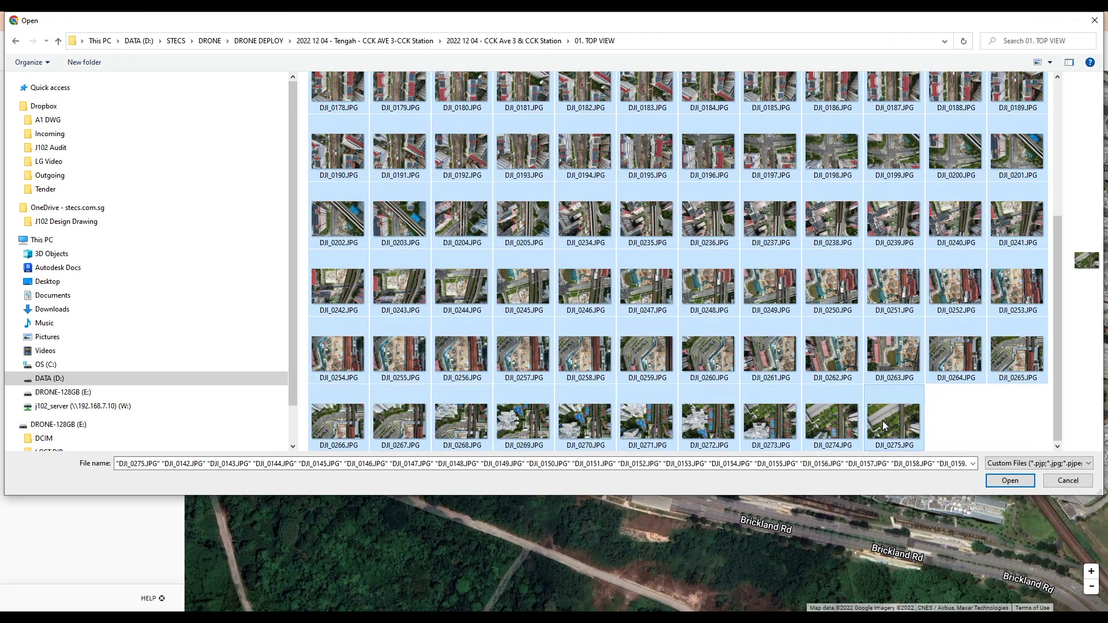
{"action": "left_click", "coordinate": [1009, 480]}
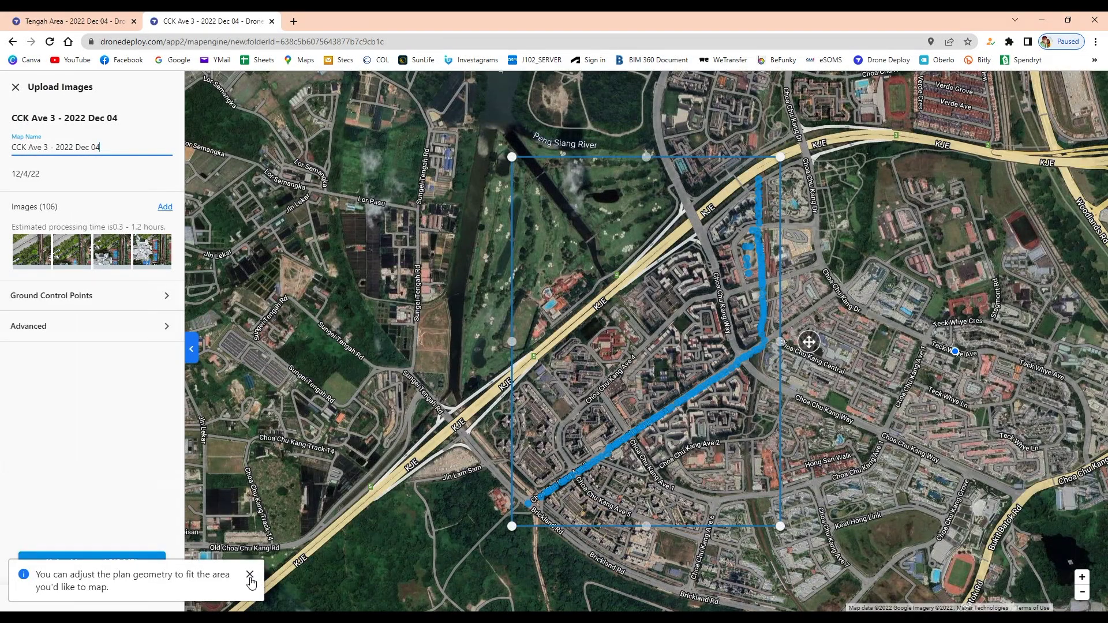
Step: Start uploading the 106 CCK Ave 3 images and return to the Tengah Area upload
{"action": "left_click", "coordinate": [250, 575]}
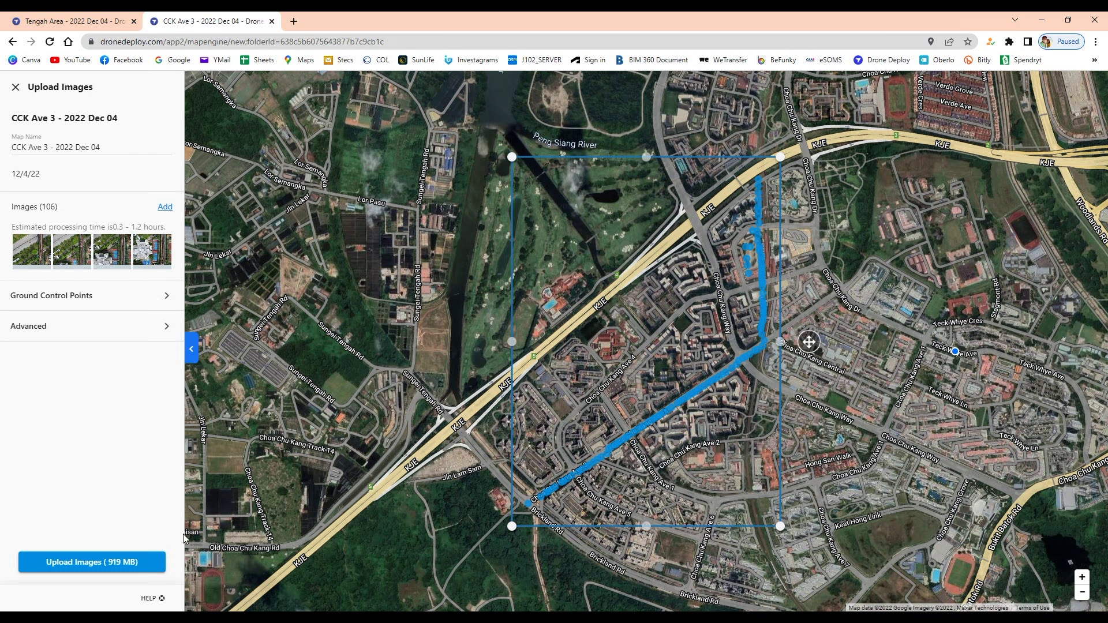
{"action": "left_click", "coordinate": [71, 568]}
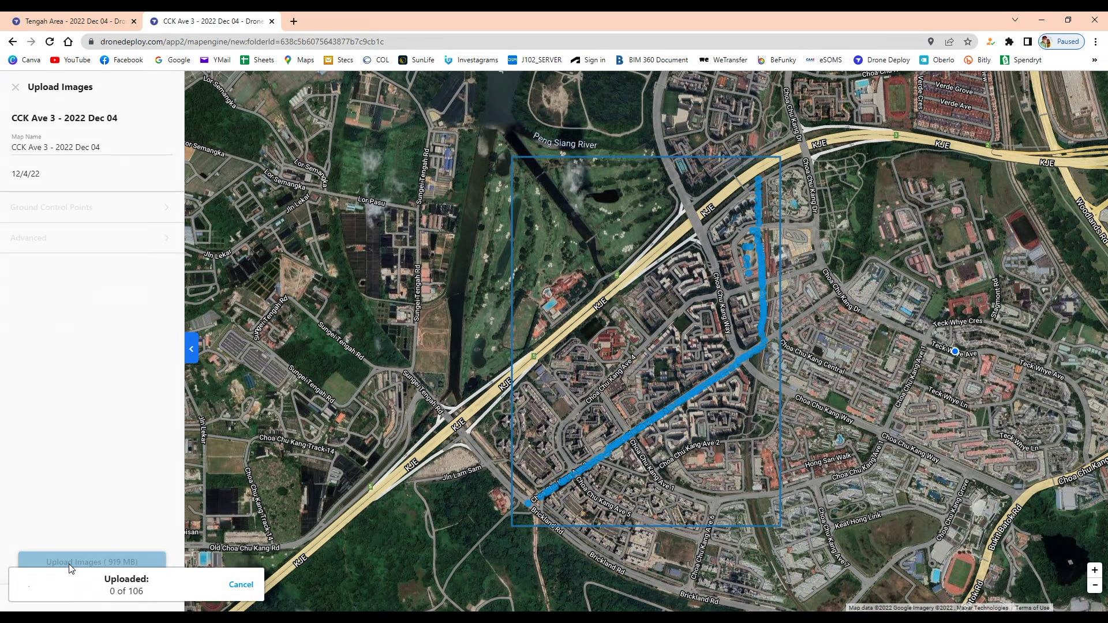
{"action": "left_click", "coordinate": [87, 22]}
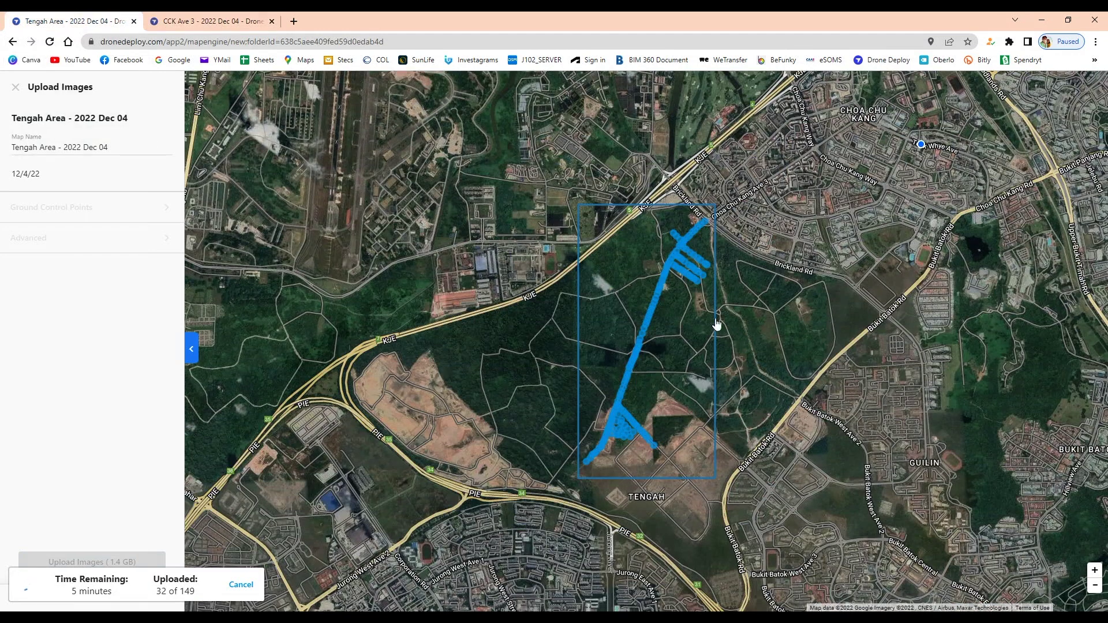
{"action": "scroll", "coordinate": [649, 348], "scroll_direction": "up", "scroll_amount": 4}
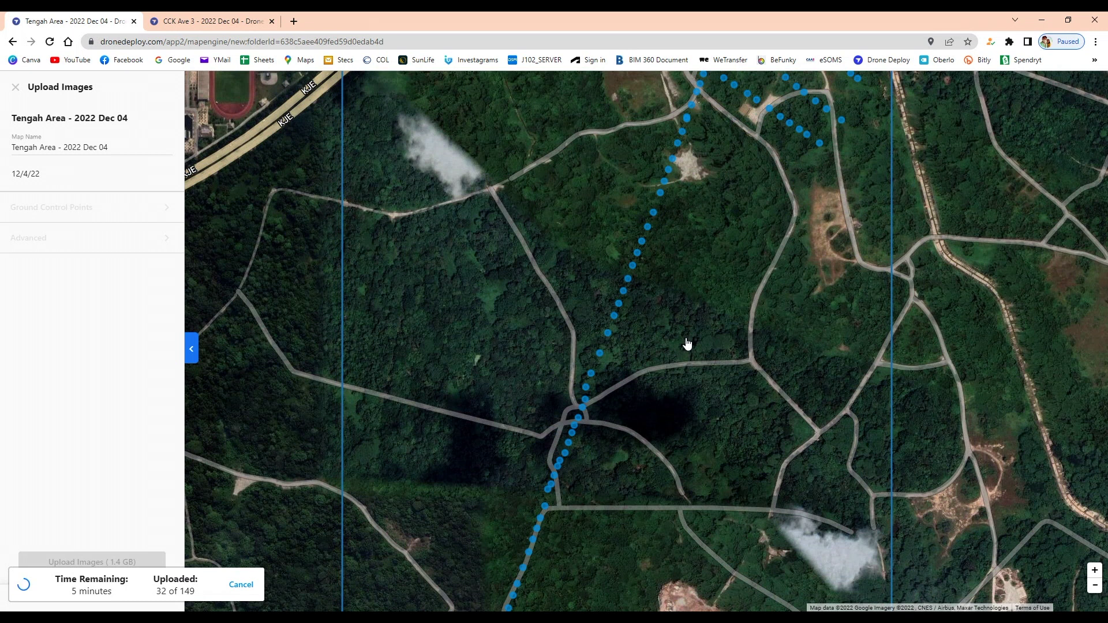
{"action": "left_click_drag", "start_coordinate": [947, 237], "coordinate": [916, 457]}
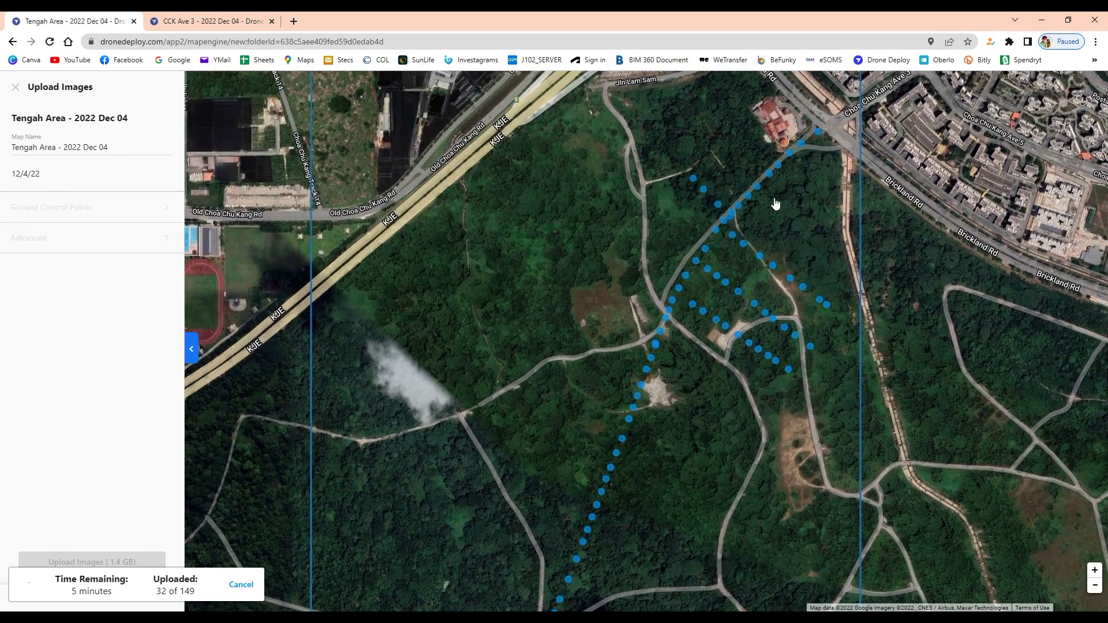
{"action": "scroll", "coordinate": [775, 151], "scroll_direction": "down", "scroll_amount": 3}
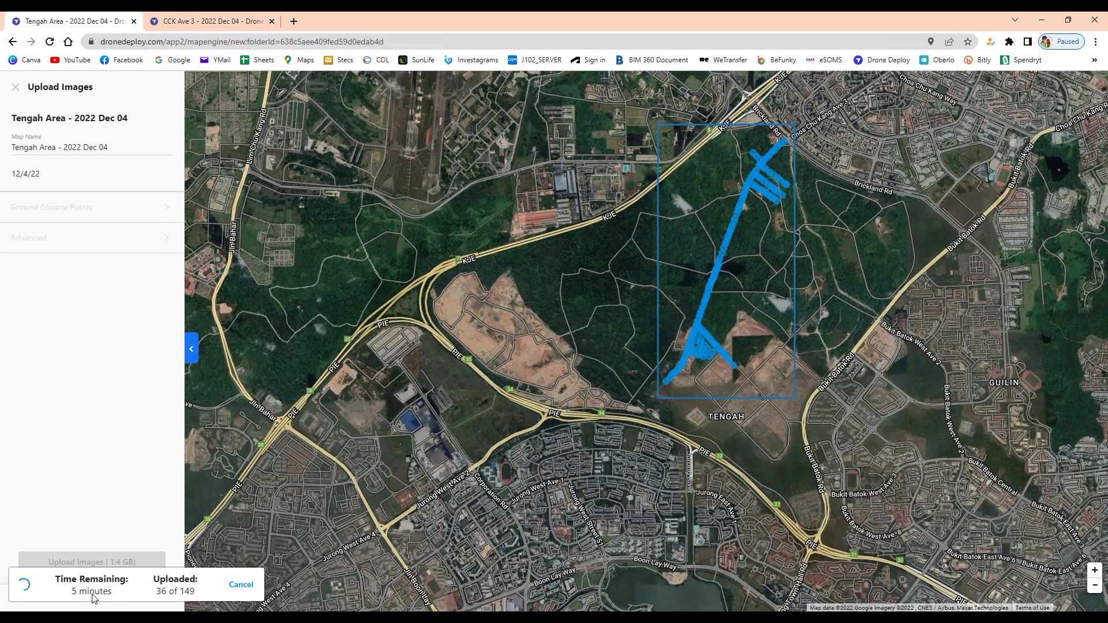
{"action": "scroll", "coordinate": [756, 164], "scroll_direction": "up", "scroll_amount": 3}
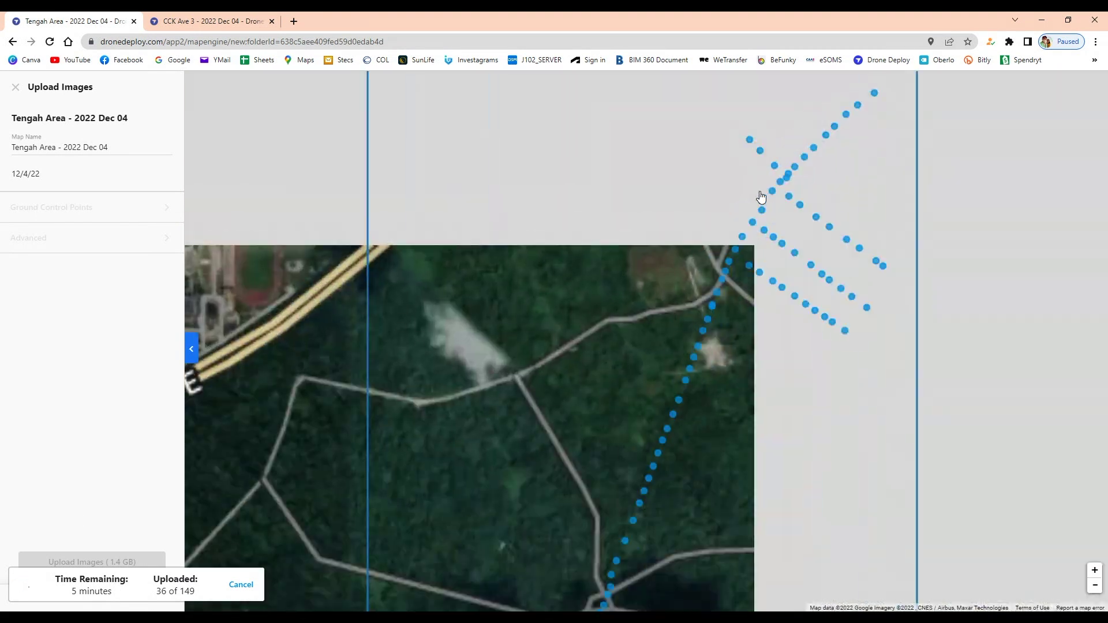
{"action": "scroll", "coordinate": [759, 202], "scroll_direction": "down", "scroll_amount": 3}
{"action": "scroll", "coordinate": [757, 213], "scroll_direction": "up", "scroll_amount": 3}
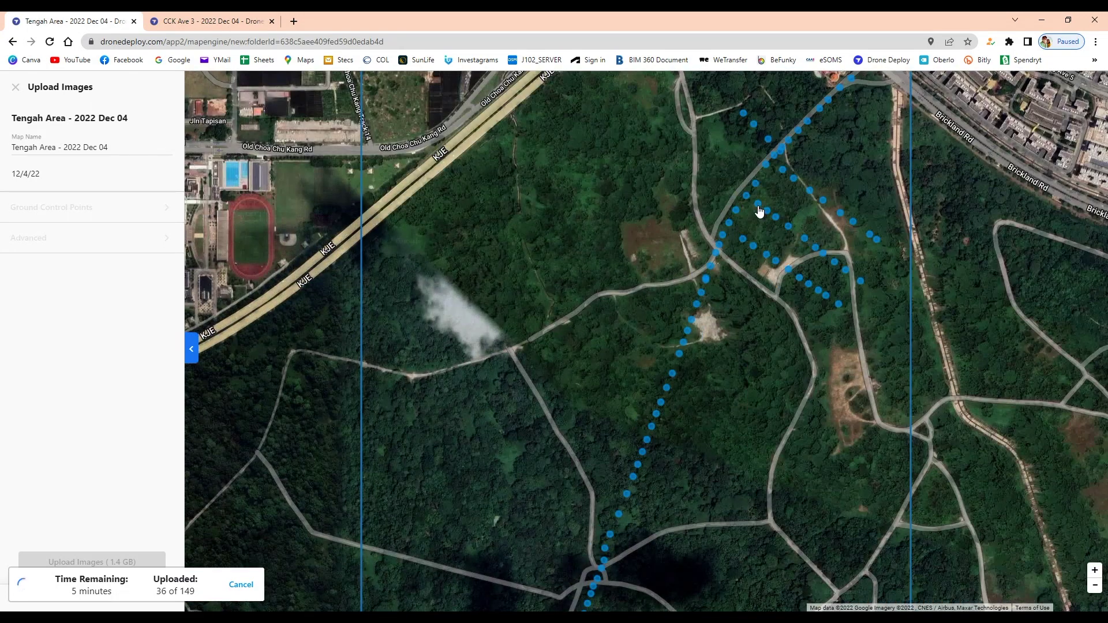
{"action": "scroll", "coordinate": [930, 275], "scroll_direction": "down", "scroll_amount": 3}
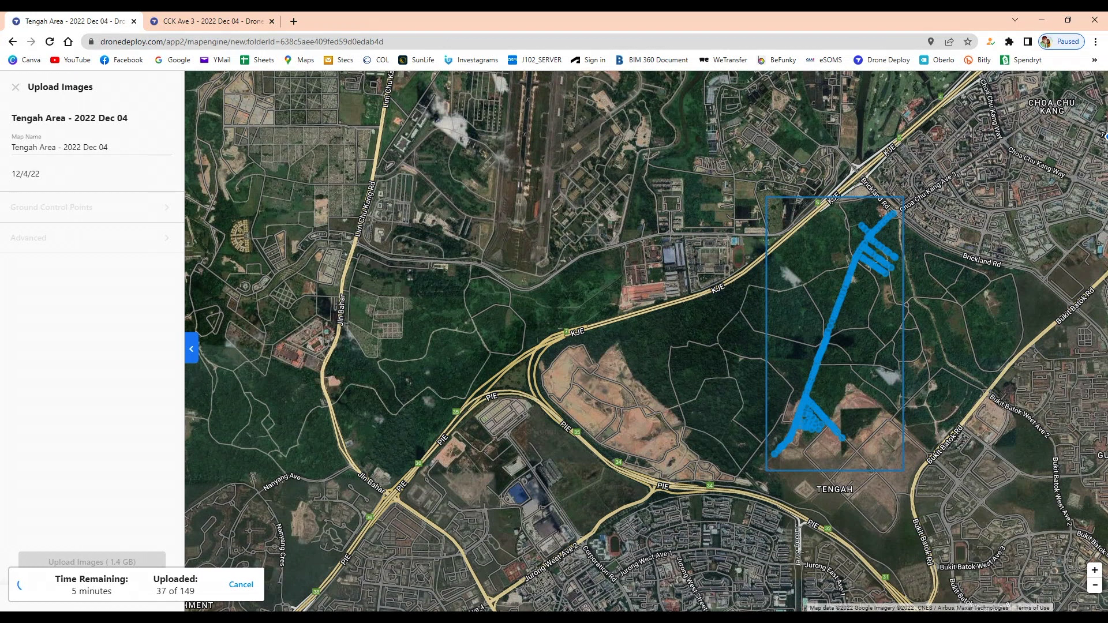
Step: Read the Tengah Area map-ready email's processing report in Gmail and follow its View Map link
{"action": "key", "text": "ctrl+Tab"}
{"action": "left_click", "coordinate": [831, 583]}
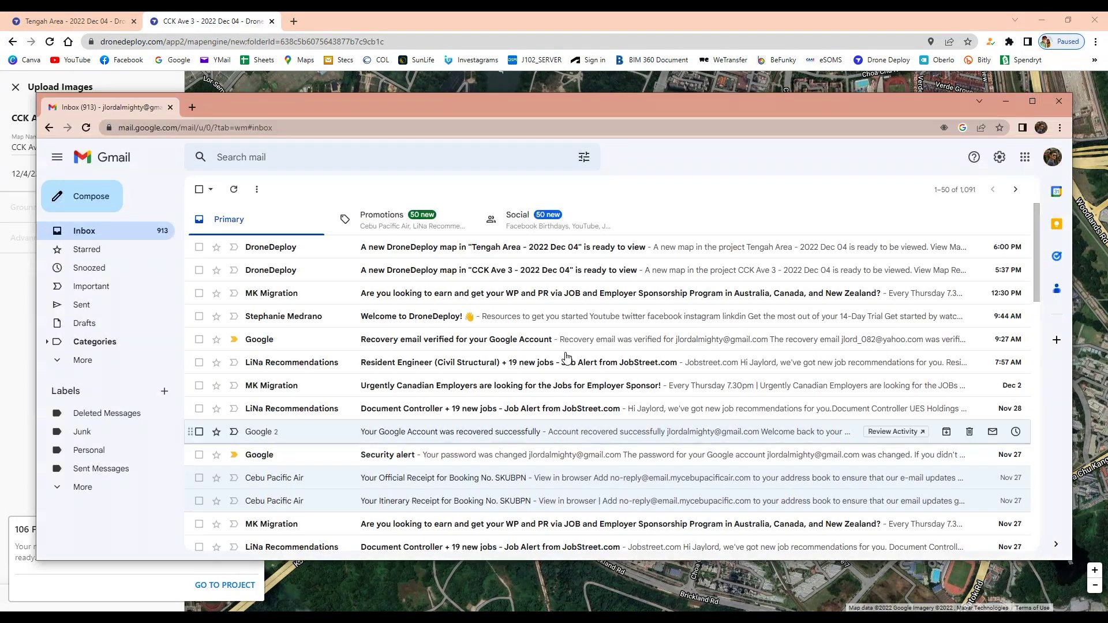
{"action": "left_click", "coordinate": [501, 250]}
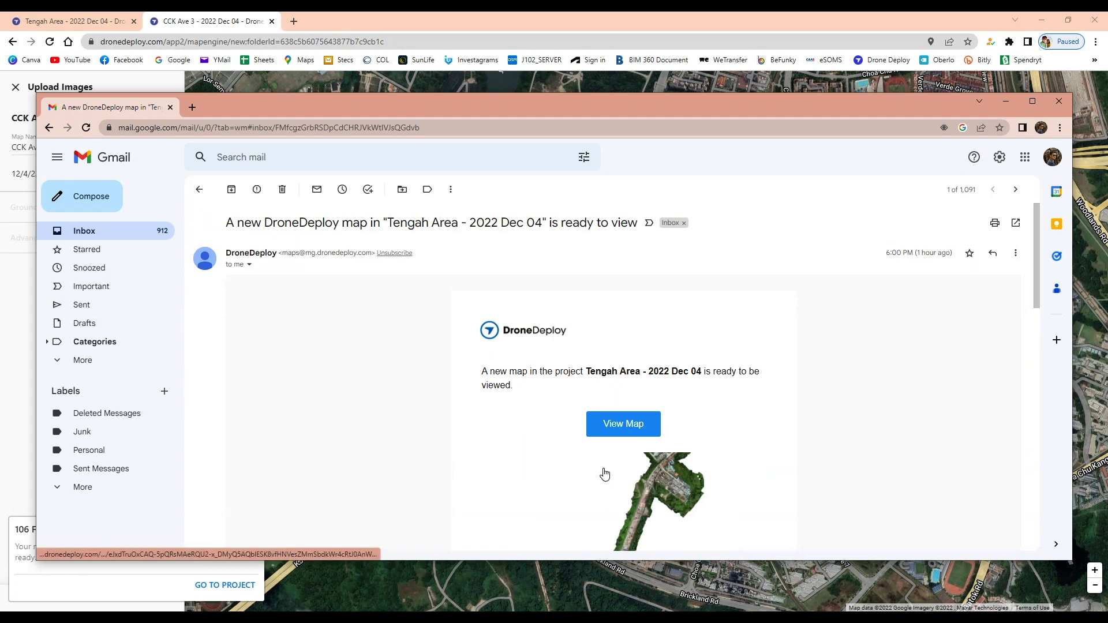
{"action": "left_click_drag", "start_coordinate": [569, 562], "coordinate": [569, 595]}
{"action": "scroll", "coordinate": [708, 475], "scroll_direction": "down", "scroll_amount": 5}
{"action": "scroll", "coordinate": [708, 475], "scroll_direction": "down", "scroll_amount": 3}
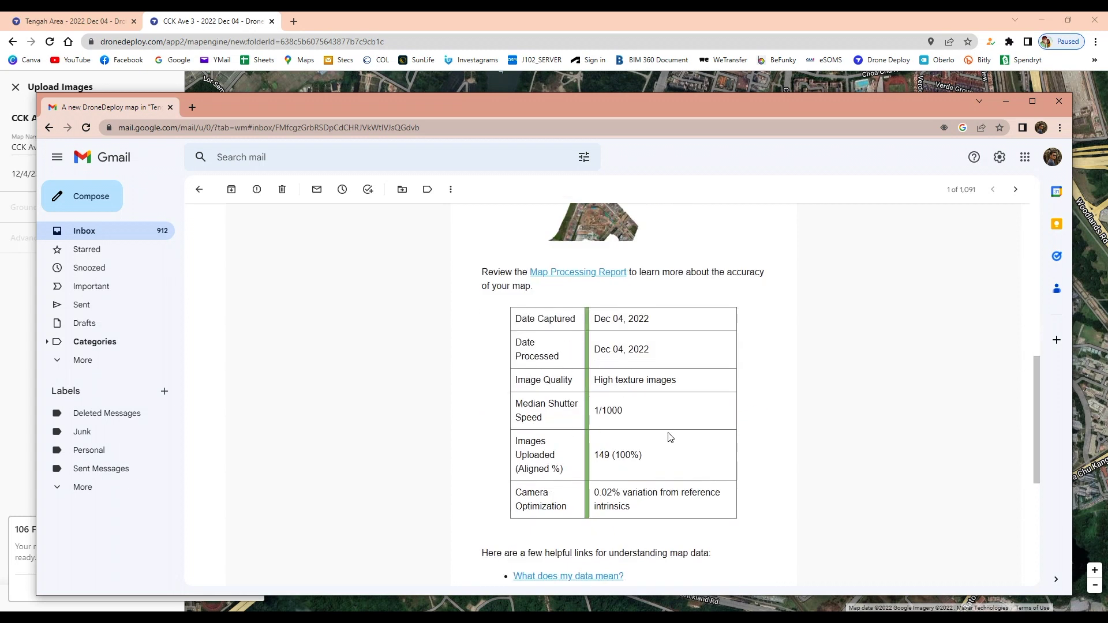
{"action": "scroll", "coordinate": [669, 438], "scroll_direction": "up", "scroll_amount": 3}
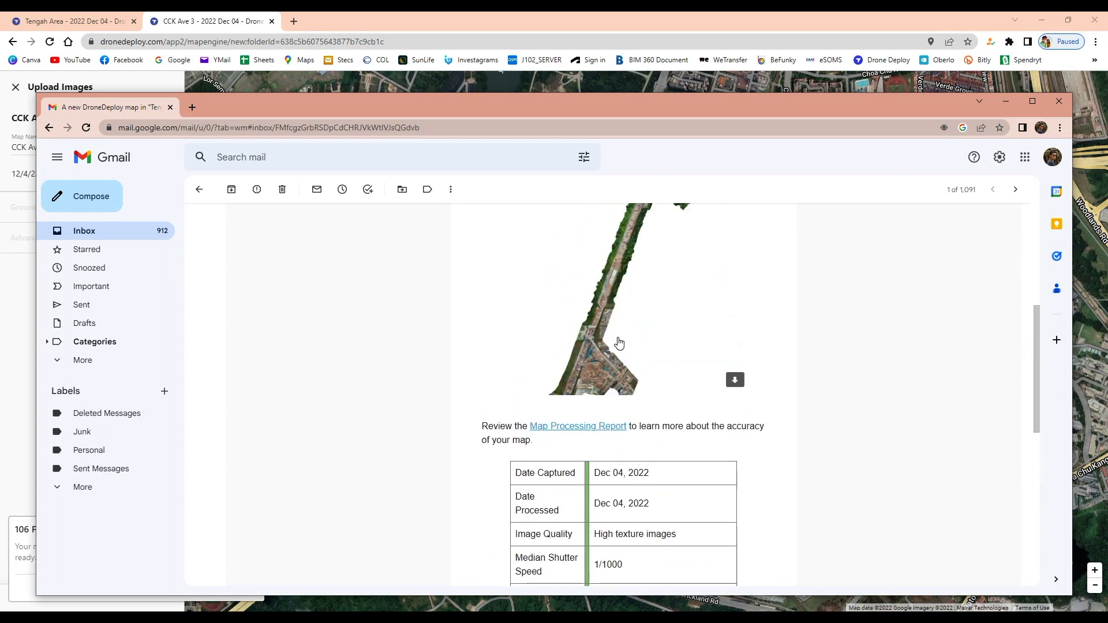
{"action": "scroll", "coordinate": [621, 342], "scroll_direction": "up", "scroll_amount": 6}
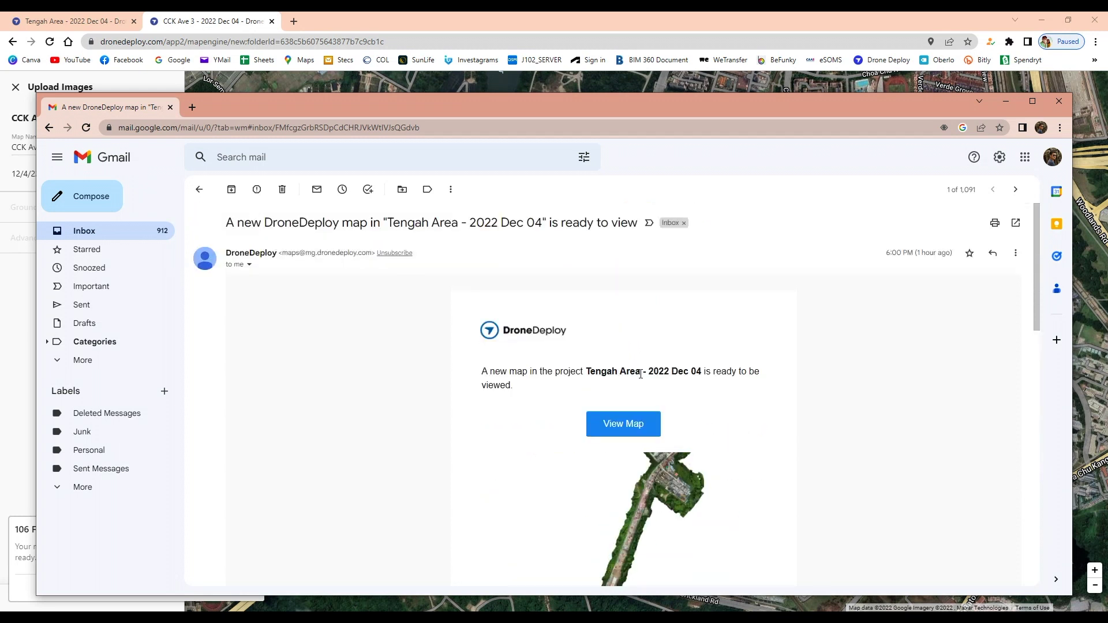
{"action": "left_click", "coordinate": [625, 426]}
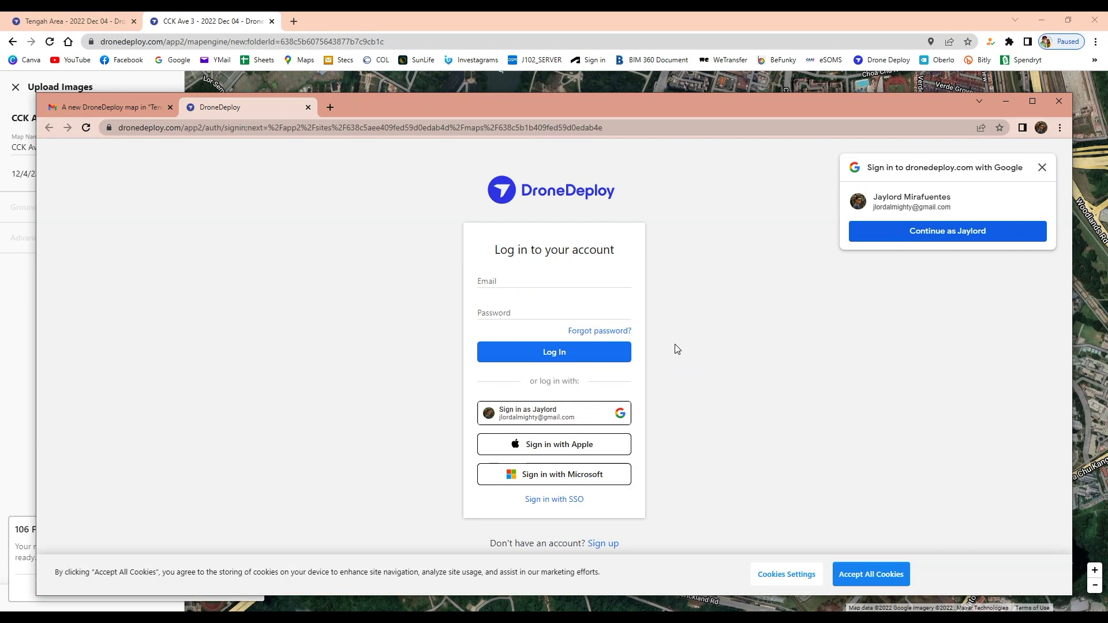
Step: Sign in to DroneDeploy with Google, dismiss the views tip, and maximize the map window
{"action": "left_click", "coordinate": [539, 419]}
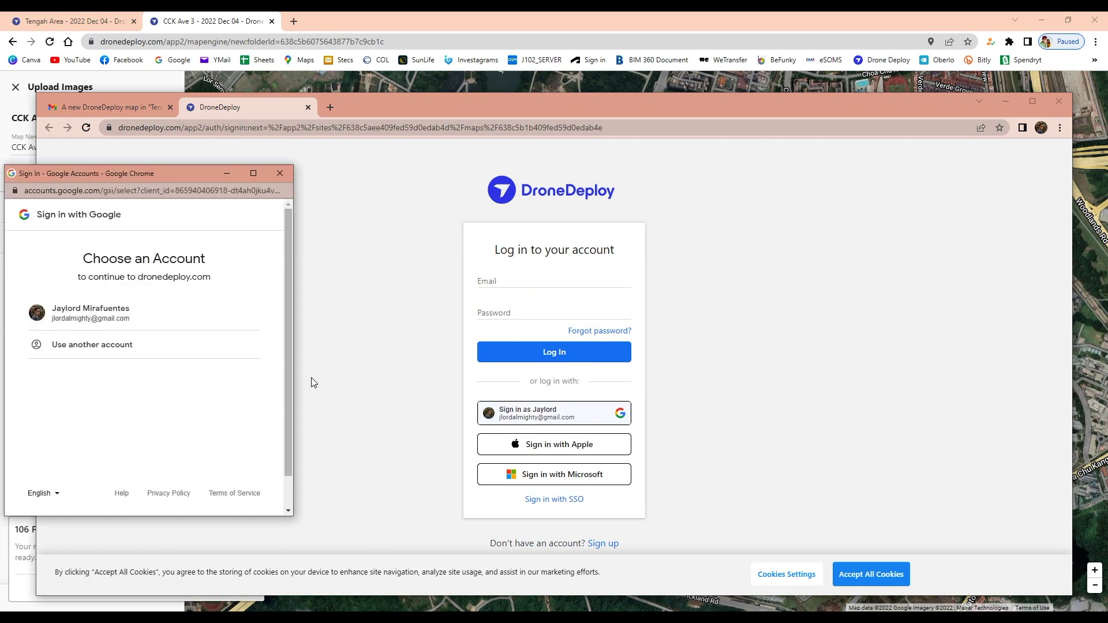
{"action": "left_click", "coordinate": [92, 317]}
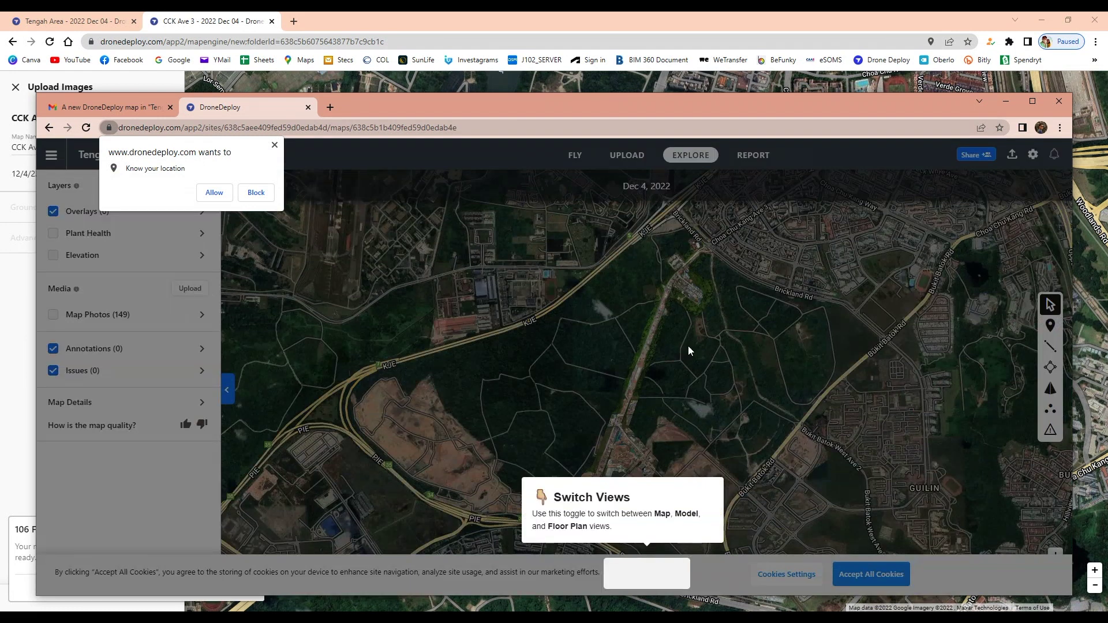
{"action": "left_click", "coordinate": [654, 399]}
{"action": "left_click", "coordinate": [1032, 101]}
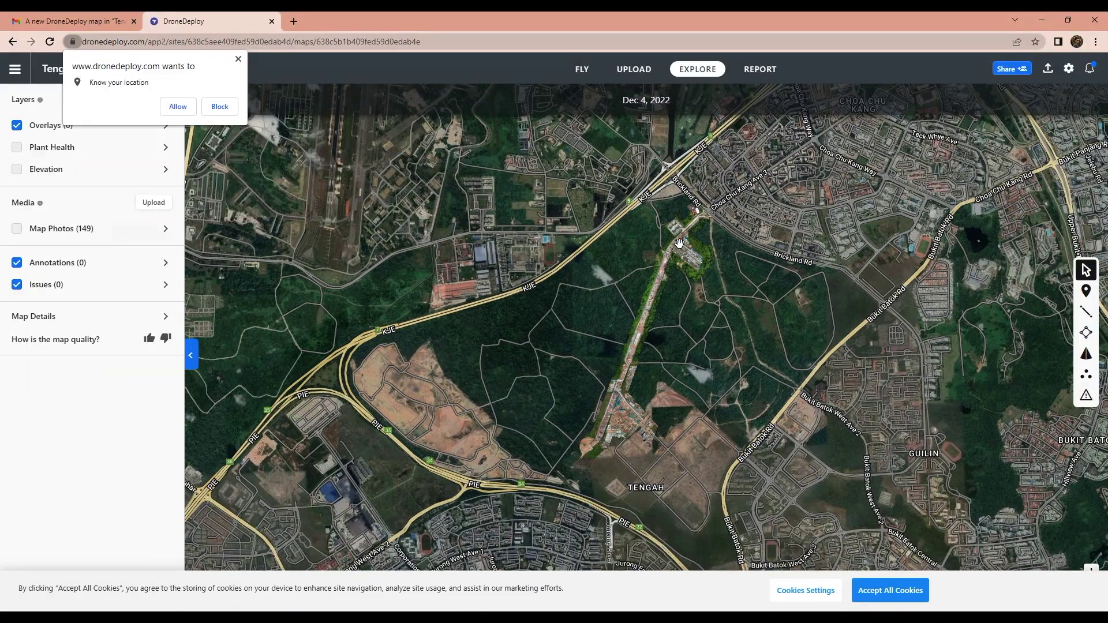
Step: Zoom and pan the Tengah Area map over the parking lot, yard and forest, allowing location access
{"action": "scroll", "coordinate": [679, 243], "scroll_direction": "up", "scroll_amount": 10}
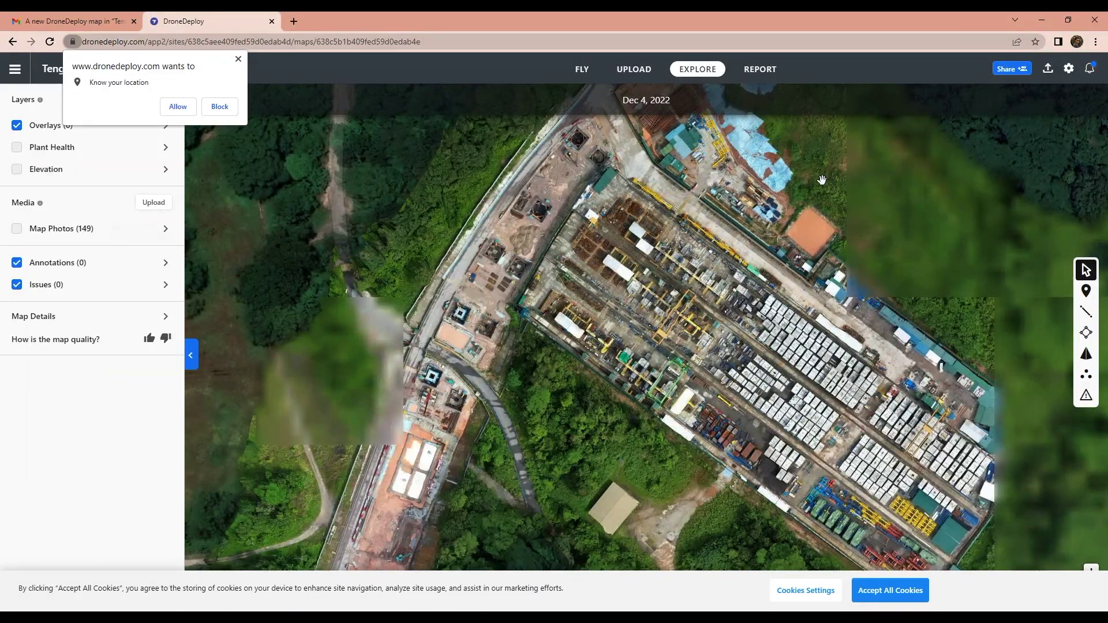
{"action": "left_click_drag", "start_coordinate": [822, 180], "coordinate": [683, 398]}
{"action": "scroll", "coordinate": [661, 299], "scroll_direction": "down", "scroll_amount": 5}
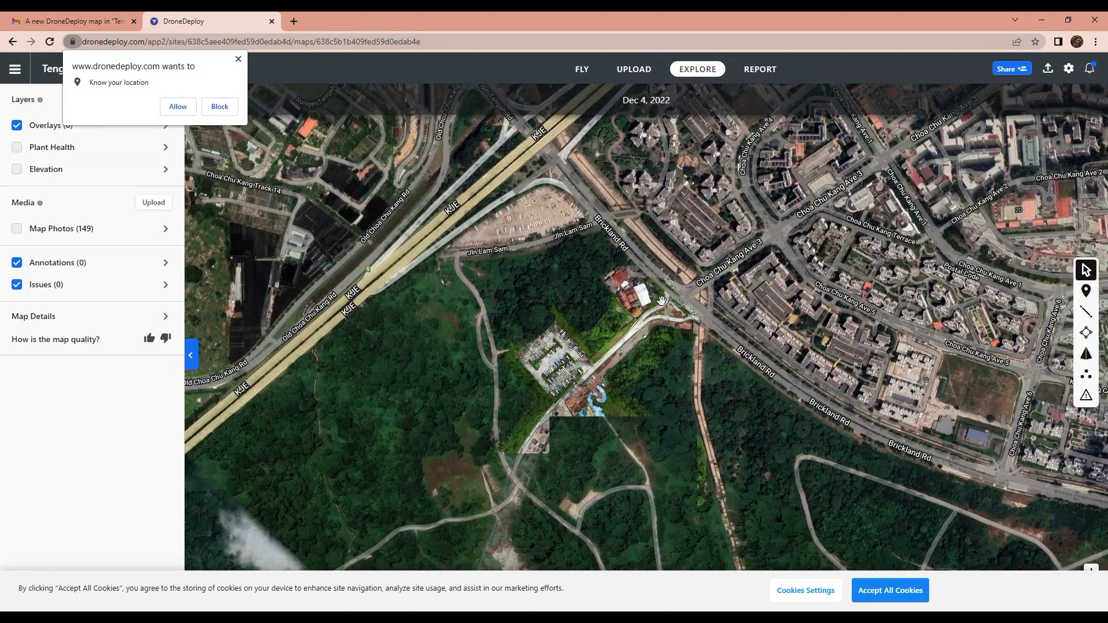
{"action": "scroll", "coordinate": [661, 299], "scroll_direction": "up", "scroll_amount": 6}
{"action": "scroll", "coordinate": [687, 329], "scroll_direction": "down", "scroll_amount": 2}
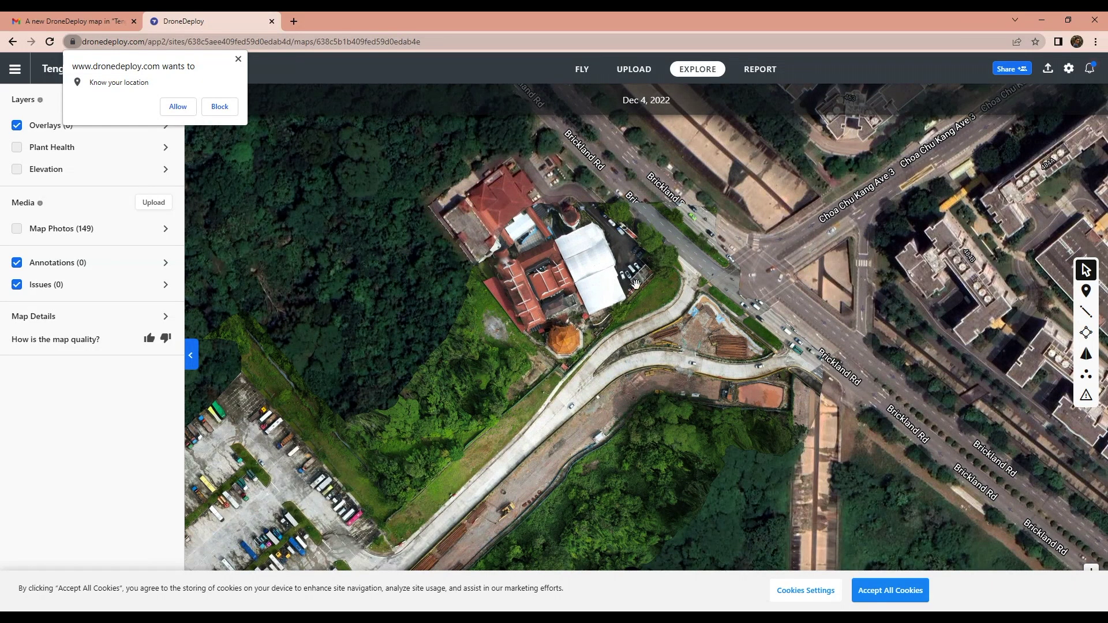
{"action": "left_click_drag", "start_coordinate": [563, 395], "coordinate": [716, 288]}
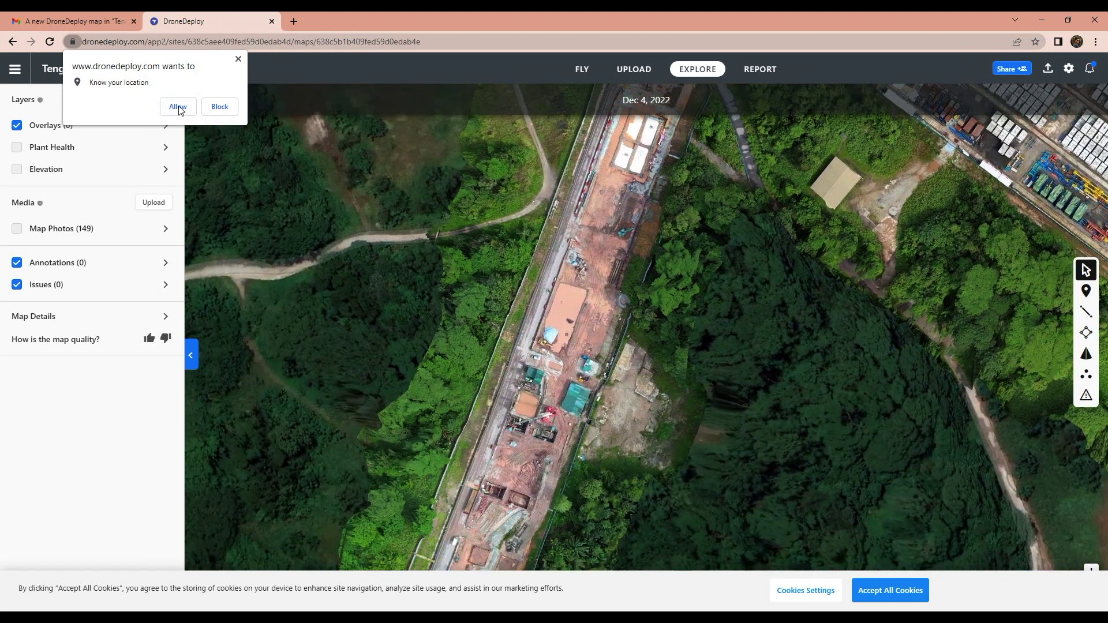
{"action": "left_click", "coordinate": [177, 108]}
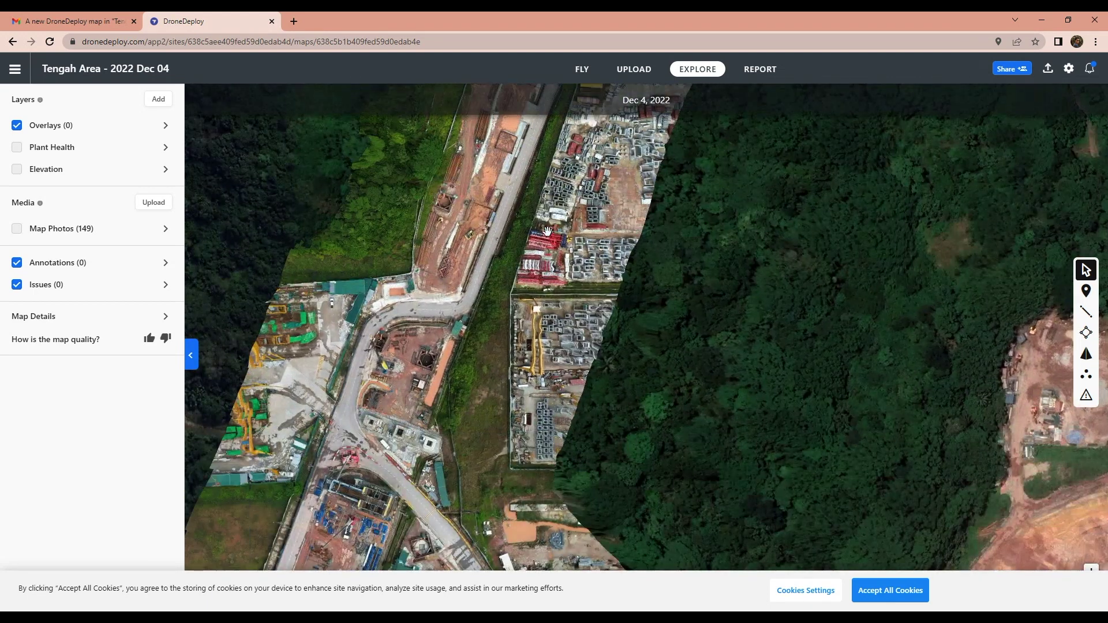
{"action": "left_click_drag", "start_coordinate": [520, 378], "coordinate": [519, 269]}
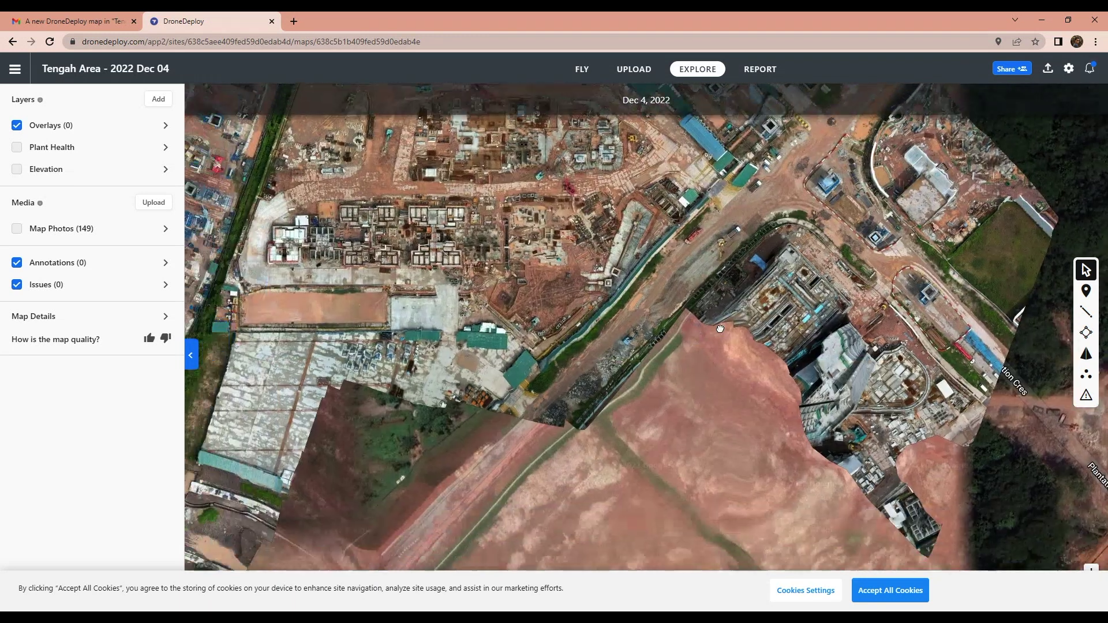
{"action": "scroll", "coordinate": [676, 397], "scroll_direction": "down", "scroll_amount": 5}
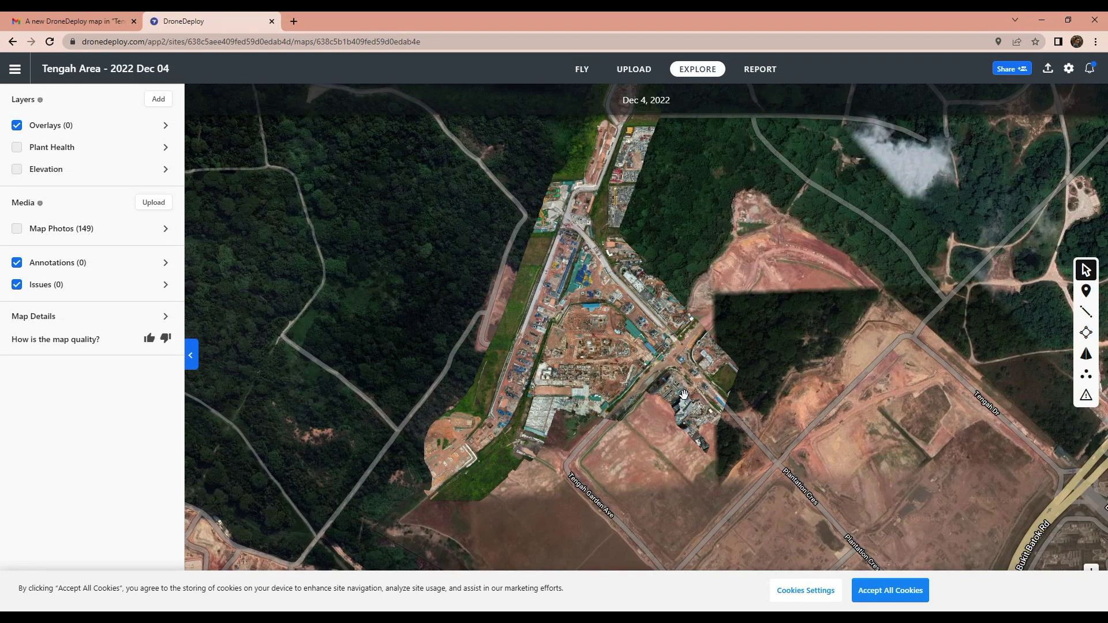
{"action": "left_click_drag", "start_coordinate": [673, 333], "coordinate": [633, 387]}
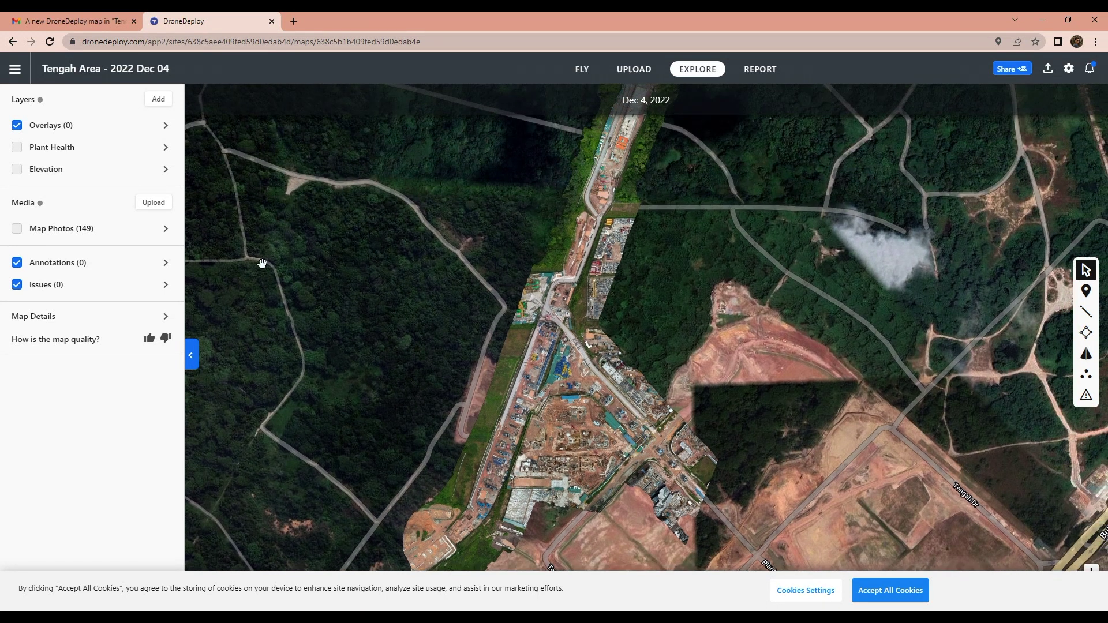
{"action": "left_click", "coordinate": [92, 23]}
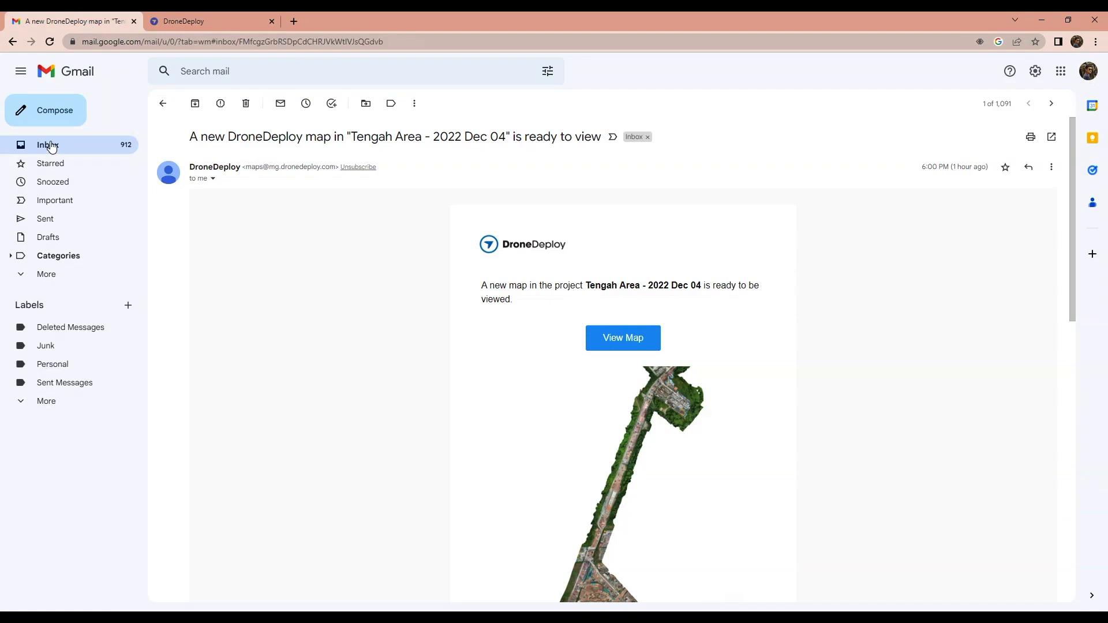
Step: Open the CCK Ave 3 map from its map-ready email in the inbox
{"action": "left_click", "coordinate": [51, 146]}
{"action": "left_click", "coordinate": [484, 185]}
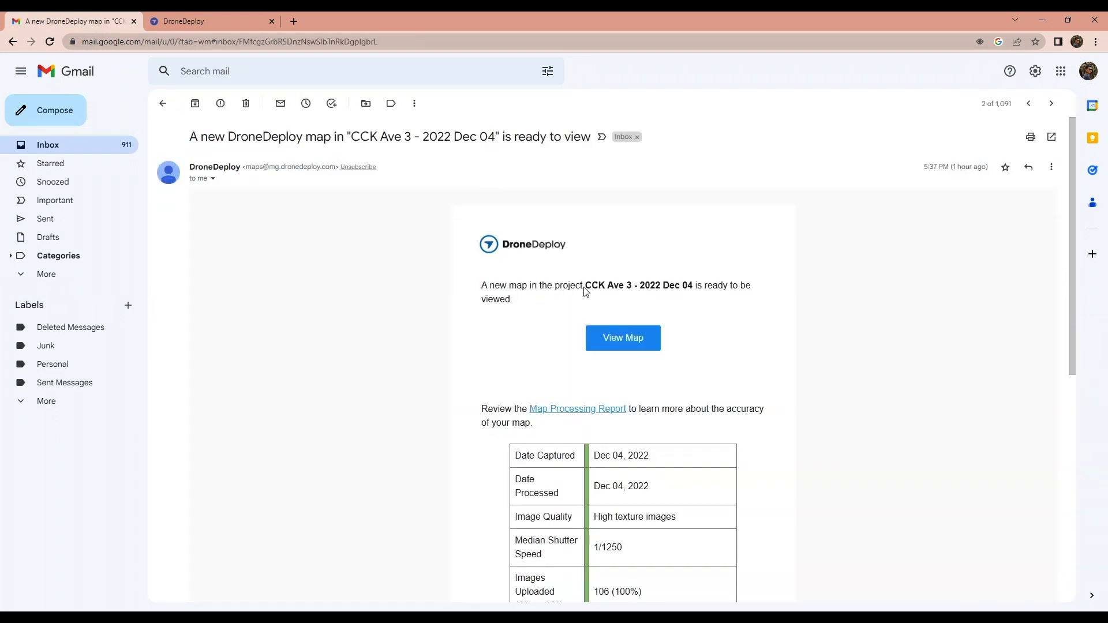
{"action": "left_click", "coordinate": [615, 338]}
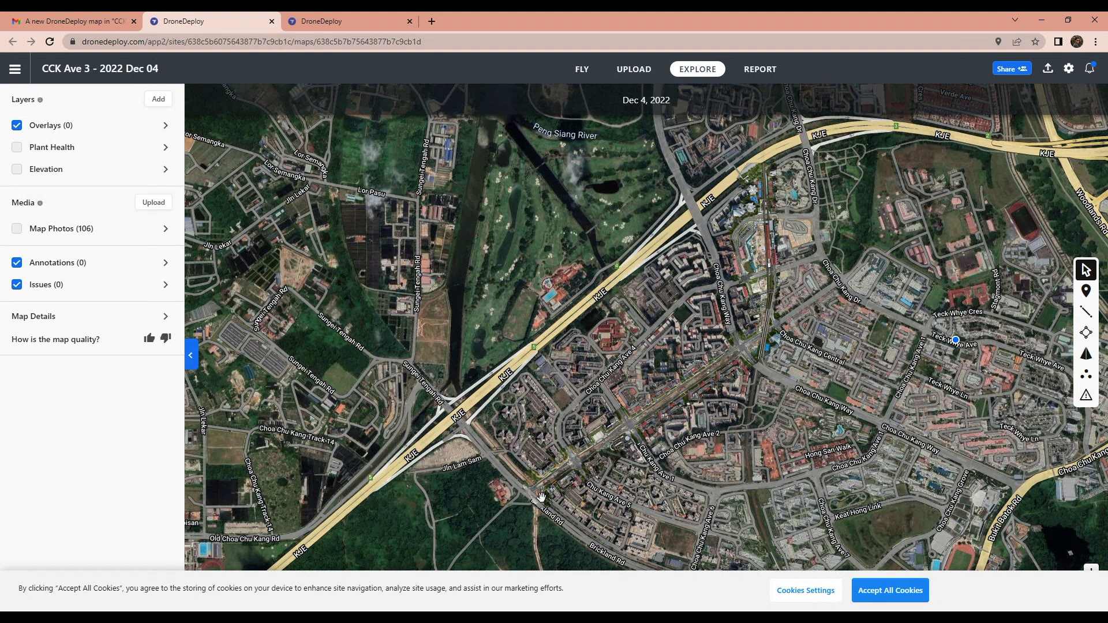
{"action": "scroll", "coordinate": [541, 497], "scroll_direction": "up", "scroll_amount": 10}
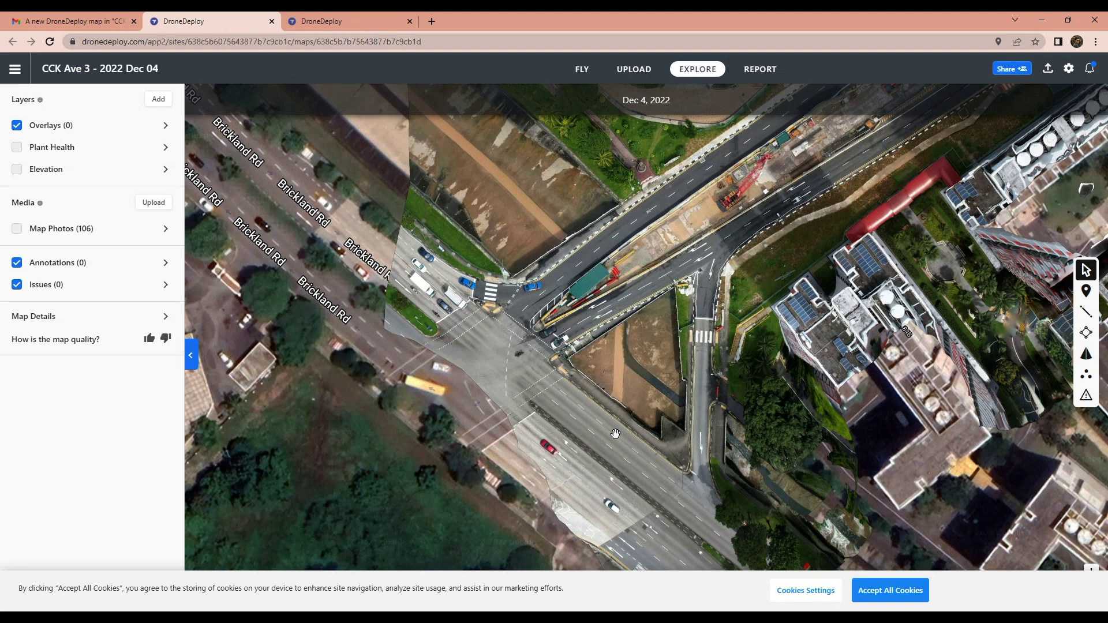
Step: Pan across the CCK Ave 3 map past Brickland Rd, residential blocks, the intersection and construction site
{"action": "left_click_drag", "start_coordinate": [861, 282], "coordinate": [621, 419]}
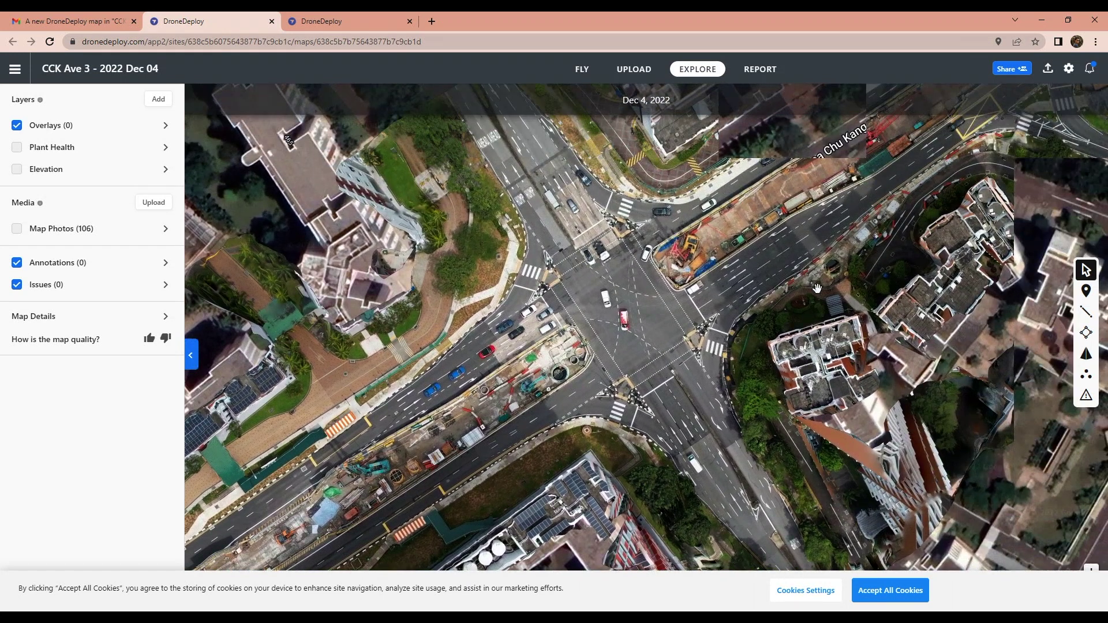
{"action": "left_click_drag", "start_coordinate": [958, 182], "coordinate": [640, 352]}
{"action": "left_click_drag", "start_coordinate": [866, 231], "coordinate": [768, 289]}
{"action": "left_click_drag", "start_coordinate": [923, 225], "coordinate": [806, 282]}
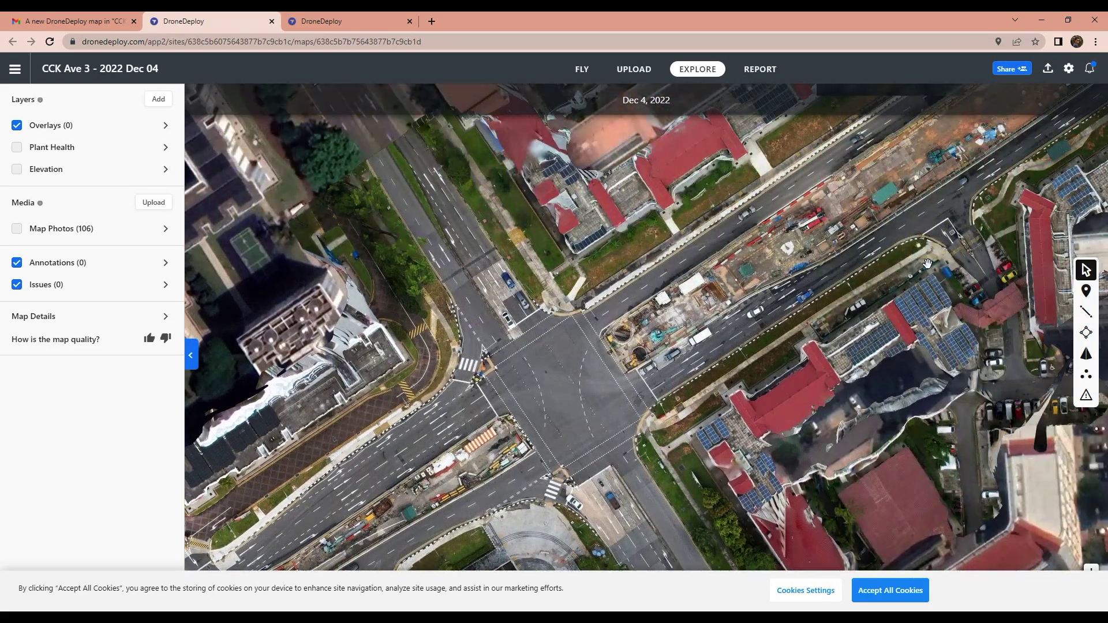
{"action": "left_click_drag", "start_coordinate": [927, 264], "coordinate": [676, 458]}
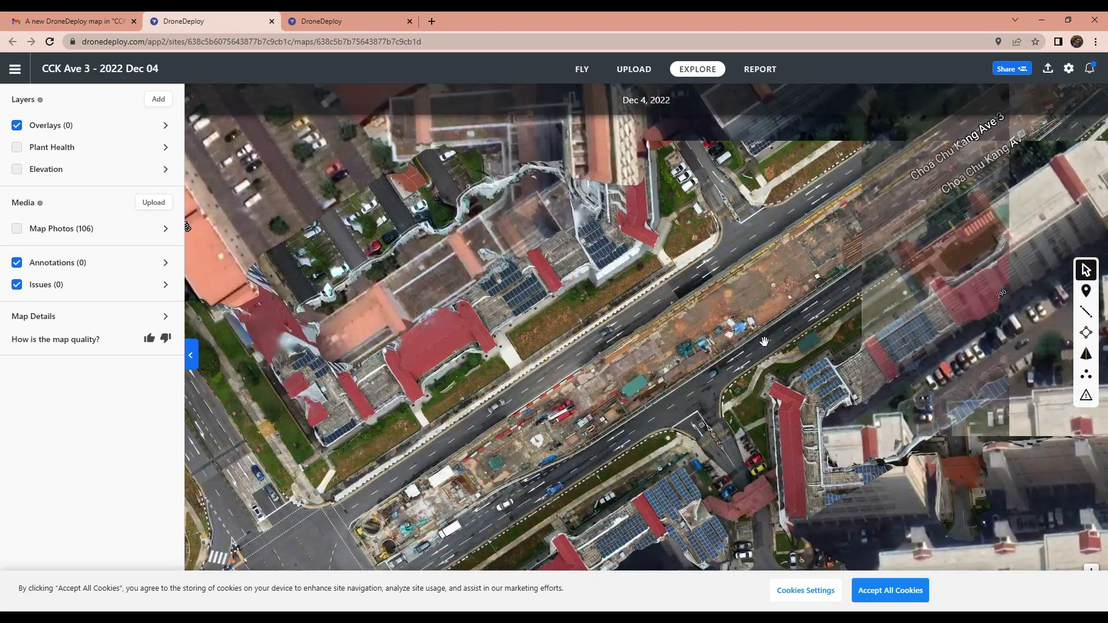
{"action": "left_click_drag", "start_coordinate": [814, 292], "coordinate": [681, 357]}
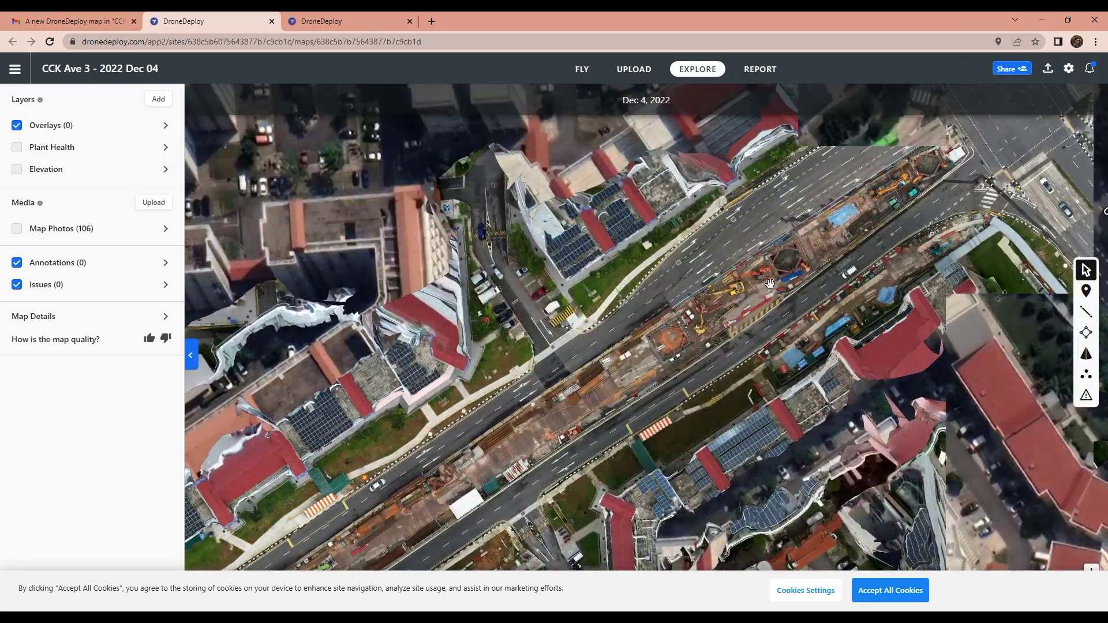
{"action": "left_click_drag", "start_coordinate": [514, 443], "coordinate": [671, 383]}
{"action": "left_click_drag", "start_coordinate": [664, 121], "coordinate": [628, 345]}
{"action": "left_click_drag", "start_coordinate": [635, 132], "coordinate": [675, 439]}
{"action": "left_click_drag", "start_coordinate": [687, 144], "coordinate": [702, 358]}
{"action": "scroll", "coordinate": [701, 364], "scroll_direction": "down", "scroll_amount": 3}
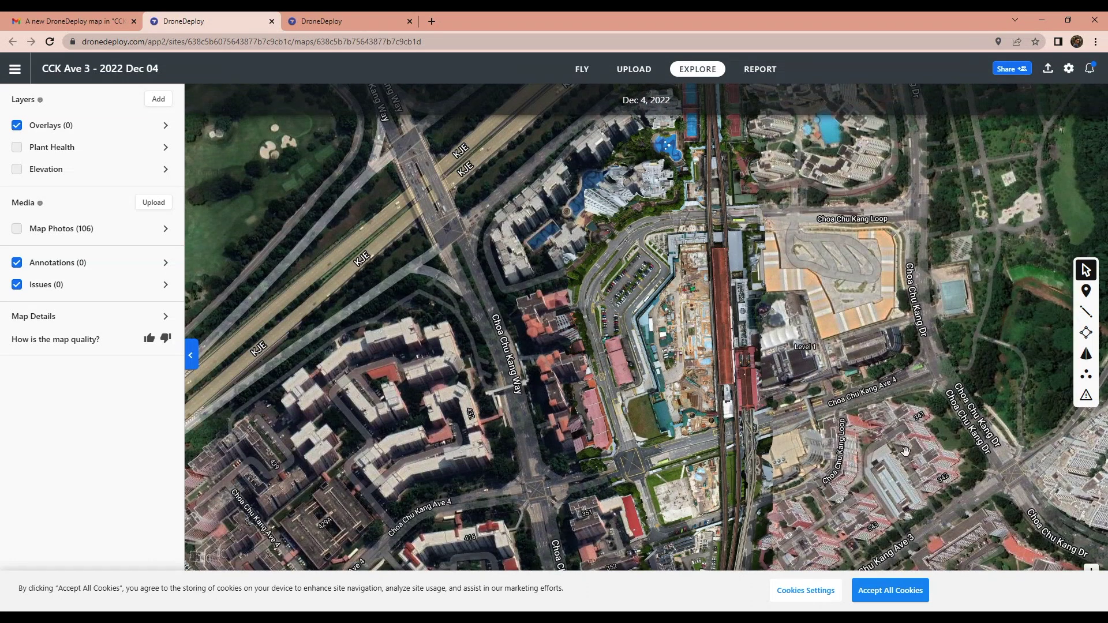
{"action": "left_click_drag", "start_coordinate": [680, 295], "coordinate": [663, 370]}
{"action": "scroll", "coordinate": [973, 176], "scroll_direction": "down", "scroll_amount": 5}
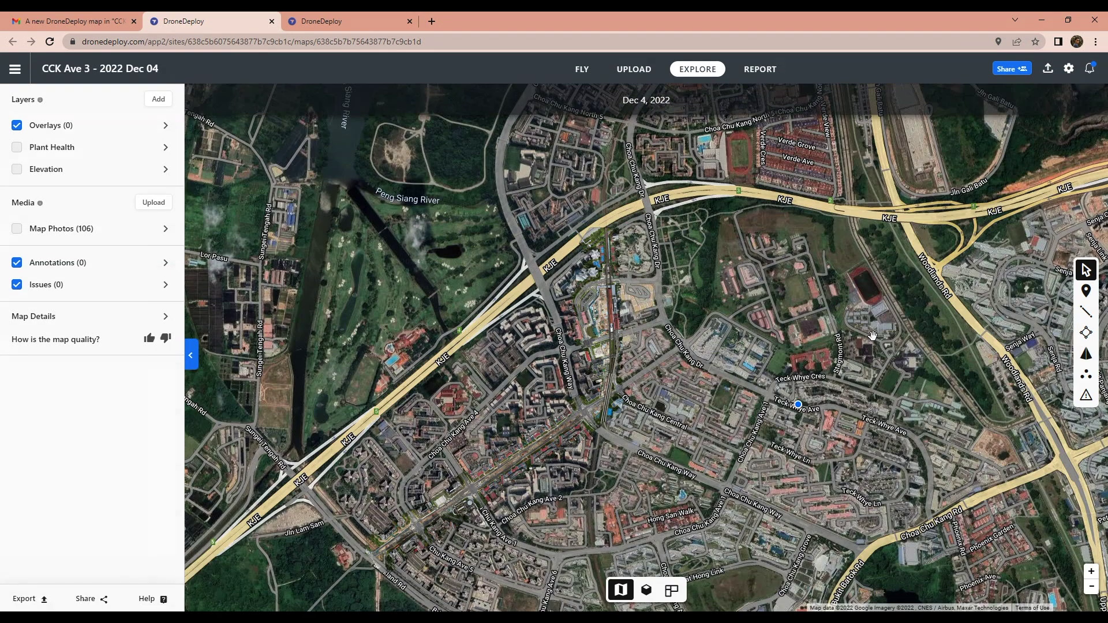
Step: Export the CCK Ave 3 map as a JPG at 2 in/px resolution
{"action": "left_click", "coordinate": [26, 599]}
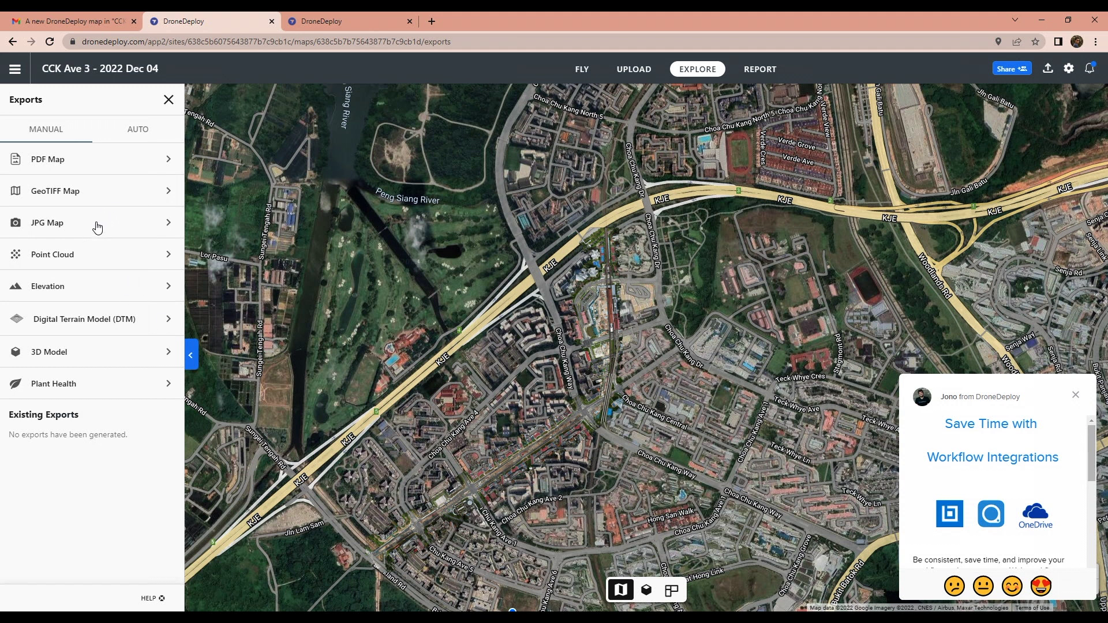
{"action": "left_click", "coordinate": [97, 228]}
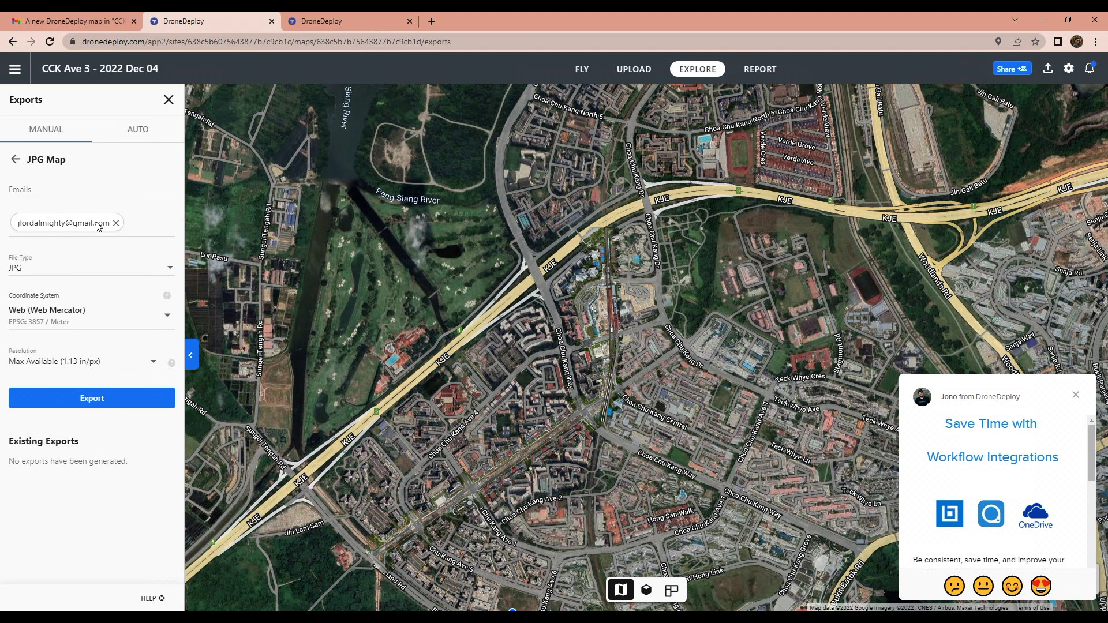
{"action": "left_click", "coordinate": [138, 363]}
{"action": "left_click", "coordinate": [49, 334]}
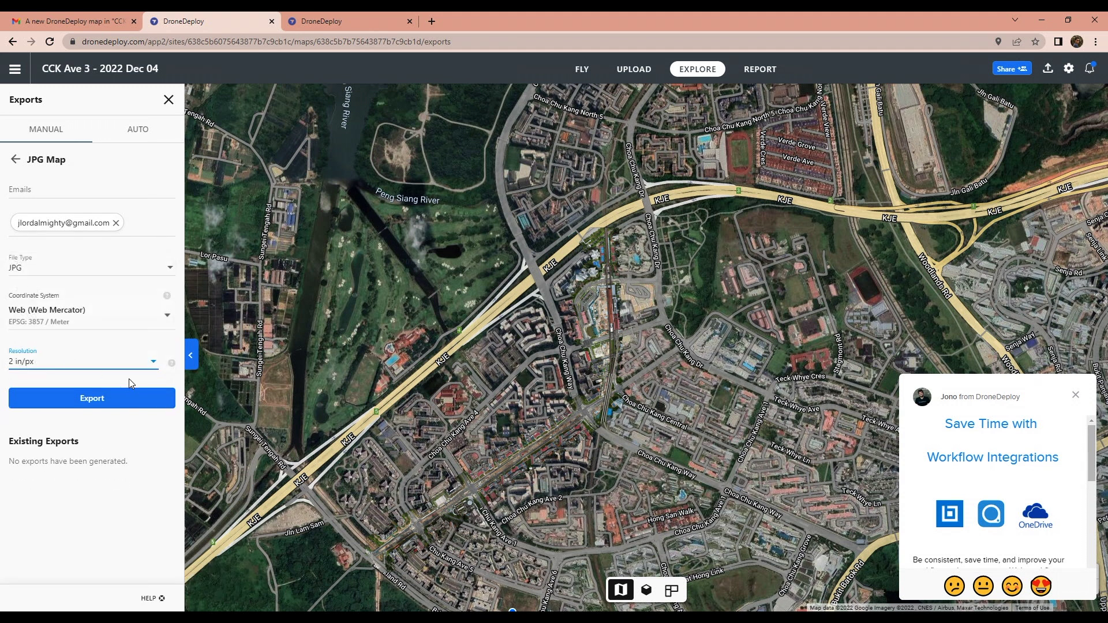
{"action": "left_click", "coordinate": [94, 402]}
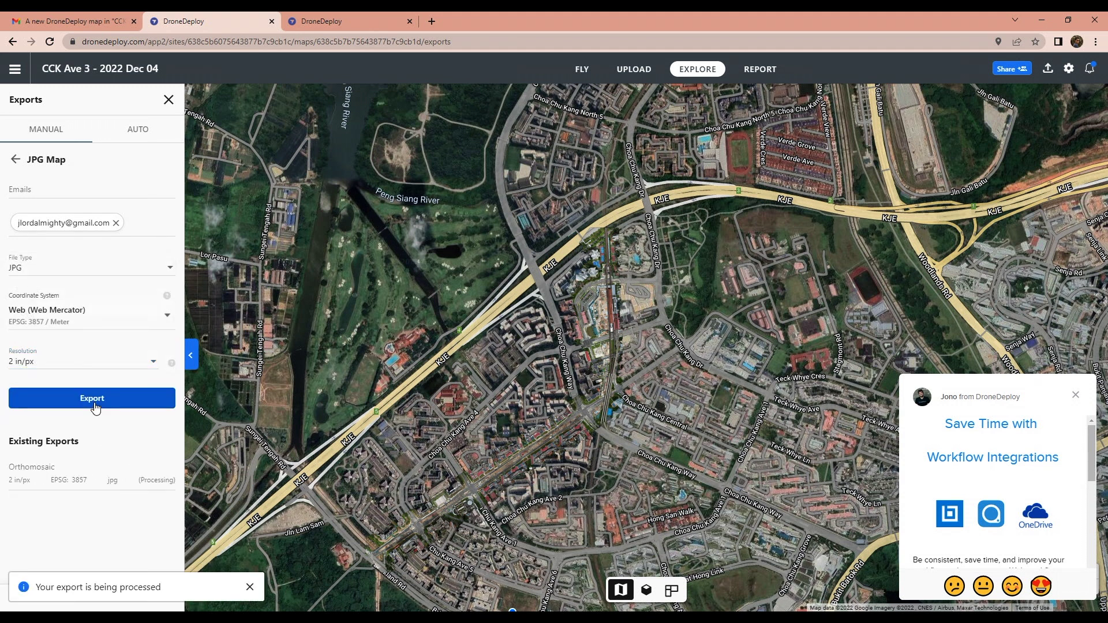
Step: Clear the chat and cookie popups and export the Tengah Area map as a 2 in/px JPG
{"action": "left_click", "coordinate": [347, 21]}
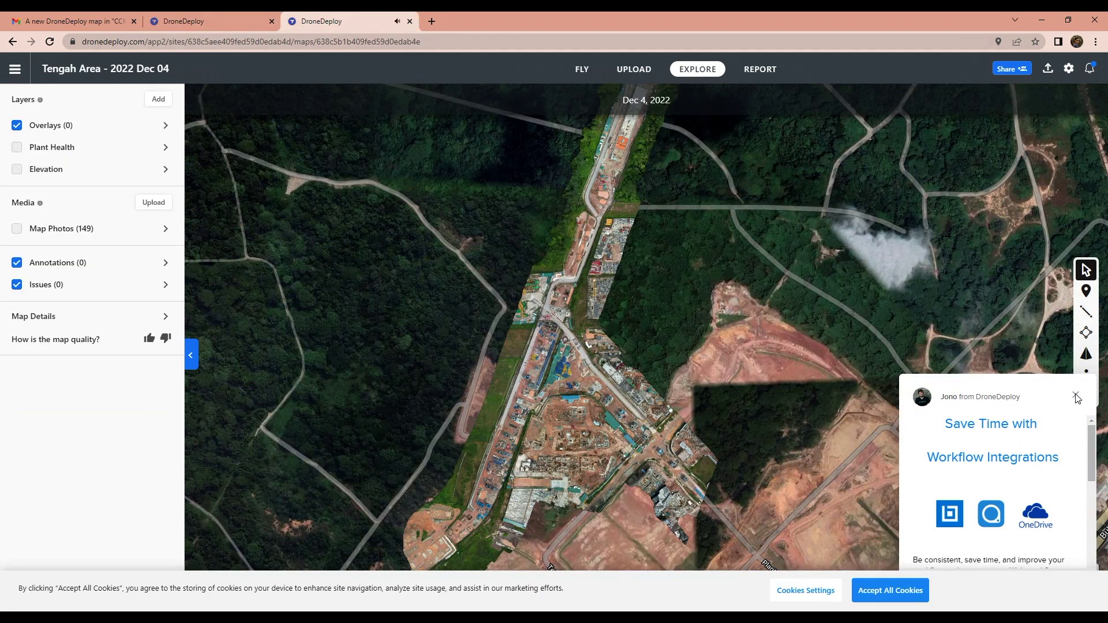
{"action": "left_click", "coordinate": [1076, 397]}
{"action": "left_click", "coordinate": [904, 599]}
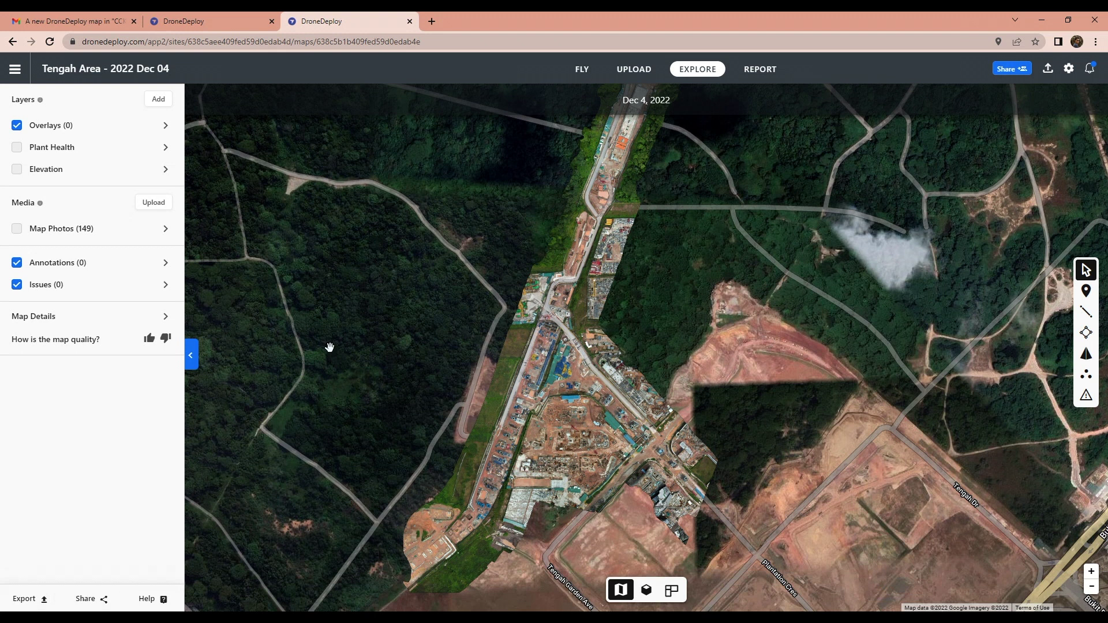
{"action": "left_click", "coordinate": [30, 602]}
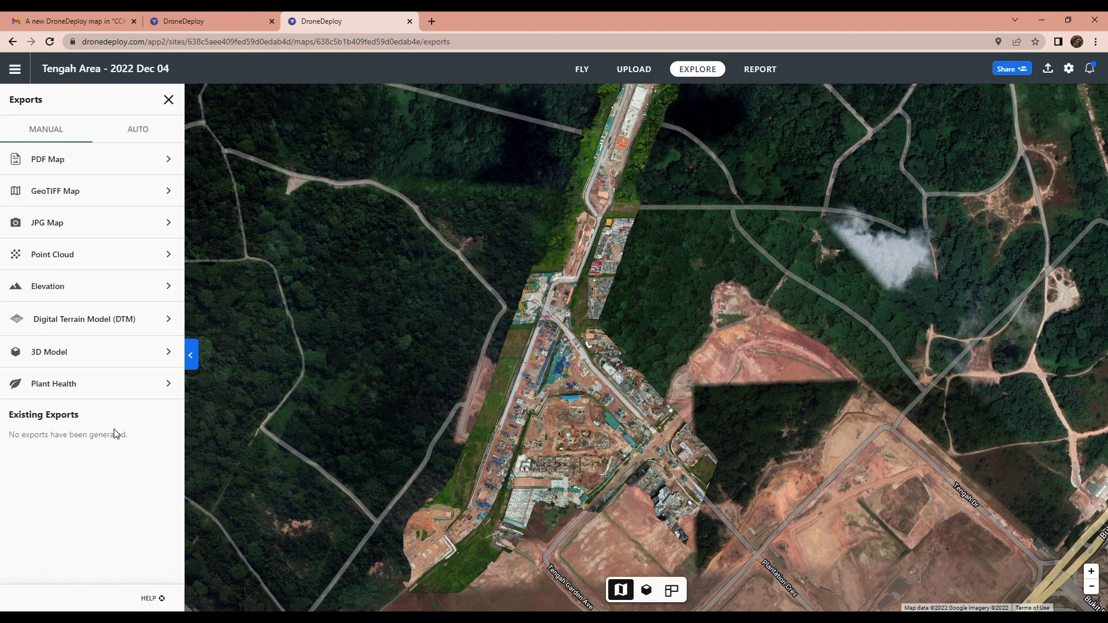
{"action": "left_click", "coordinate": [124, 227]}
{"action": "left_click", "coordinate": [127, 365]}
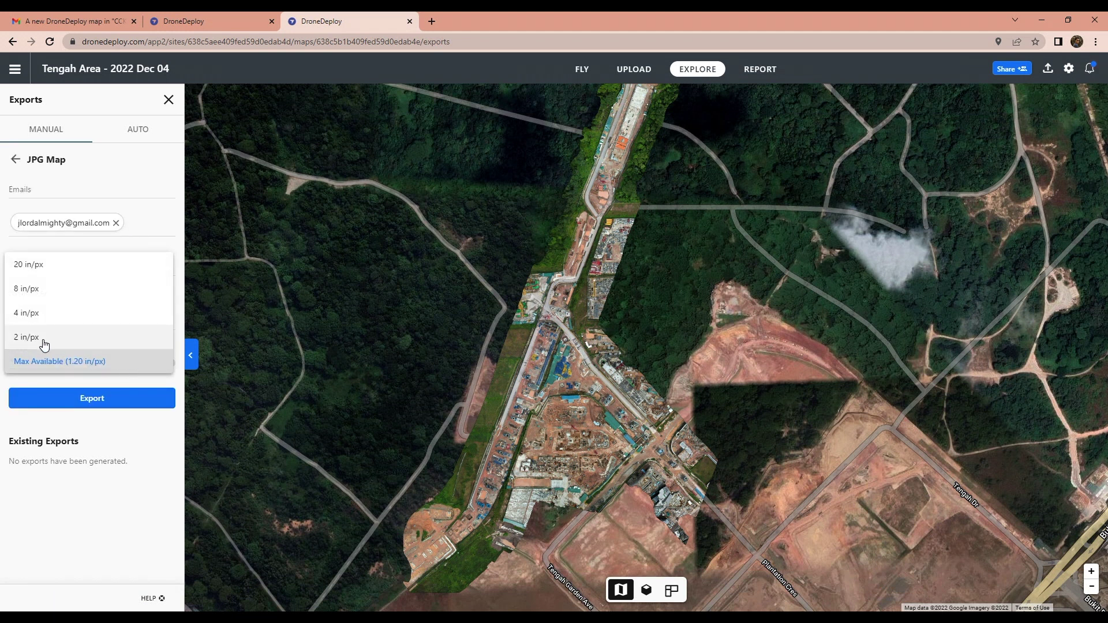
{"action": "left_click", "coordinate": [37, 341]}
{"action": "left_click", "coordinate": [97, 399]}
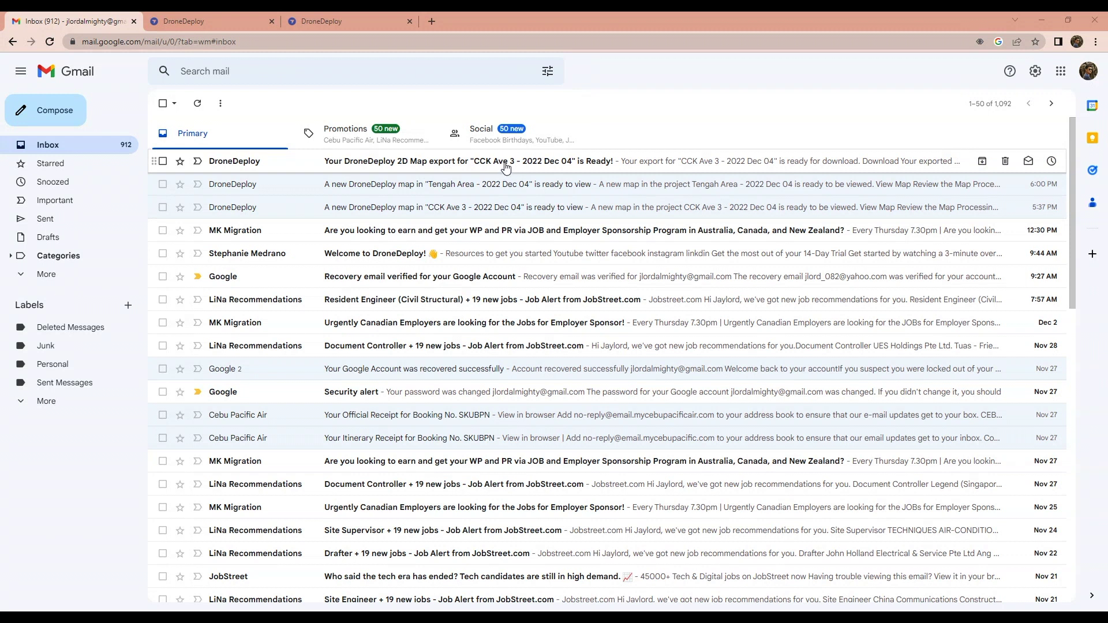
Step: Open DroneDeploy's CCK Ave 3 JPG export-ready email
{"action": "left_click", "coordinate": [507, 168]}
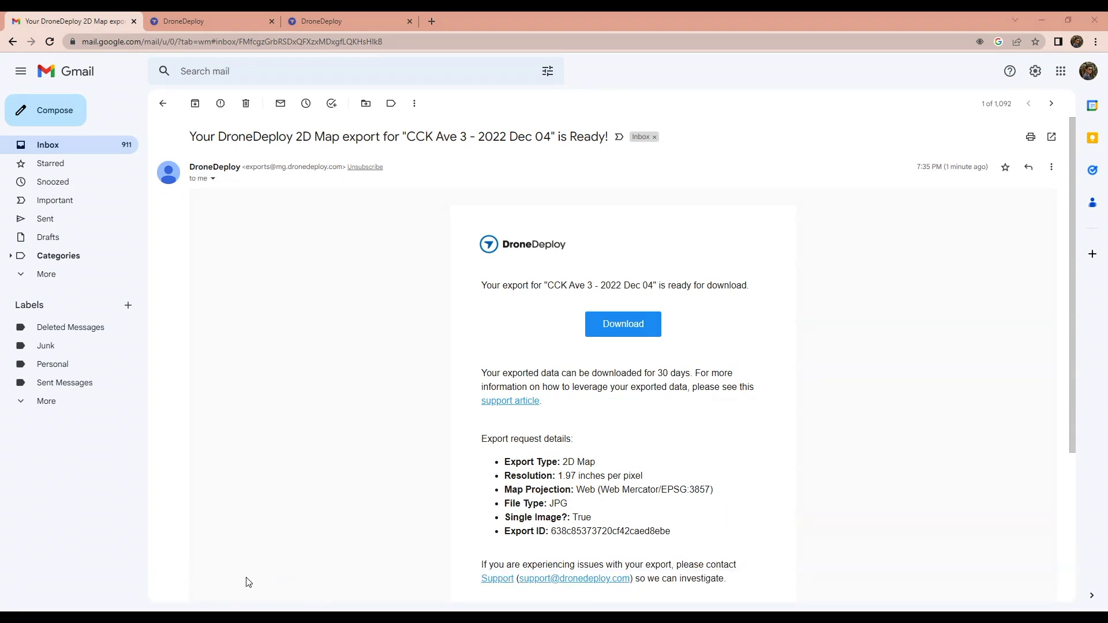
Step: Open the CCKAve3 orthomosaic JPG from the Drone Layout folder in the photo viewer
{"action": "mouse_move", "coordinate": [249, 618]}
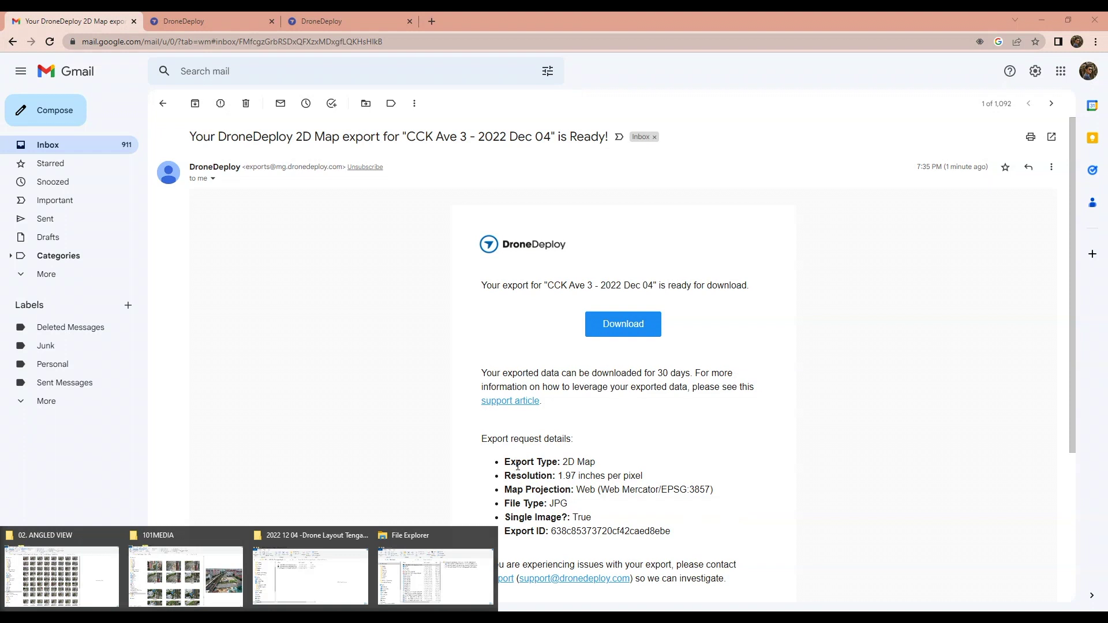
{"action": "left_click", "coordinate": [295, 595]}
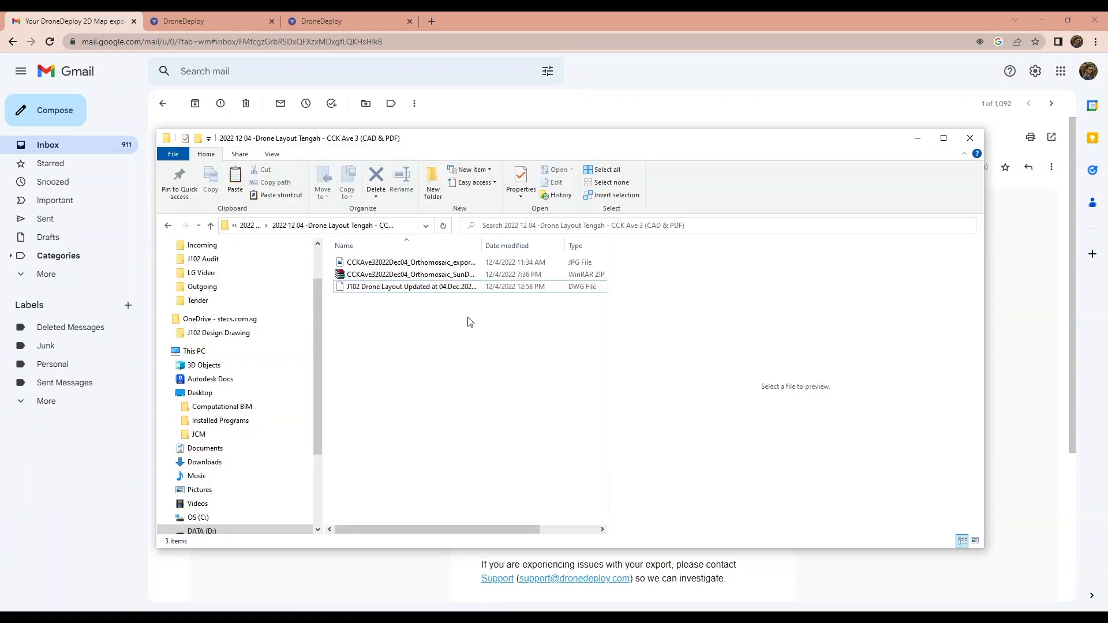
{"action": "left_click", "coordinate": [429, 264]}
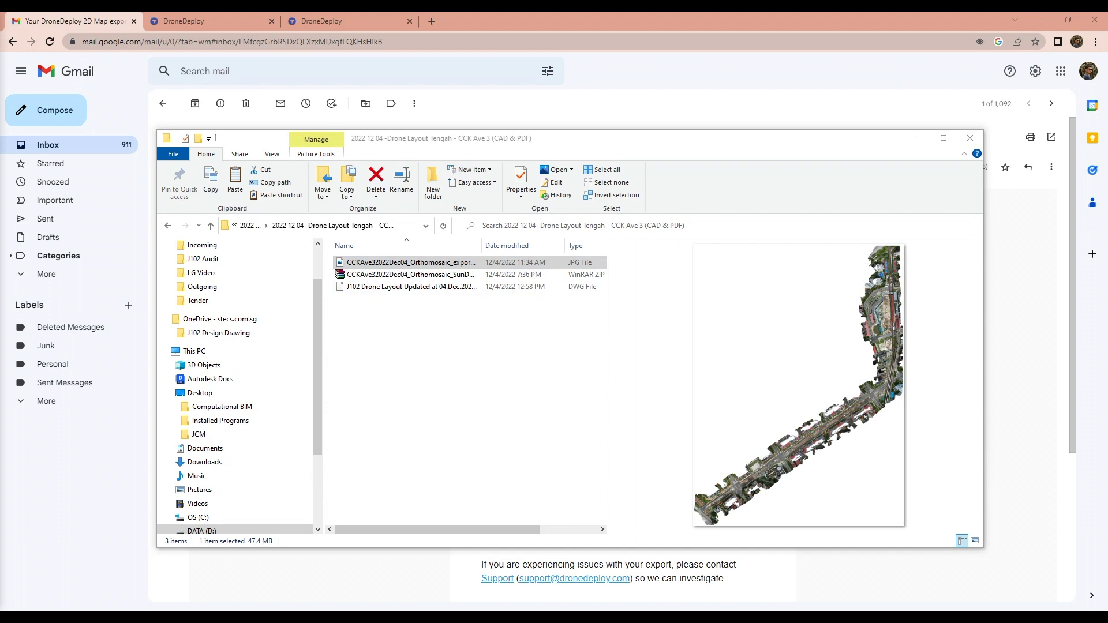
{"action": "key", "text": "Return"}
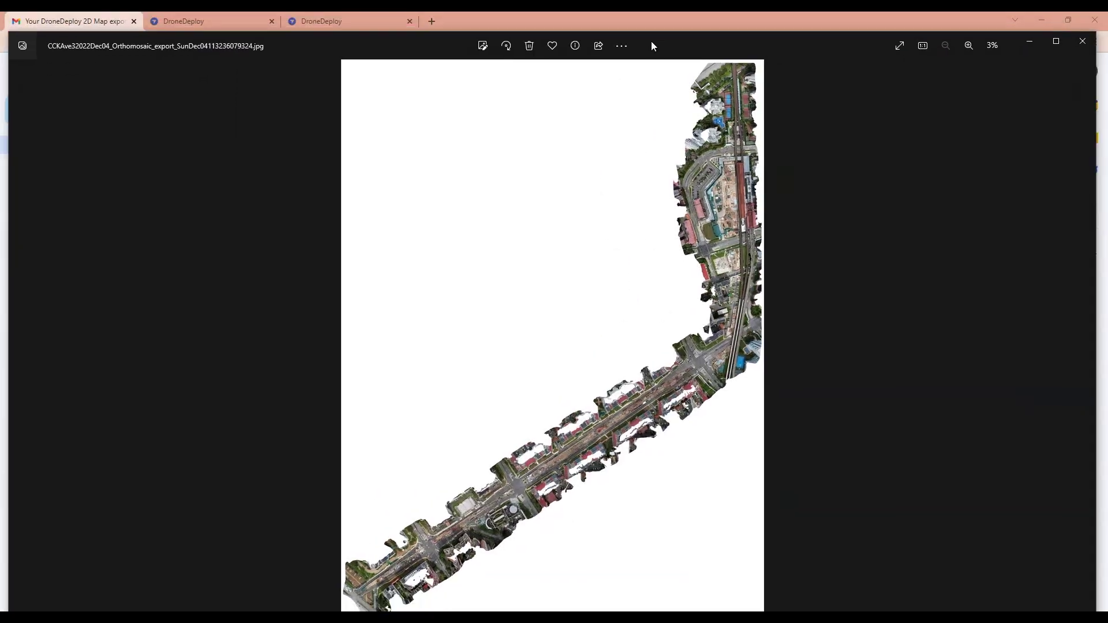
Step: Maximize Photos, zoom in, and pan from the road intersection along the construction corridor
{"action": "left_click", "coordinate": [1069, 31]}
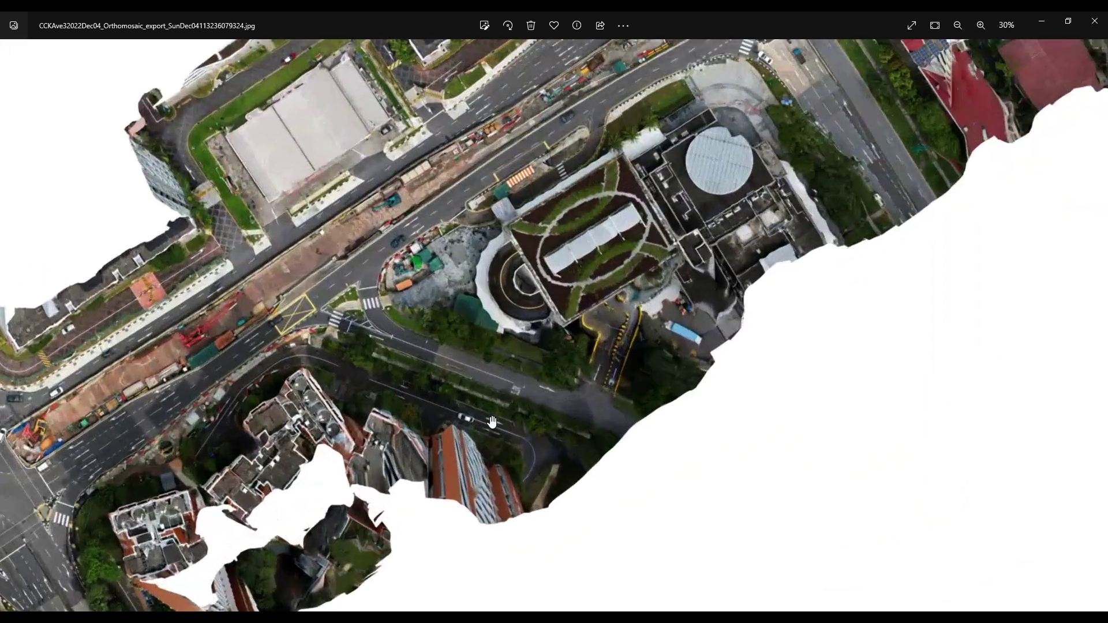
{"action": "scroll", "coordinate": [254, 259], "scroll_direction": "up", "scroll_amount": 3}
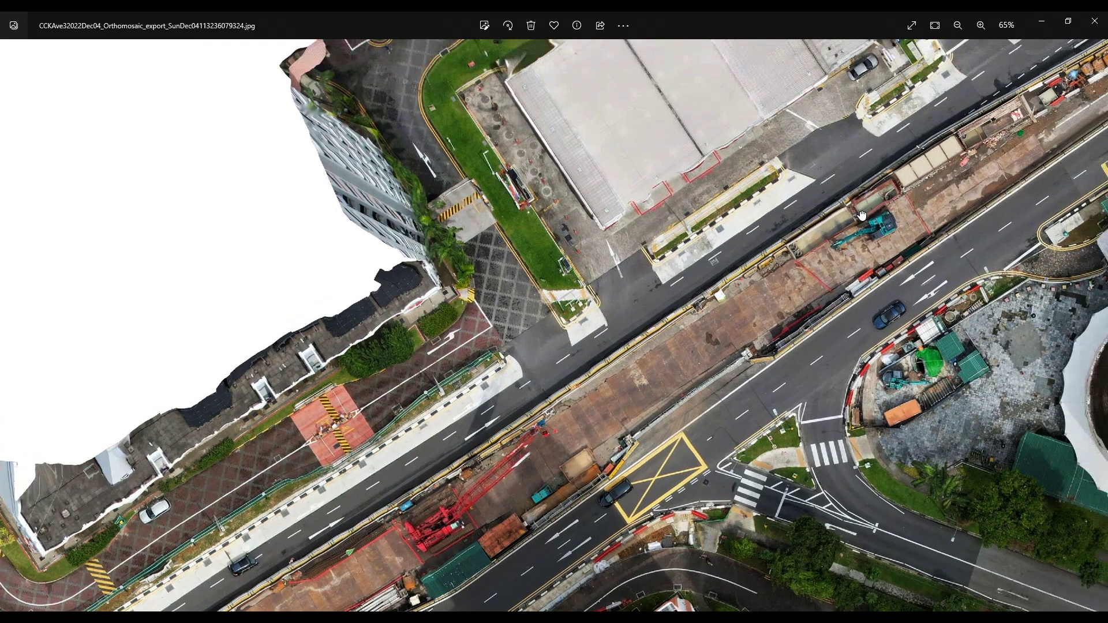
{"action": "left_click_drag", "start_coordinate": [281, 317], "coordinate": [415, 400]}
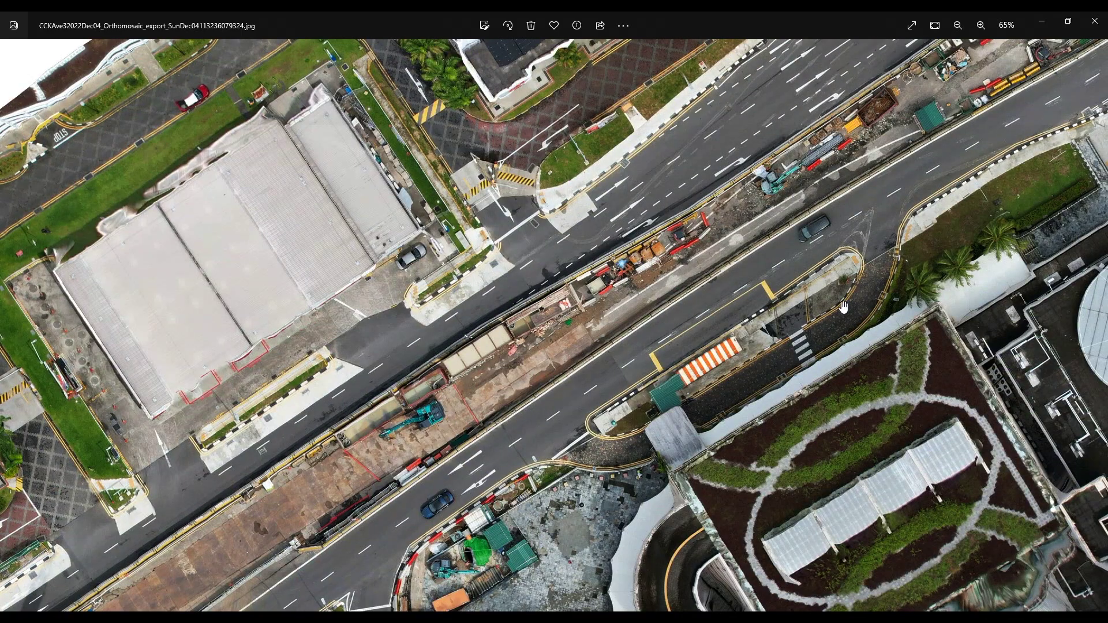
{"action": "left_click_drag", "start_coordinate": [874, 283], "coordinate": [476, 507]}
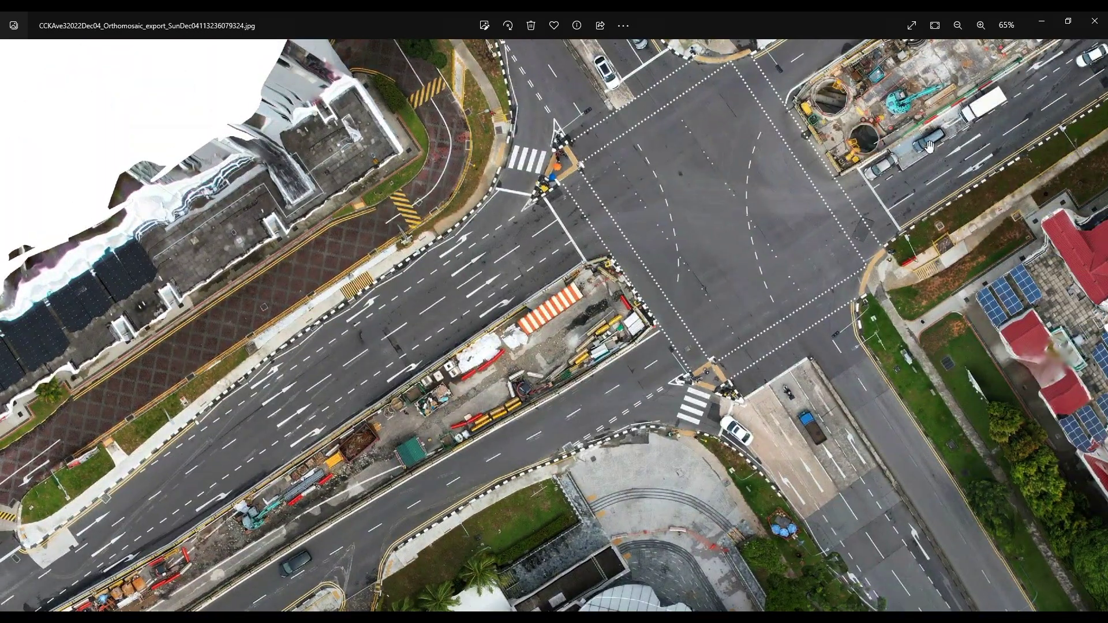
{"action": "left_click_drag", "start_coordinate": [944, 128], "coordinate": [687, 342]}
{"action": "left_click_drag", "start_coordinate": [1051, 65], "coordinate": [847, 235]}
{"action": "left_click_drag", "start_coordinate": [1023, 90], "coordinate": [872, 183]}
Step: Follow the road corridor down to the large intersection, rail viaduct and courts
{"action": "left_click_drag", "start_coordinate": [1020, 70], "coordinate": [465, 474]}
{"action": "left_click_drag", "start_coordinate": [981, 93], "coordinate": [577, 375]}
{"action": "left_click_drag", "start_coordinate": [1010, 75], "coordinate": [630, 369]}
{"action": "left_click_drag", "start_coordinate": [958, 96], "coordinate": [586, 284]}
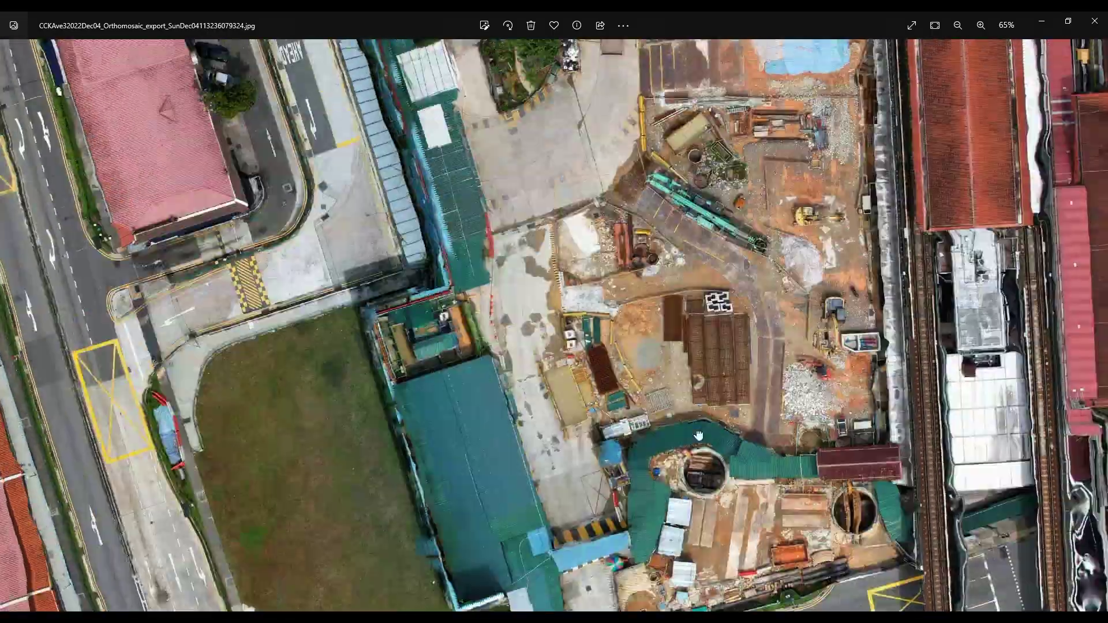
{"action": "scroll", "coordinate": [695, 476], "scroll_direction": "down", "scroll_amount": 5}
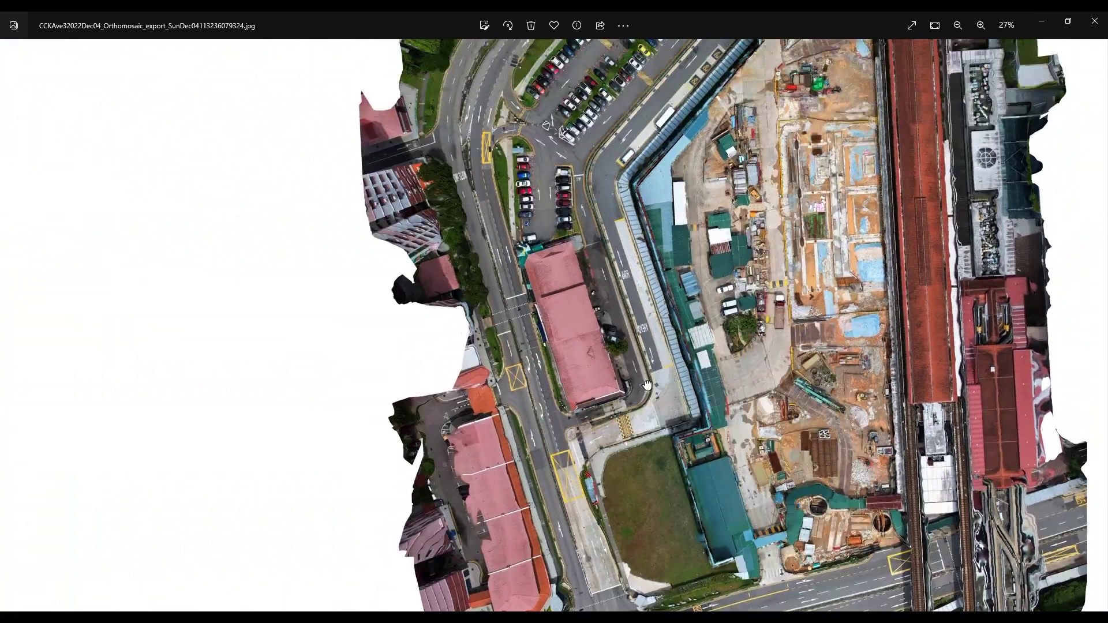
{"action": "scroll", "coordinate": [600, 443], "scroll_direction": "up", "scroll_amount": 5}
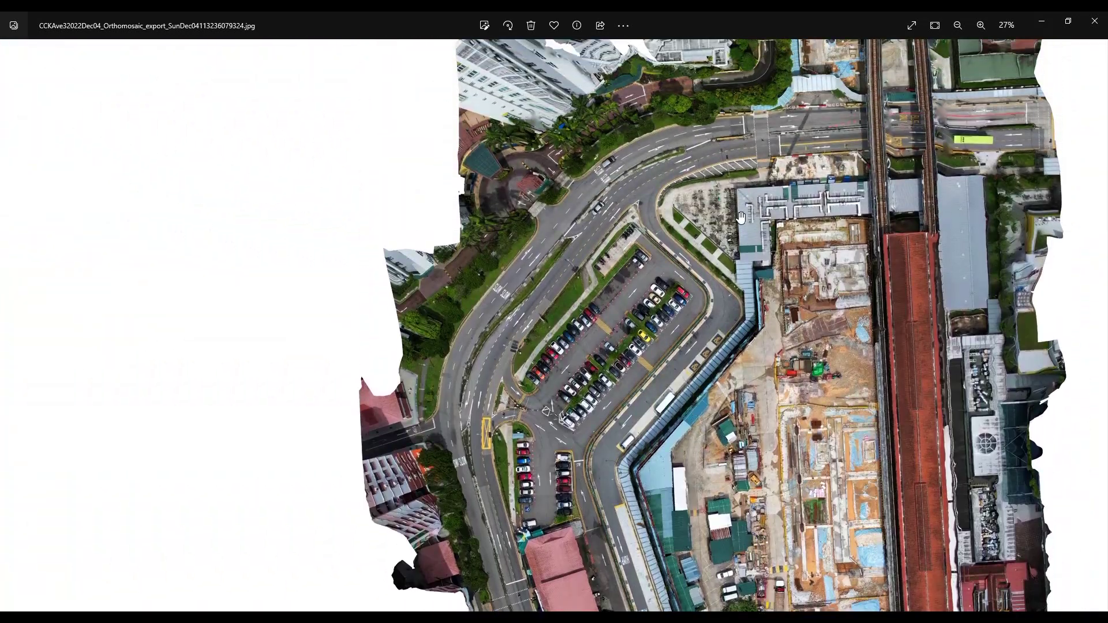
{"action": "scroll", "coordinate": [741, 217], "scroll_direction": "up", "scroll_amount": 1}
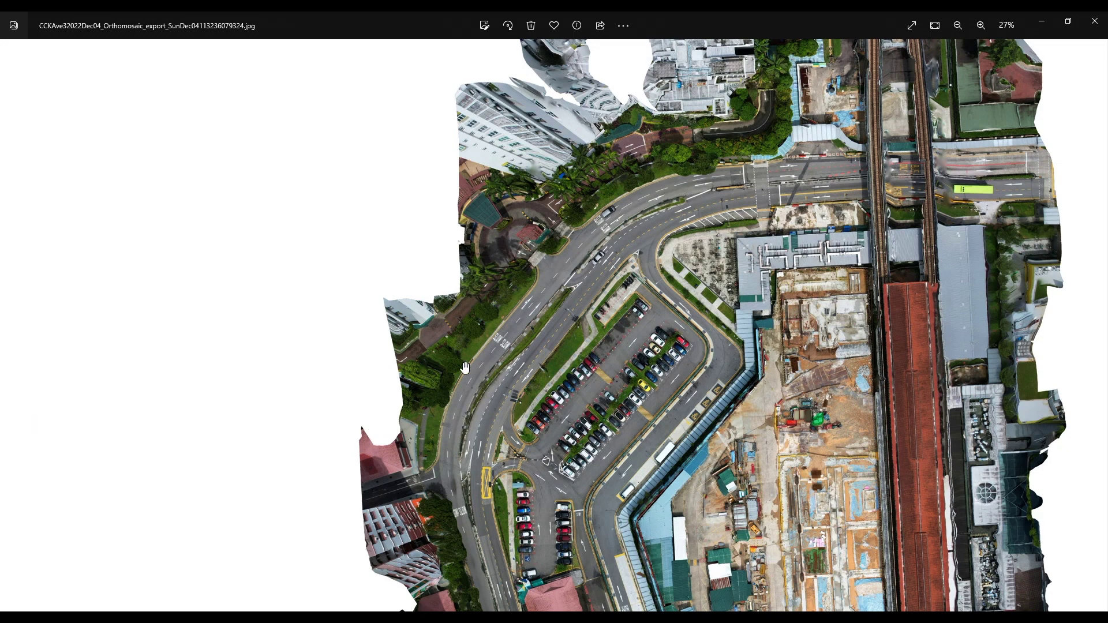
Step: Close the photo and pan the AutoCAD drawing to the corridor below JS1 STATION
{"action": "left_click", "coordinate": [1095, 21]}
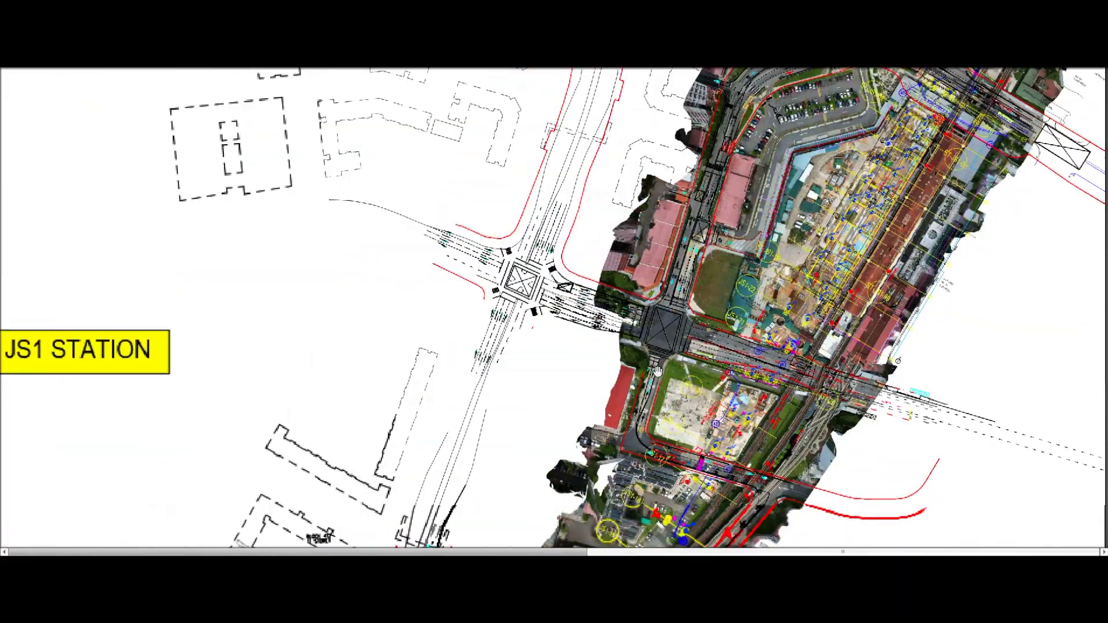
{"action": "left_click_drag", "start_coordinate": [592, 468], "coordinate": [603, 250]}
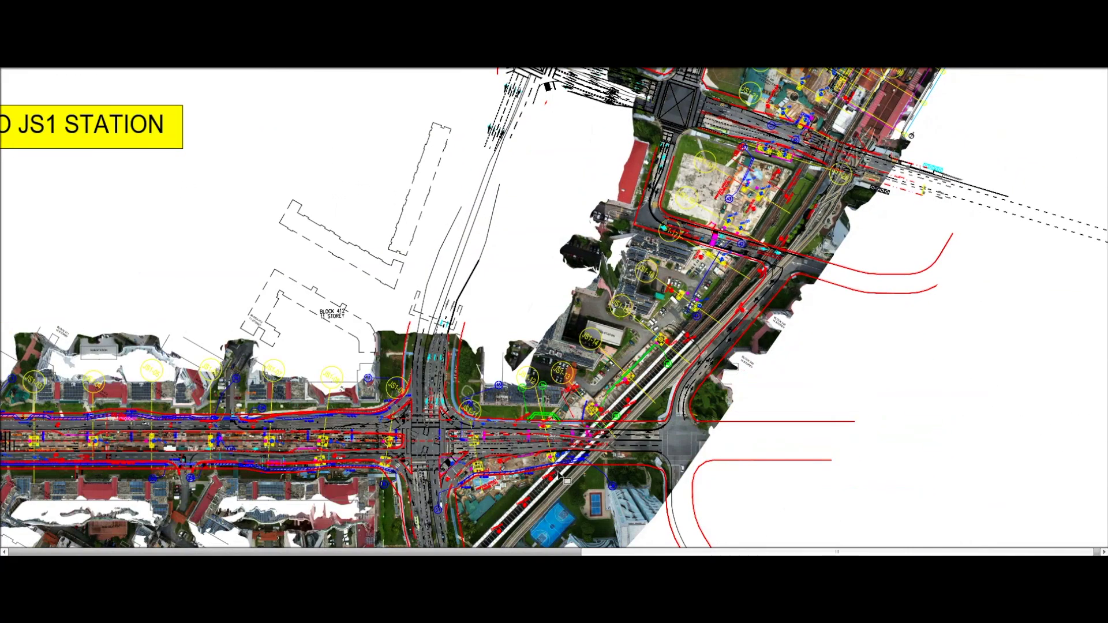